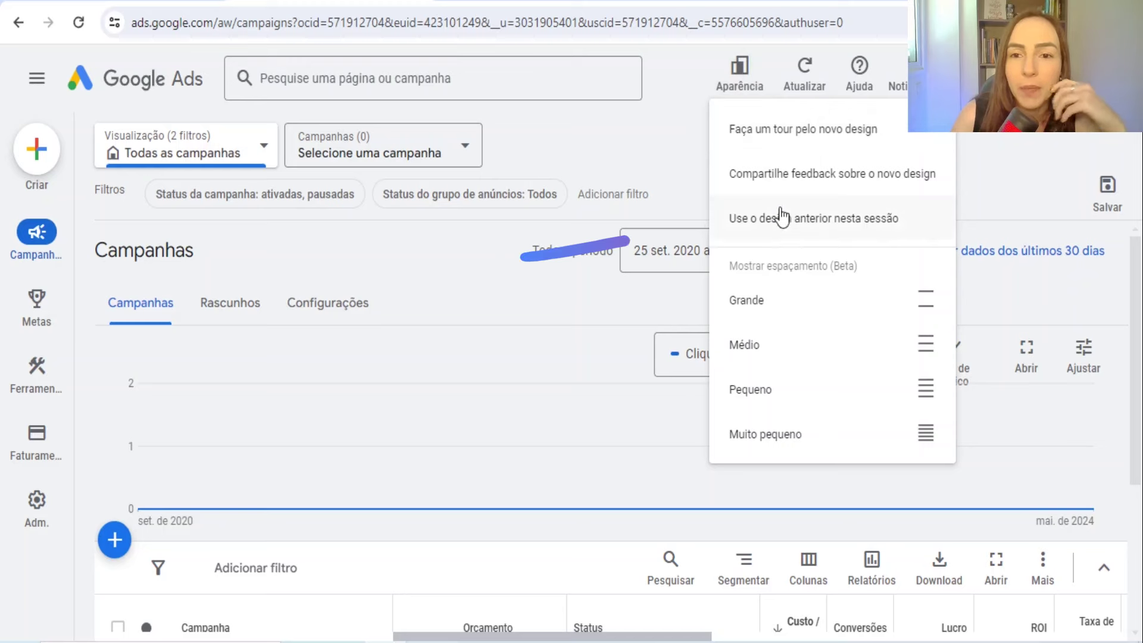
Switch to the previous design with the reason "Não gosto da nova aparência", and return to the new design
{"action": "left_click", "coordinate": [781, 222]}
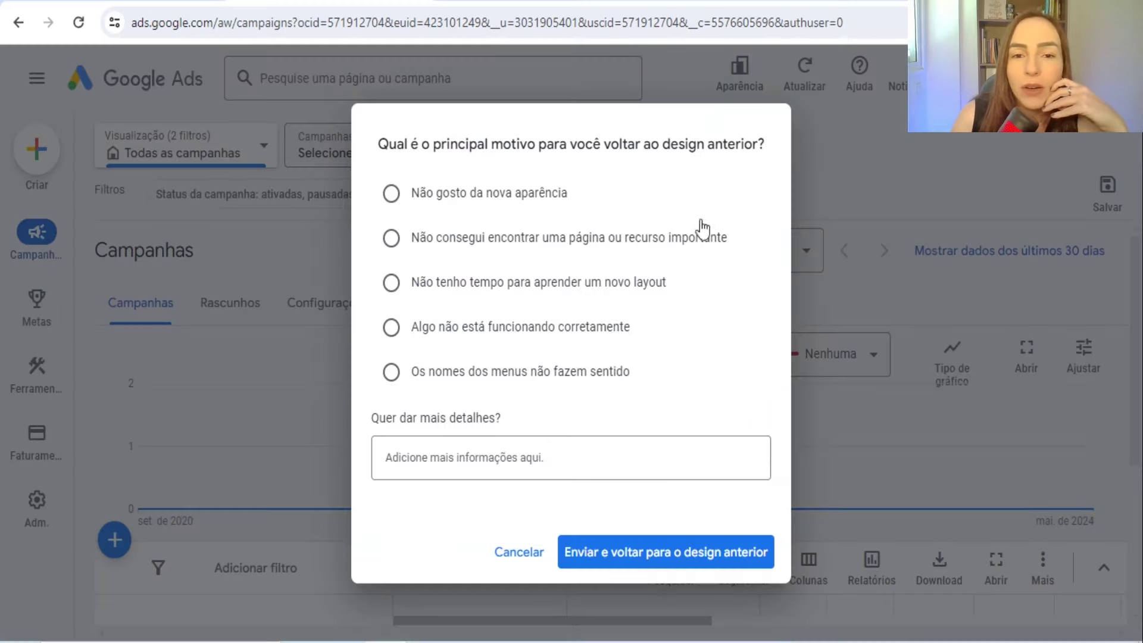
{"action": "left_click", "coordinate": [454, 197]}
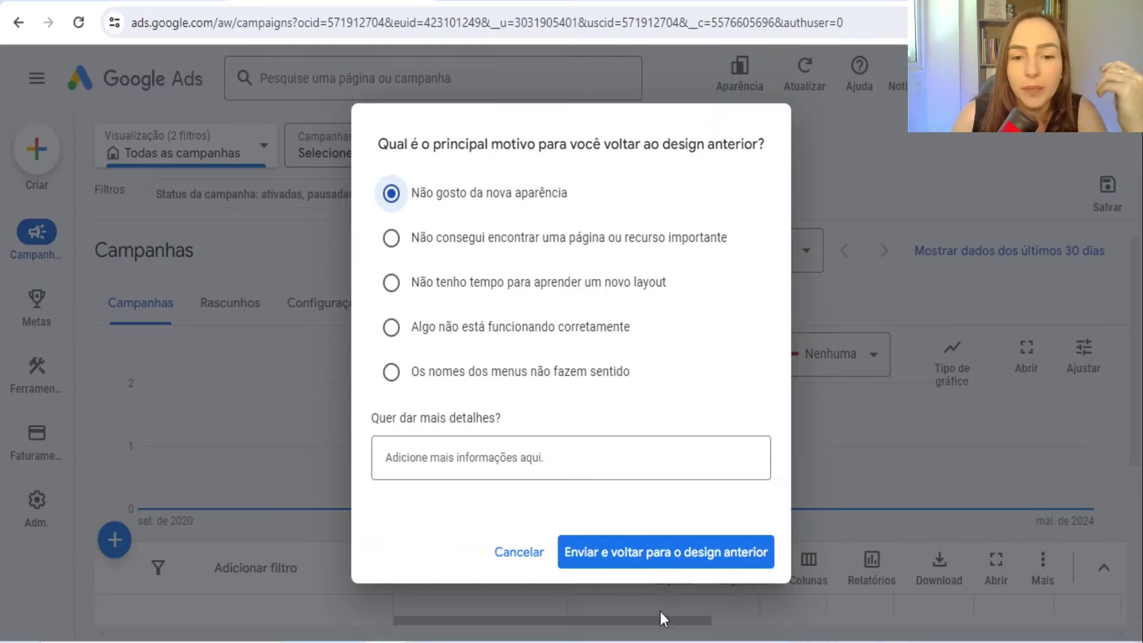
{"action": "left_click", "coordinate": [673, 553]}
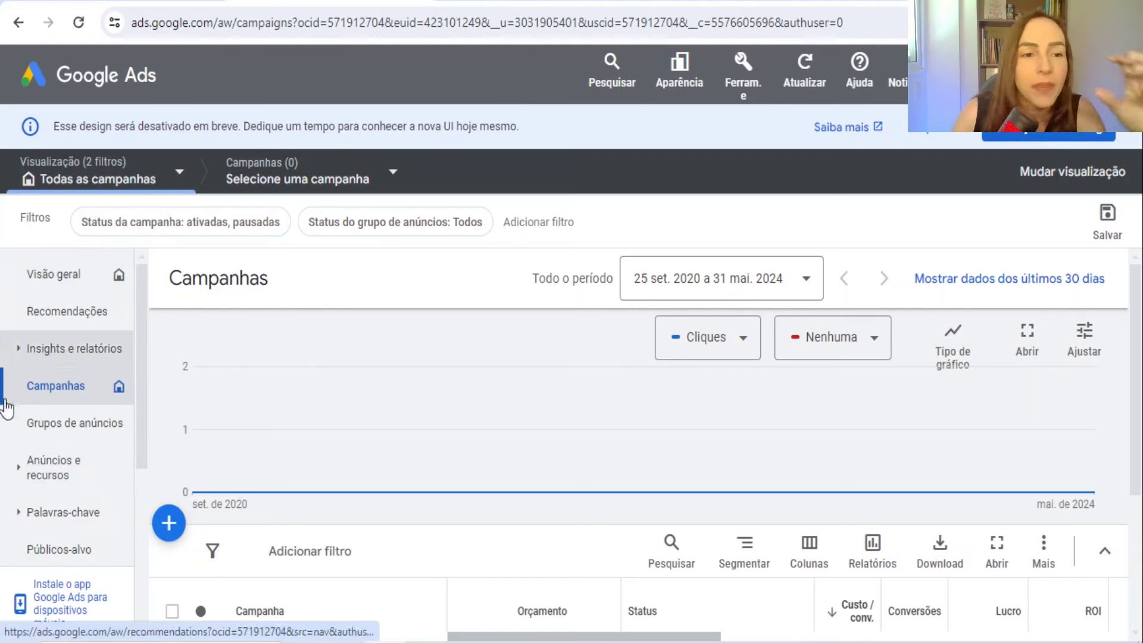
{"action": "left_click", "coordinate": [682, 83]}
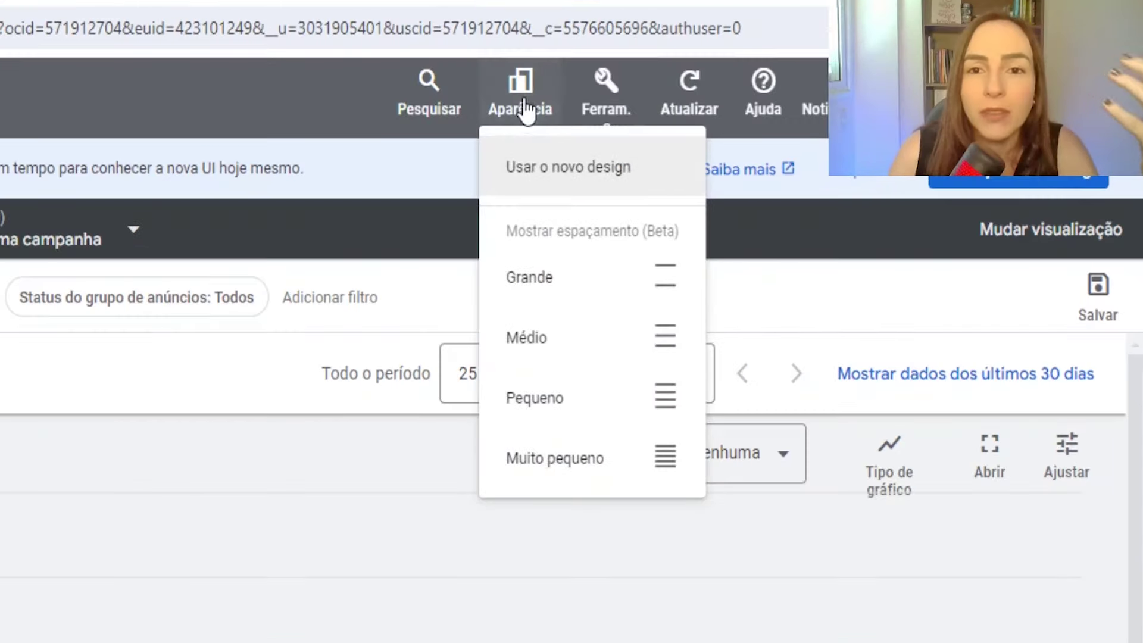
{"action": "left_click", "coordinate": [559, 173]}
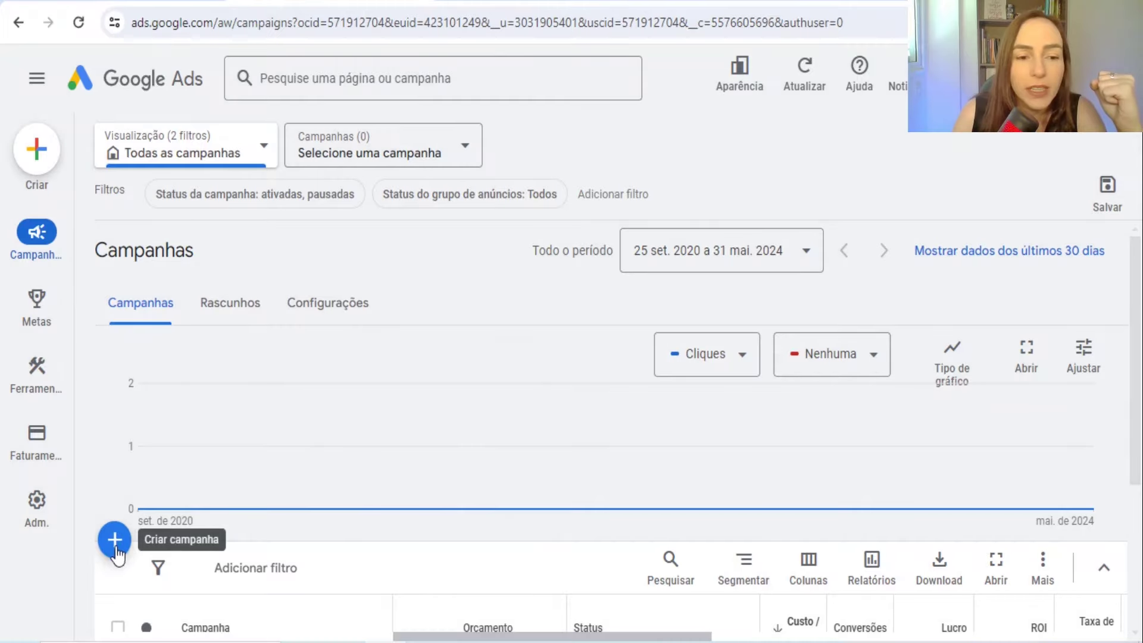
Start a new campaign with Vendas as its objective and continue without adding a conversion goal
{"action": "left_click", "coordinate": [118, 549]}
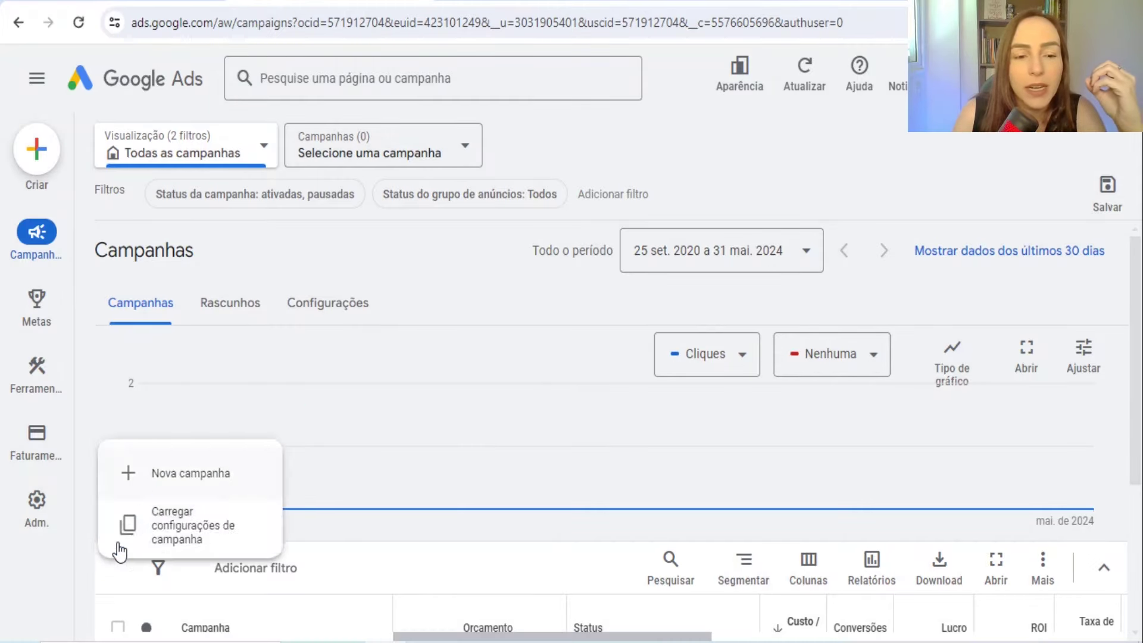
{"action": "left_click", "coordinate": [177, 486]}
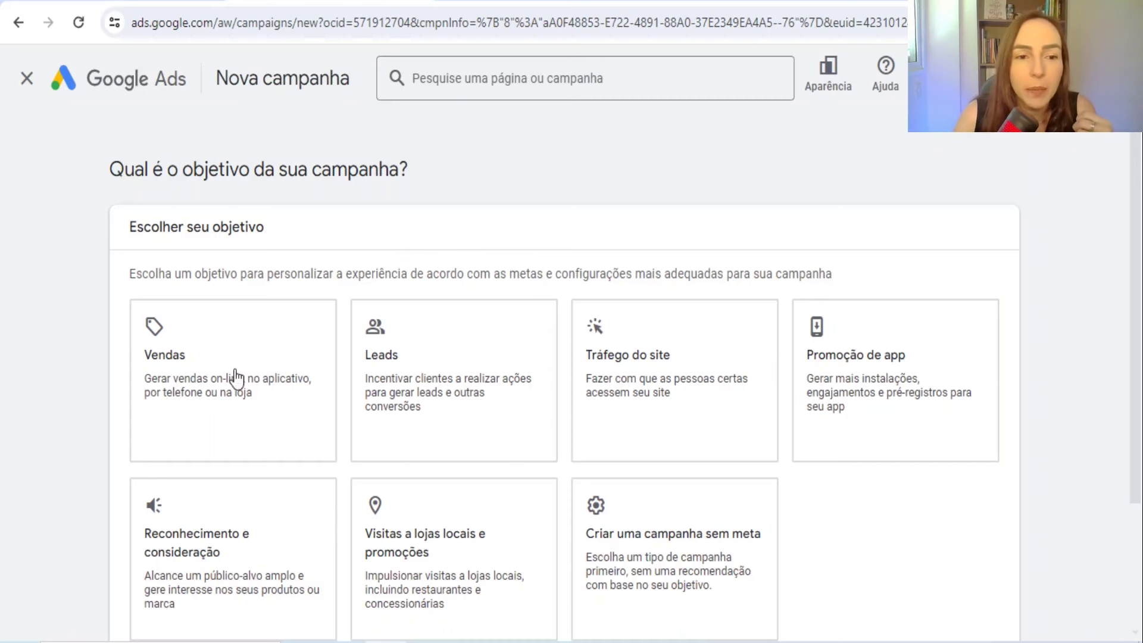
{"action": "left_click", "coordinate": [219, 390]}
{"action": "scroll", "coordinate": [220, 388], "scroll_direction": "down", "scroll_amount": 5}
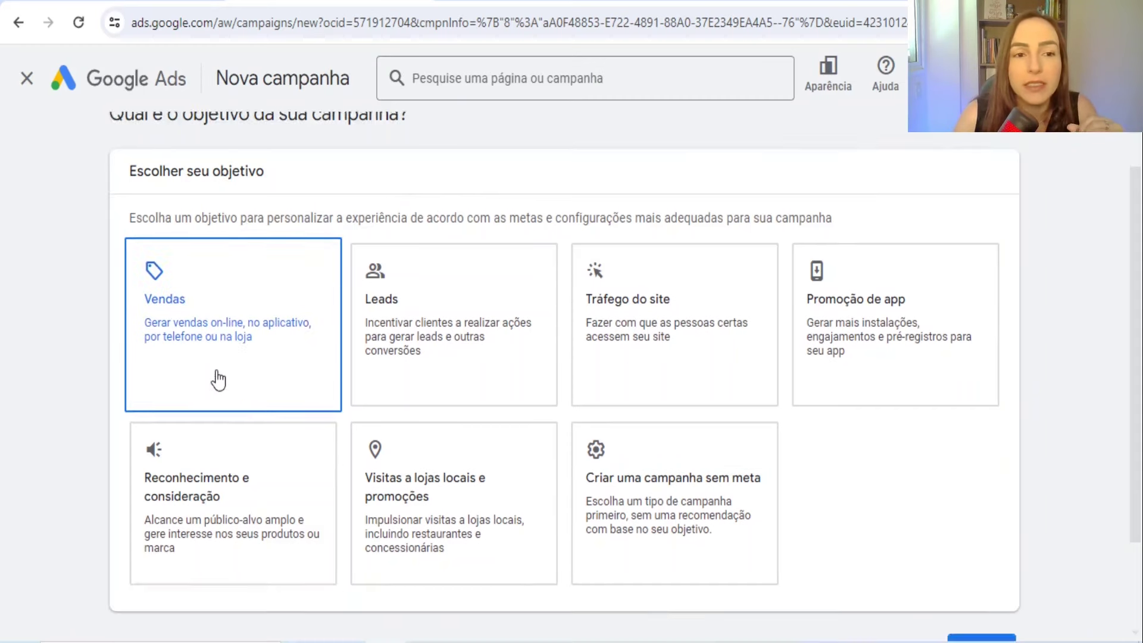
{"action": "scroll", "coordinate": [272, 377], "scroll_direction": "down", "scroll_amount": 2}
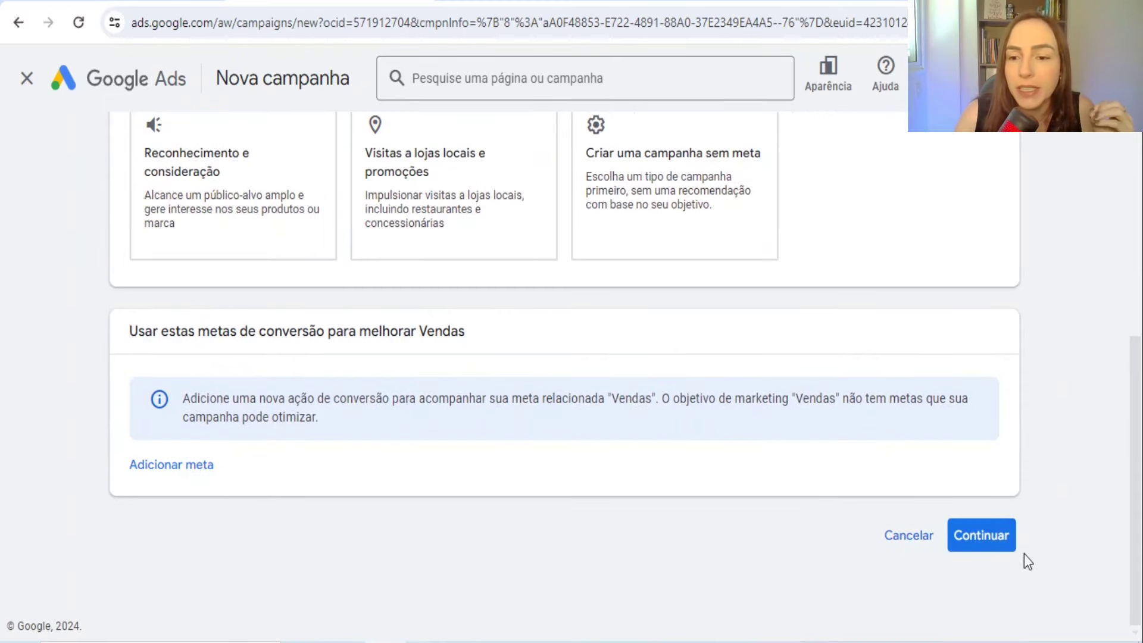
{"action": "left_click", "coordinate": [984, 537]}
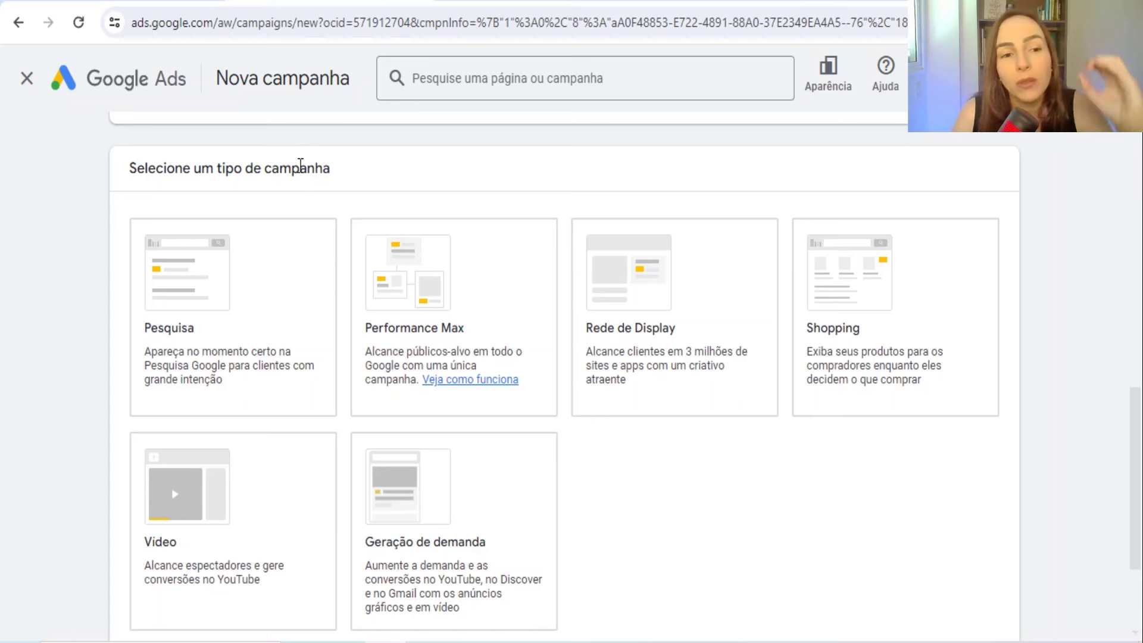
Choose Pesquisa as the campaign type and select Visitas ao site as the way to reach the goal
{"action": "left_click", "coordinate": [199, 250]}
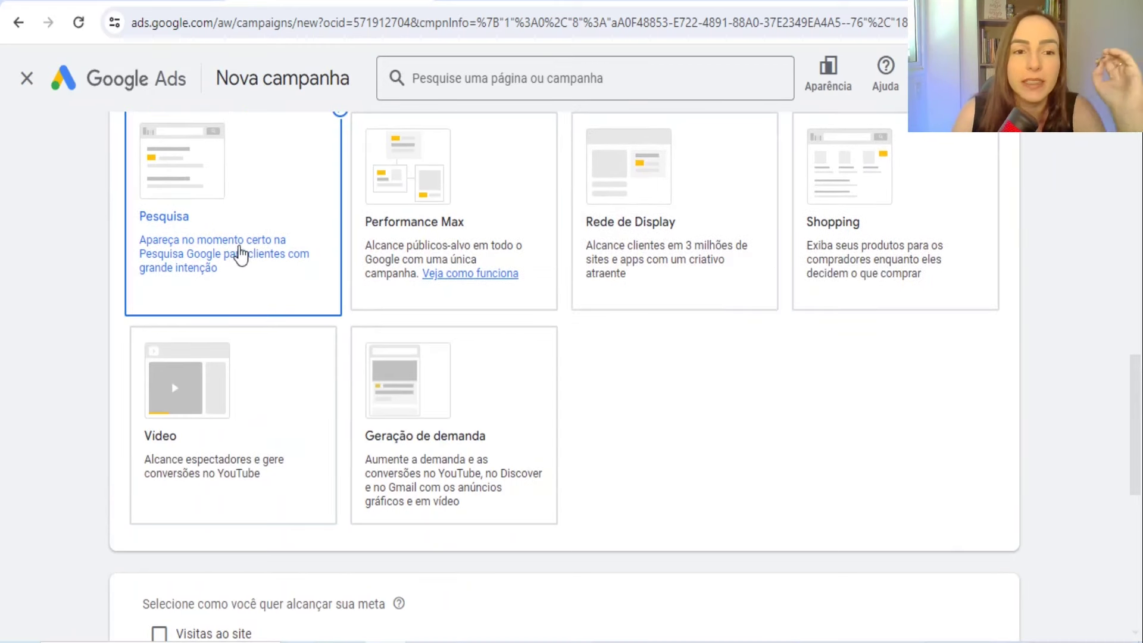
{"action": "scroll", "coordinate": [239, 244], "scroll_direction": "down", "scroll_amount": 3}
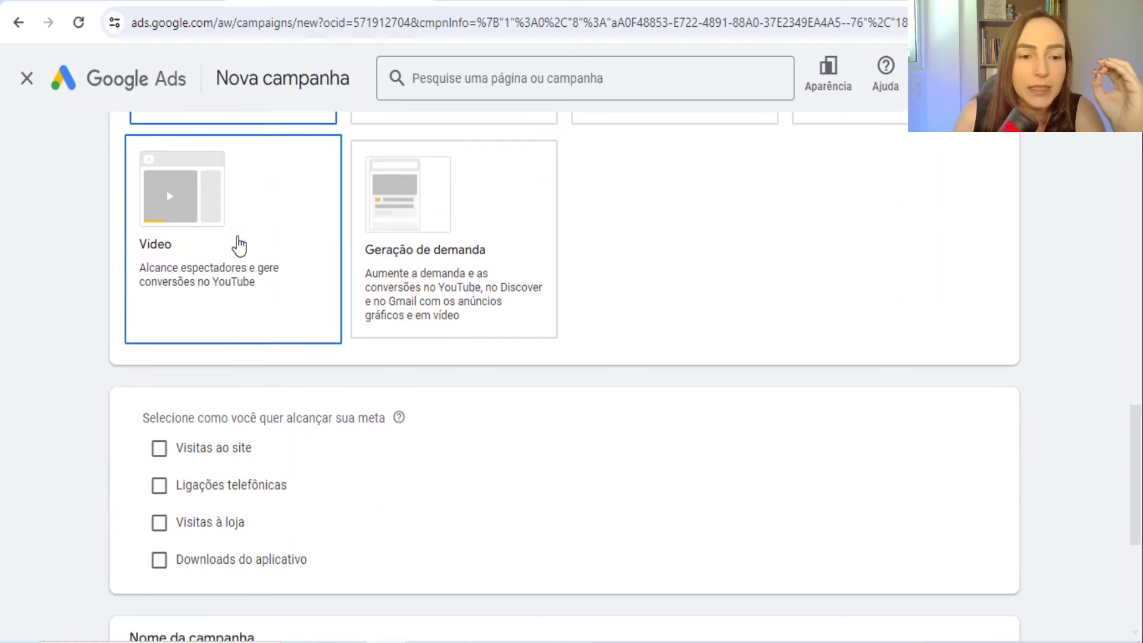
{"action": "scroll", "coordinate": [196, 462], "scroll_direction": "down", "scroll_amount": 2}
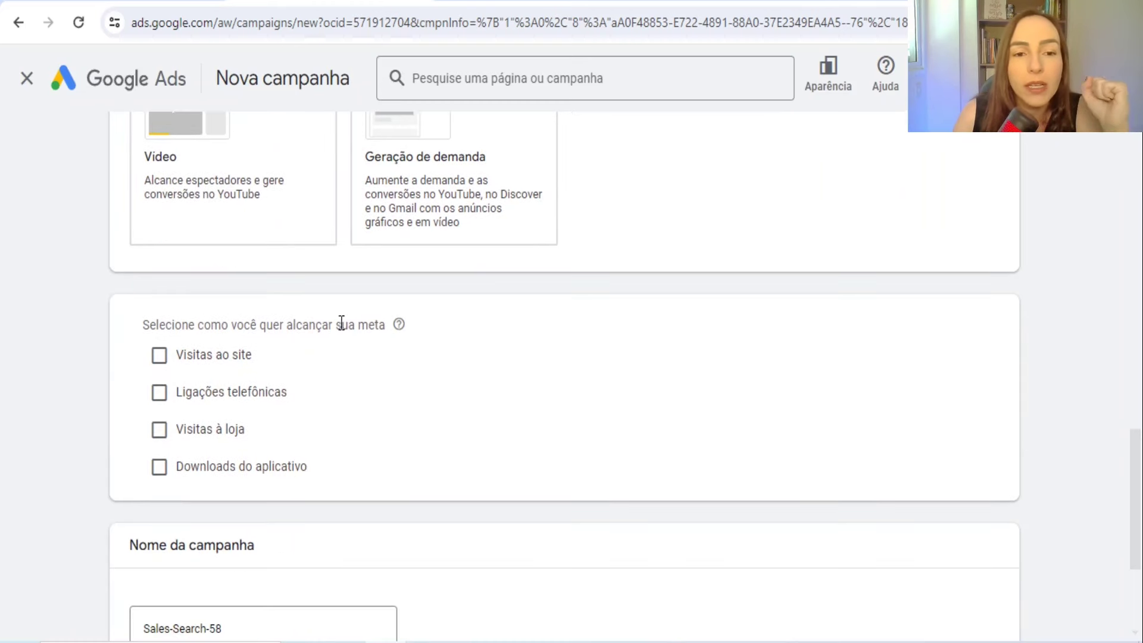
{"action": "left_click", "coordinate": [160, 361]}
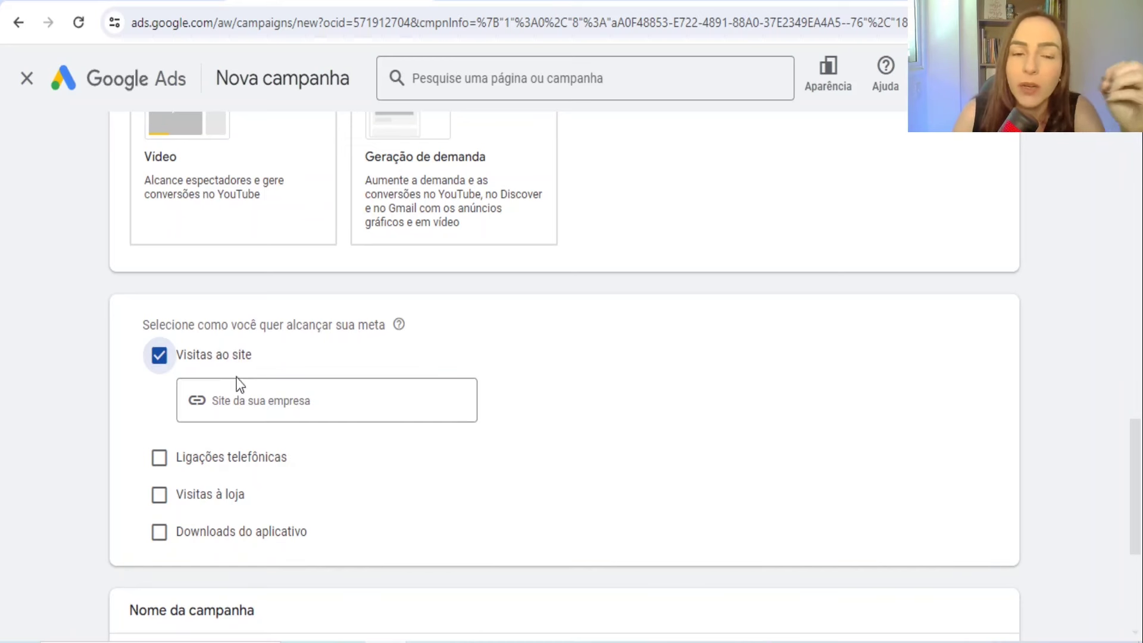
Name the campaign "robo do lightroom" and continue to the bidding settings
{"action": "scroll", "coordinate": [263, 385], "scroll_direction": "down", "scroll_amount": 2}
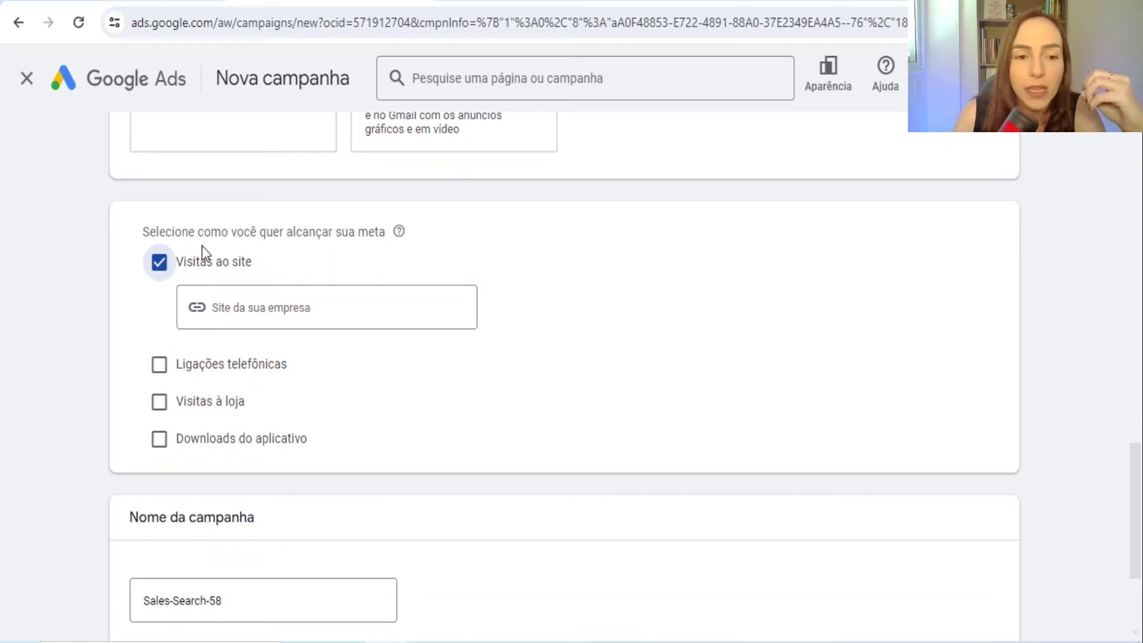
{"action": "scroll", "coordinate": [203, 251], "scroll_direction": "down", "scroll_amount": 2}
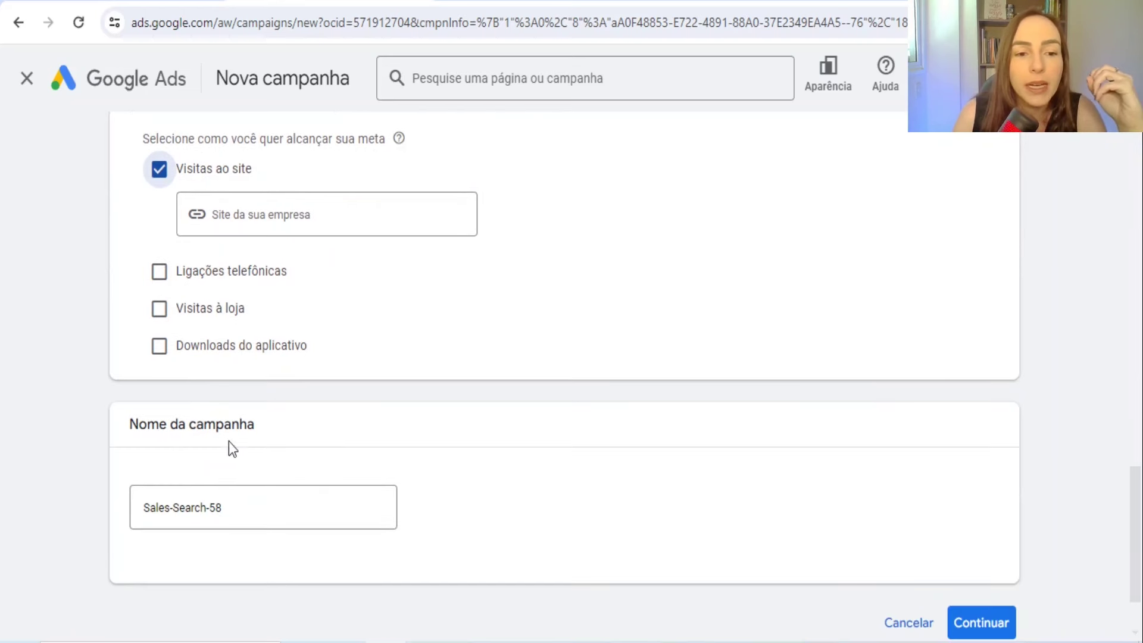
{"action": "left_click_drag", "start_coordinate": [224, 506], "coordinate": [130, 517]}
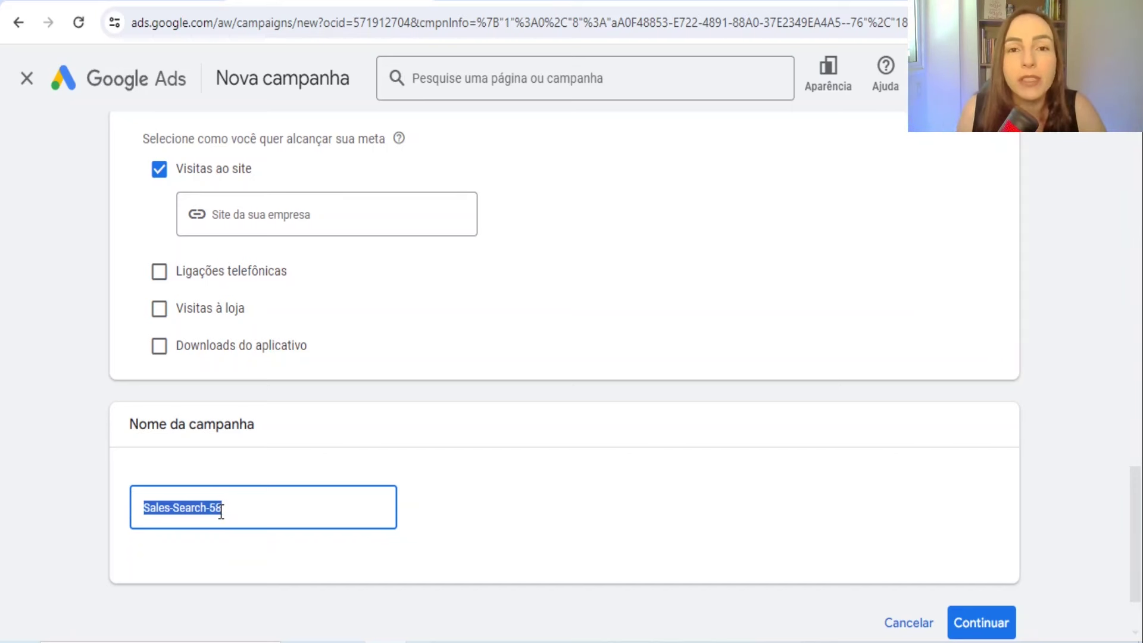
{"action": "type", "text": "robo do lightroom"}
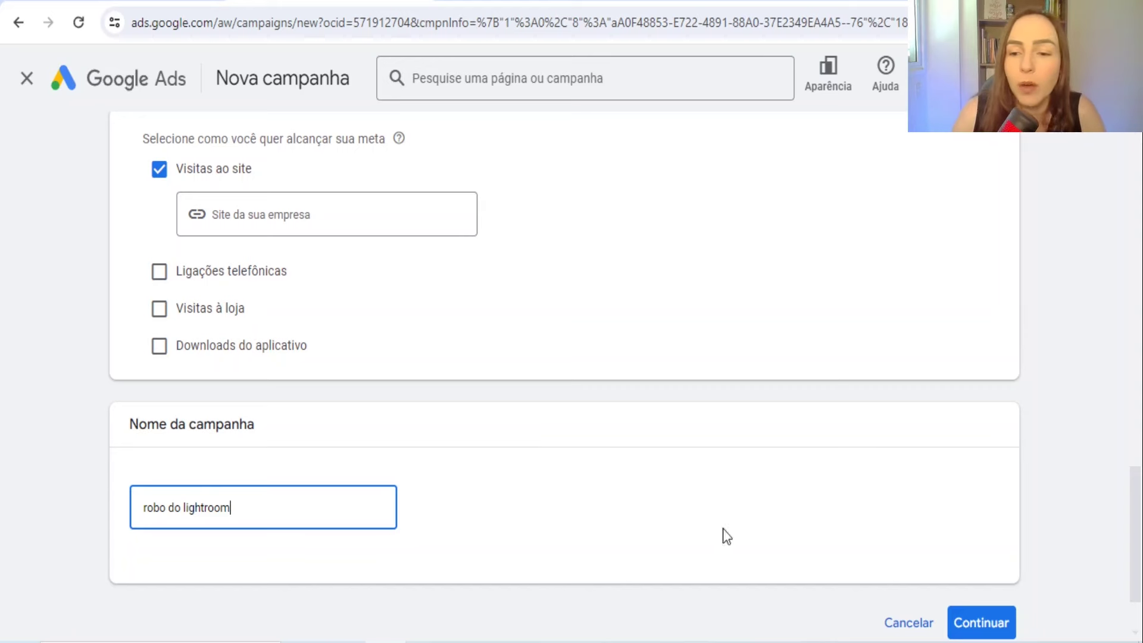
{"action": "scroll", "coordinate": [983, 636], "scroll_direction": "down", "scroll_amount": 2}
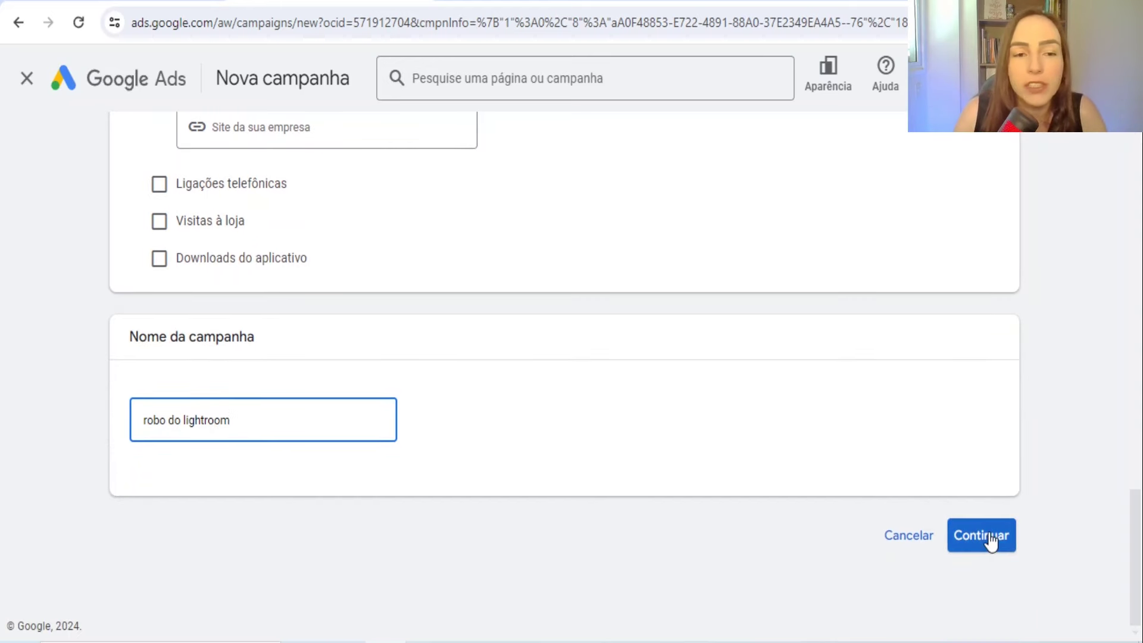
{"action": "left_click", "coordinate": [990, 542]}
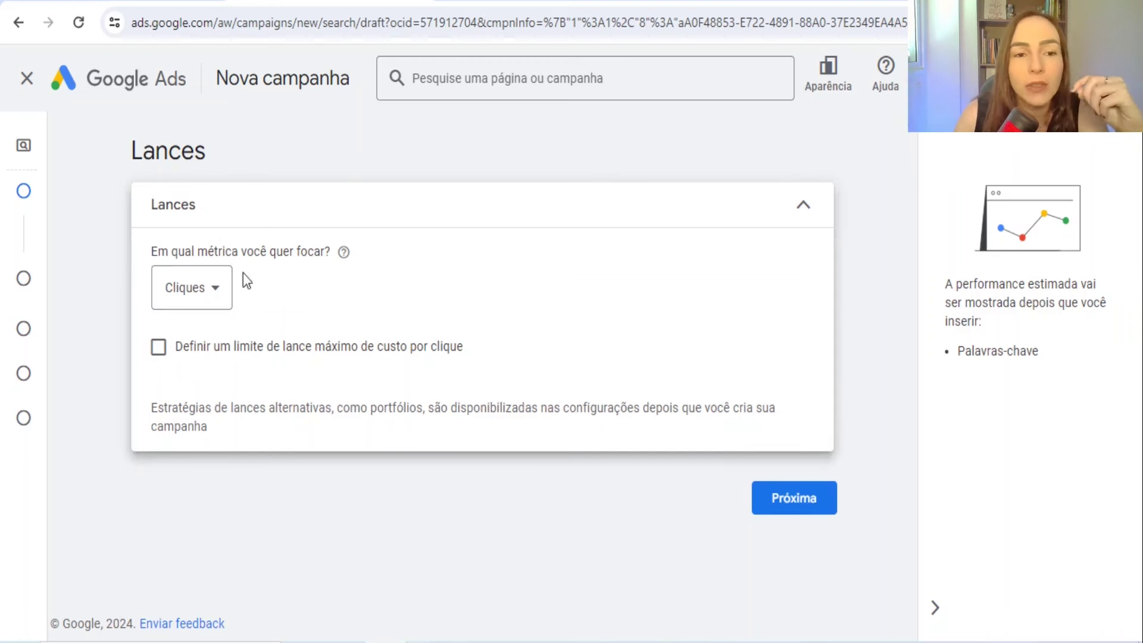
Focus the bidding on Cliques with a maximum CPC bid limit of R$ 2,00 and proceed to the campaign settings
{"action": "left_click", "coordinate": [216, 291]}
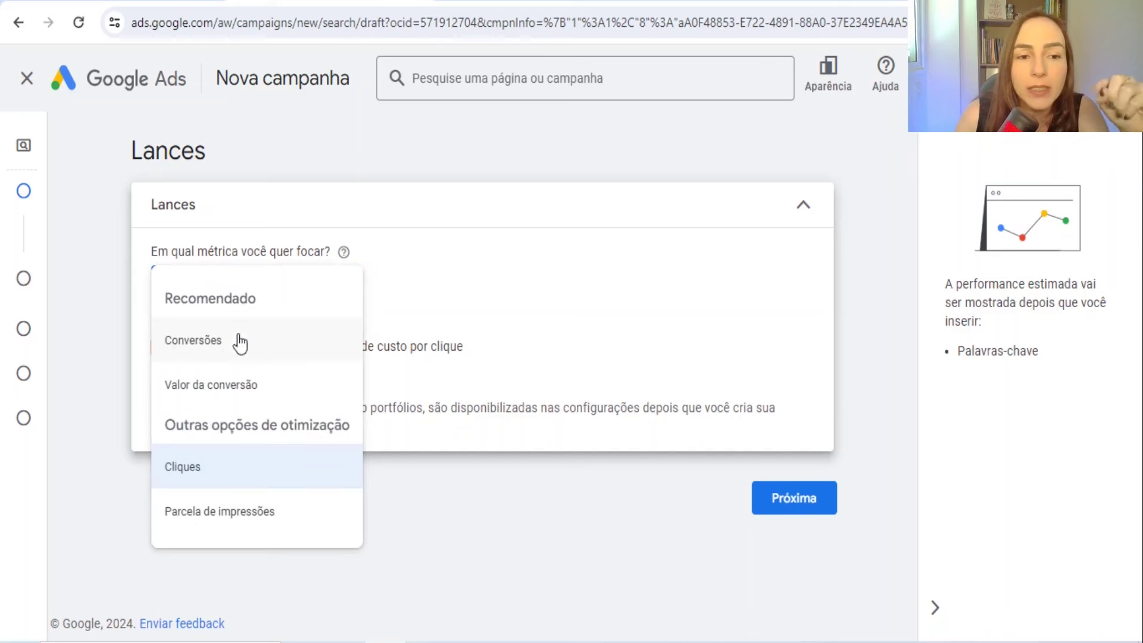
{"action": "left_click", "coordinate": [196, 474]}
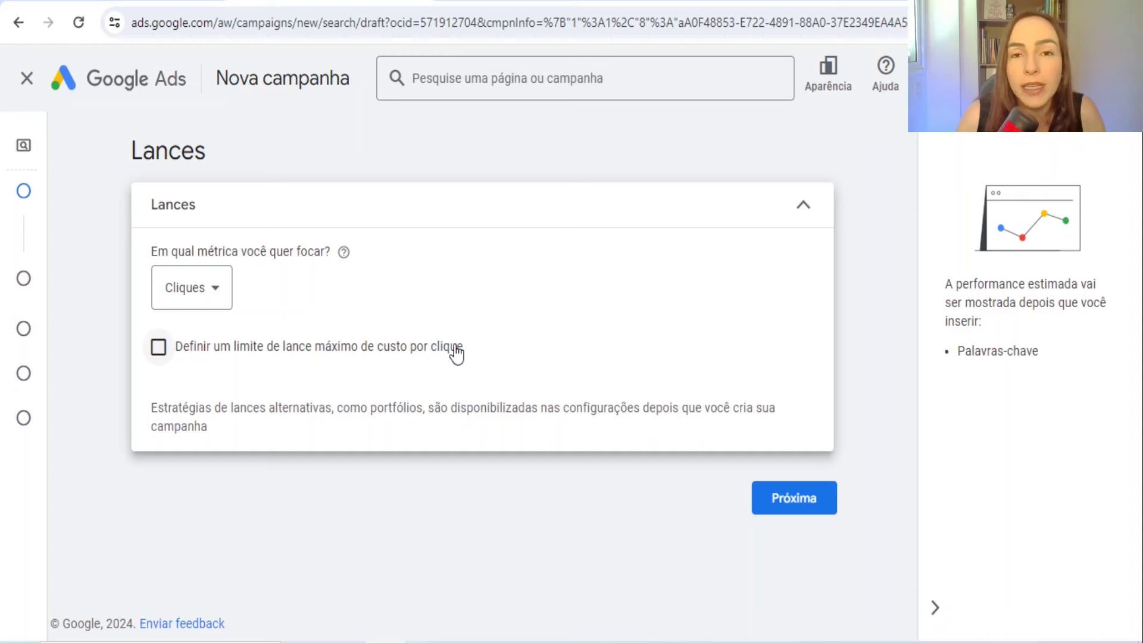
{"action": "left_click", "coordinate": [159, 349]}
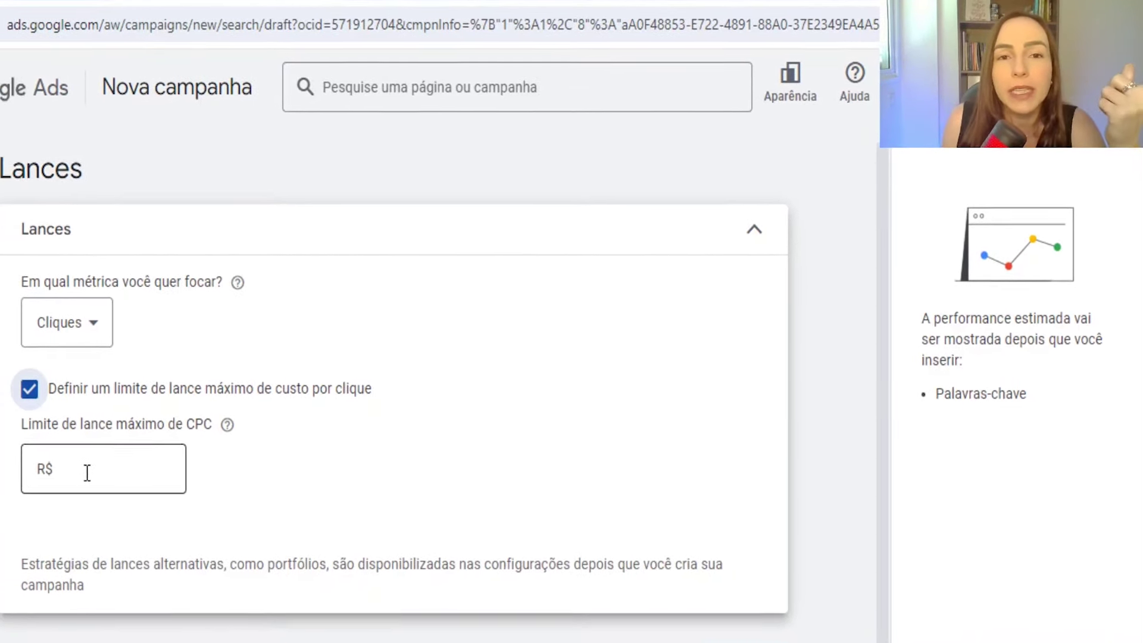
{"action": "left_click", "coordinate": [97, 469]}
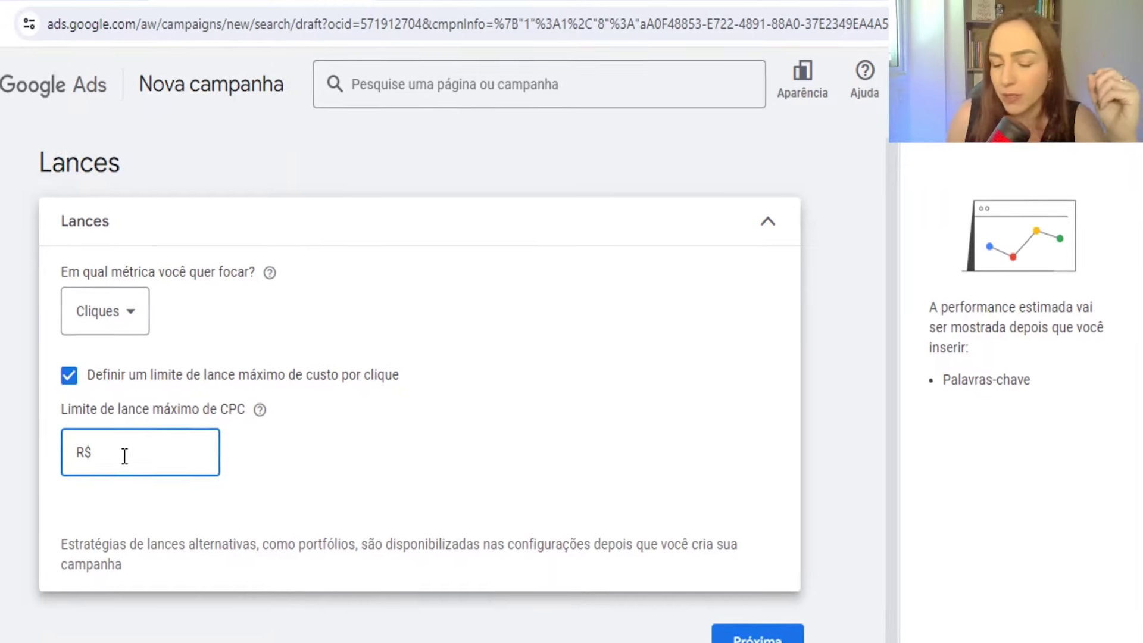
{"action": "type", "text": "2"}
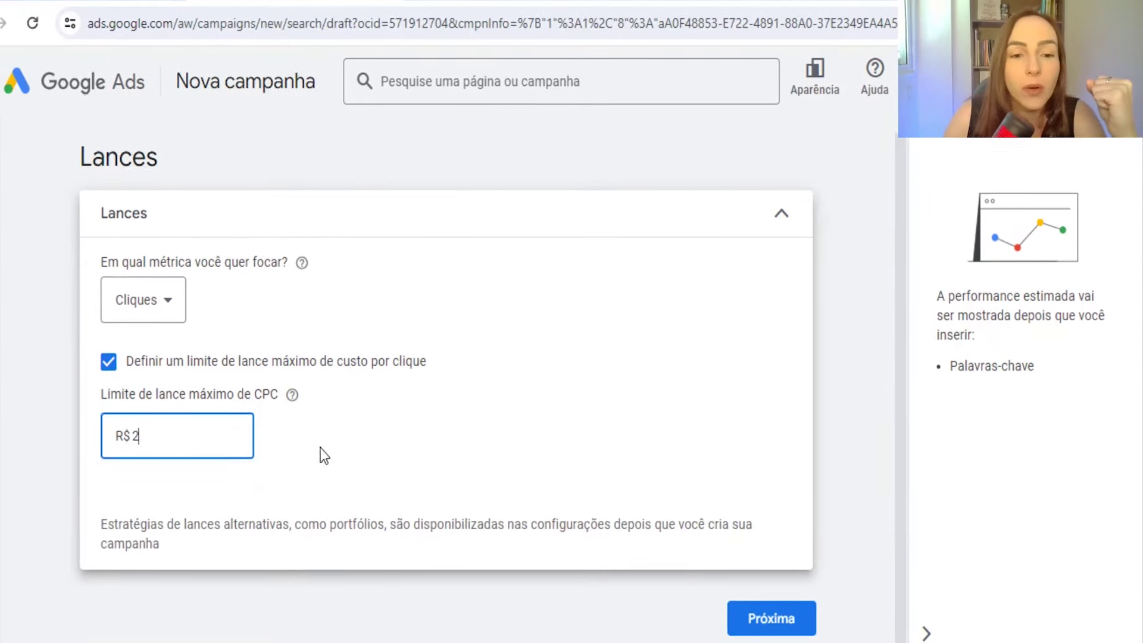
{"action": "left_click", "coordinate": [296, 458]}
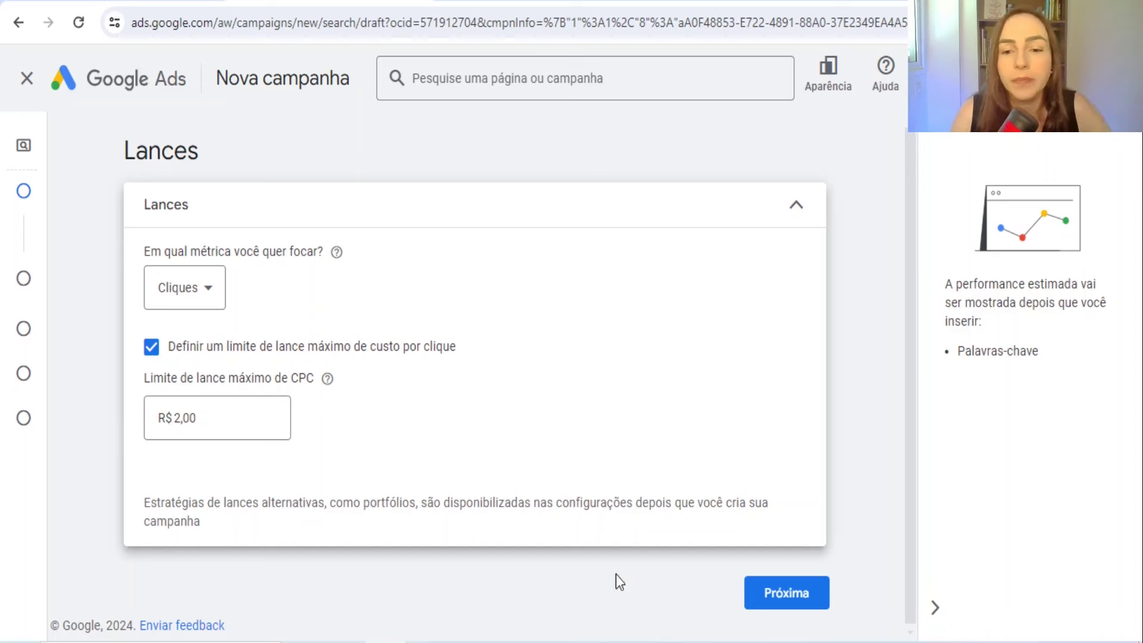
{"action": "left_click", "coordinate": [787, 608]}
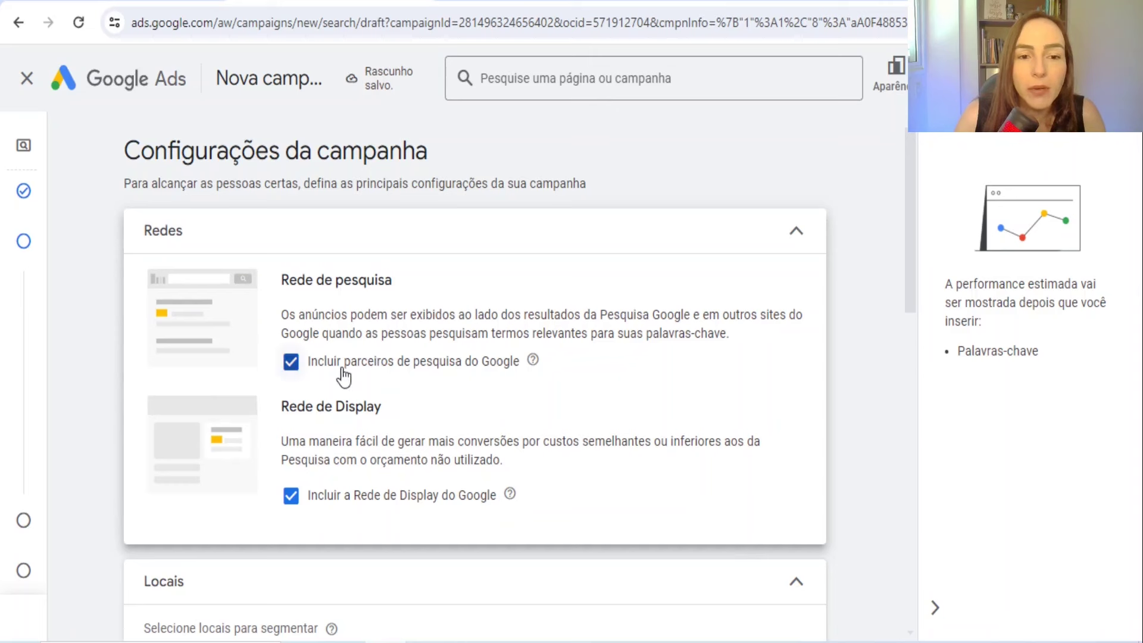
Exclude Google search partners and the Google Display Network, and set the campaign's target location to Brasil
{"action": "left_click", "coordinate": [291, 361]}
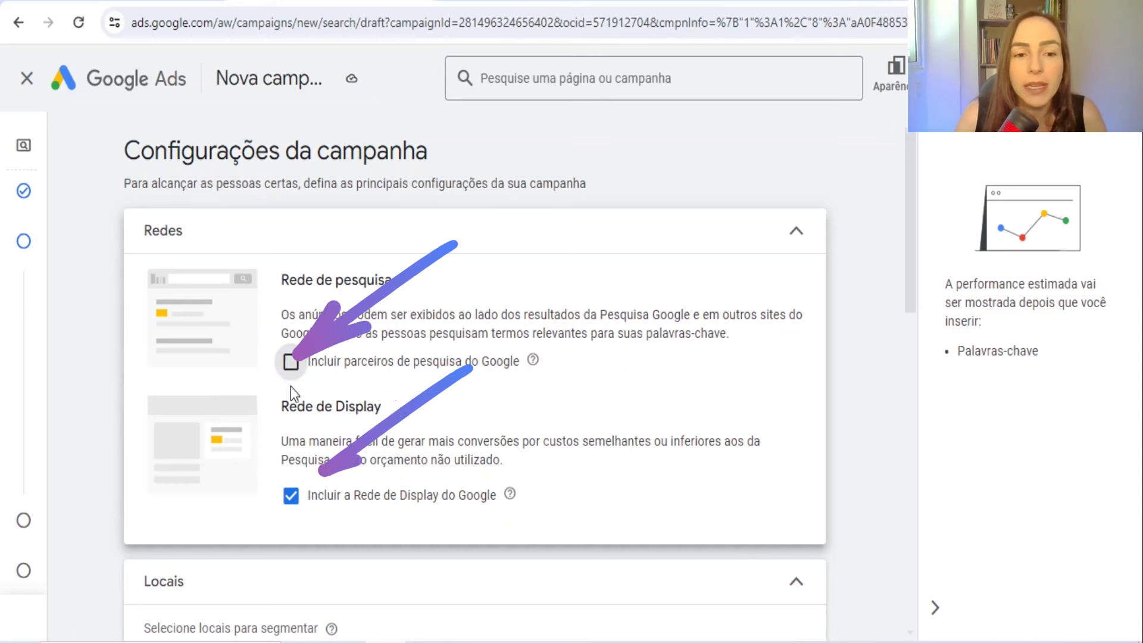
{"action": "left_click", "coordinate": [292, 499]}
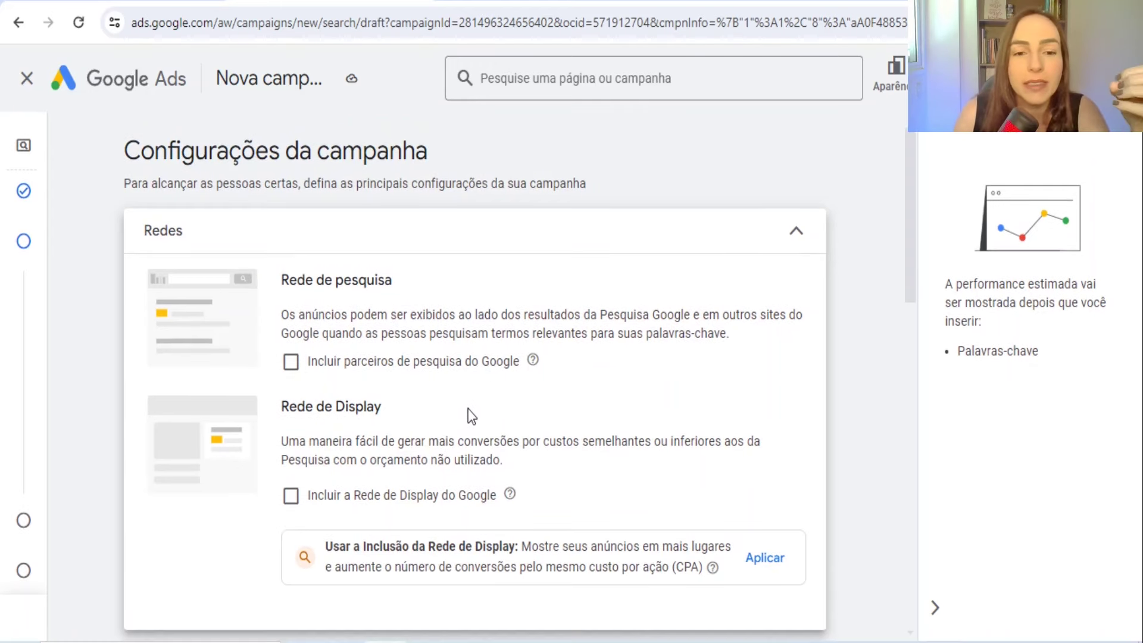
{"action": "scroll", "coordinate": [441, 369], "scroll_direction": "down", "scroll_amount": 1}
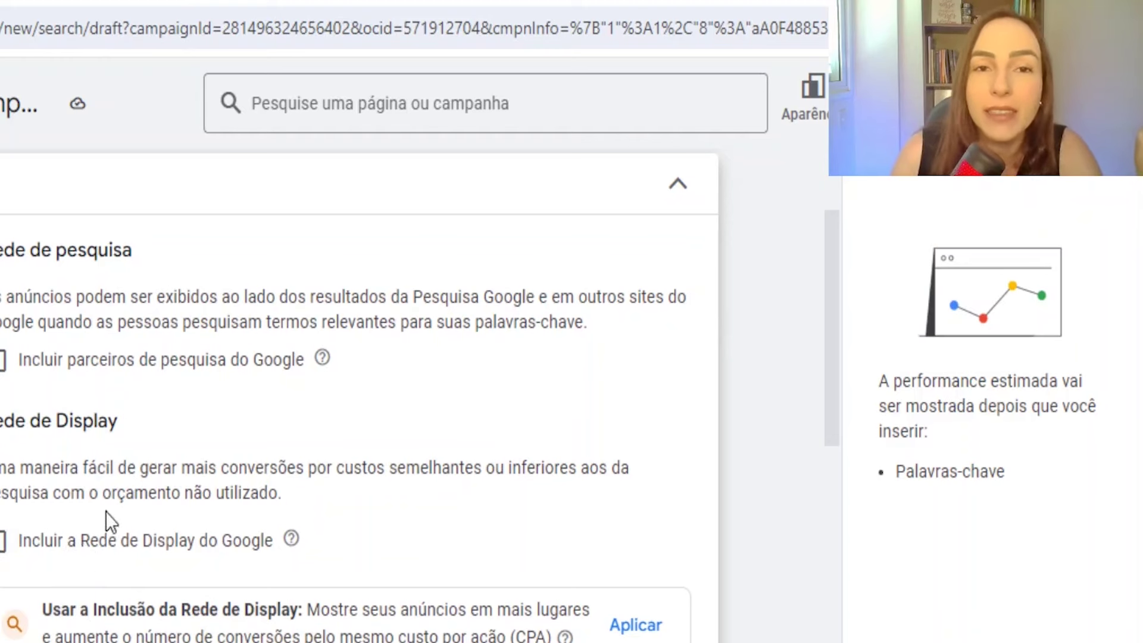
{"action": "scroll", "coordinate": [238, 503], "scroll_direction": "down", "scroll_amount": 3}
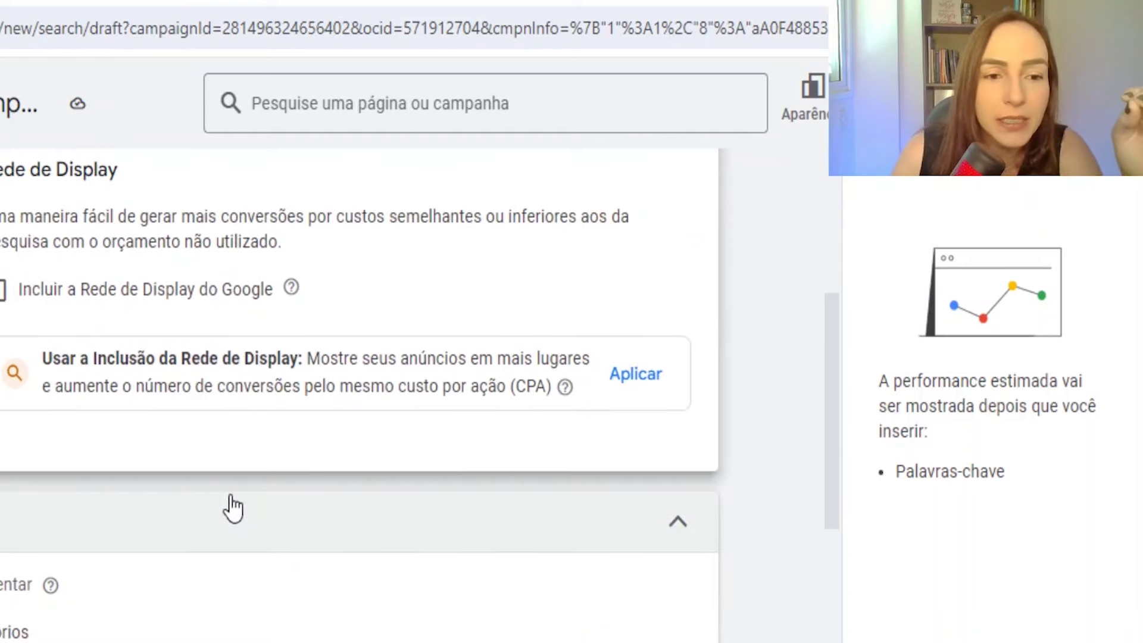
{"action": "scroll", "coordinate": [230, 508], "scroll_direction": "down", "scroll_amount": 2}
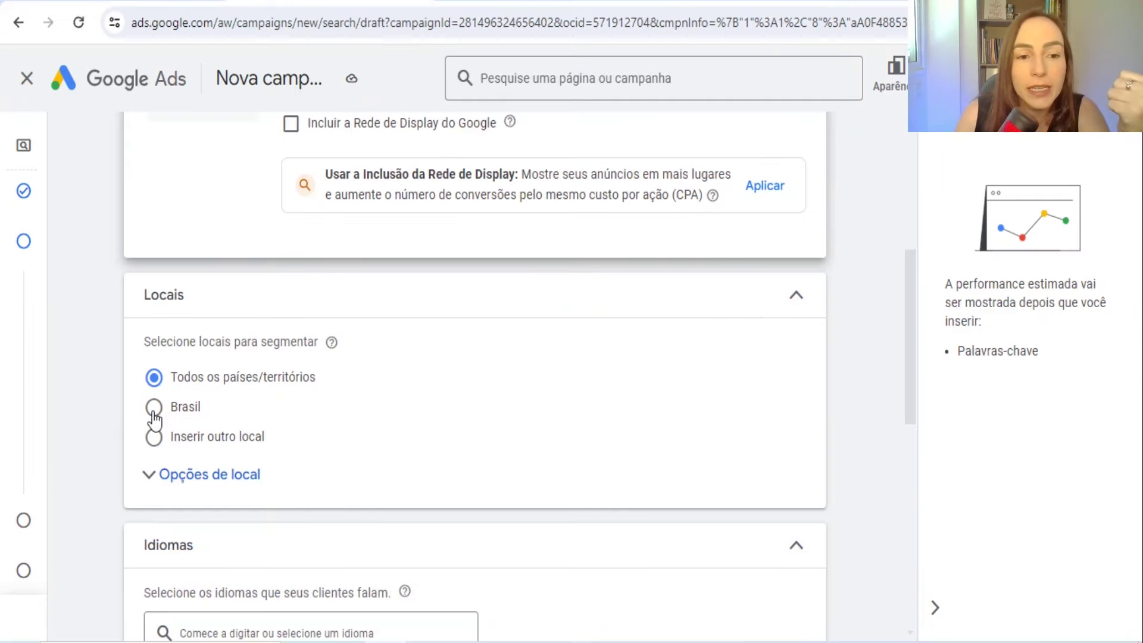
{"action": "left_click", "coordinate": [154, 411]}
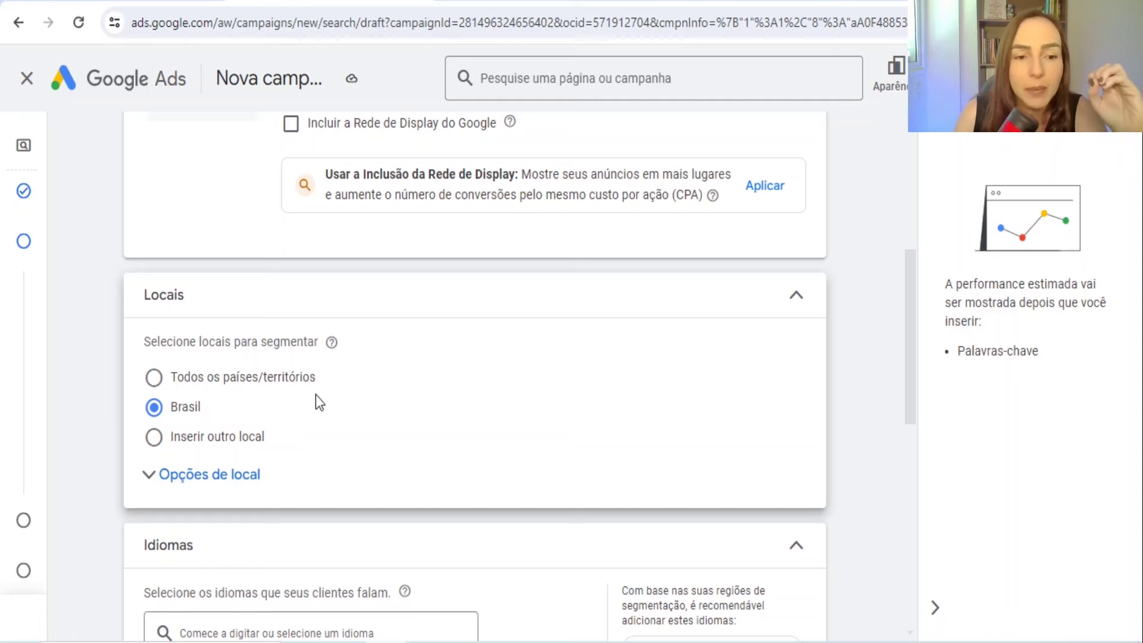
Add the recommended language Inglês to the campaign's languages alongside Português
{"action": "scroll", "coordinate": [310, 381], "scroll_direction": "down", "scroll_amount": 2}
{"action": "scroll", "coordinate": [303, 359], "scroll_direction": "down", "scroll_amount": 5}
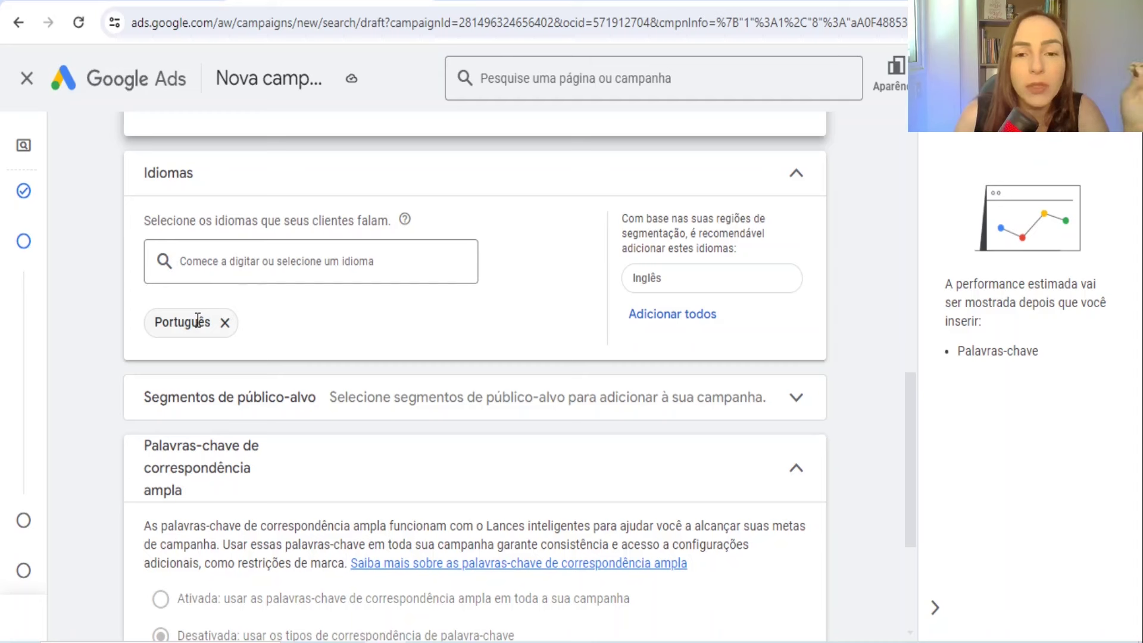
{"action": "left_click", "coordinate": [680, 316]}
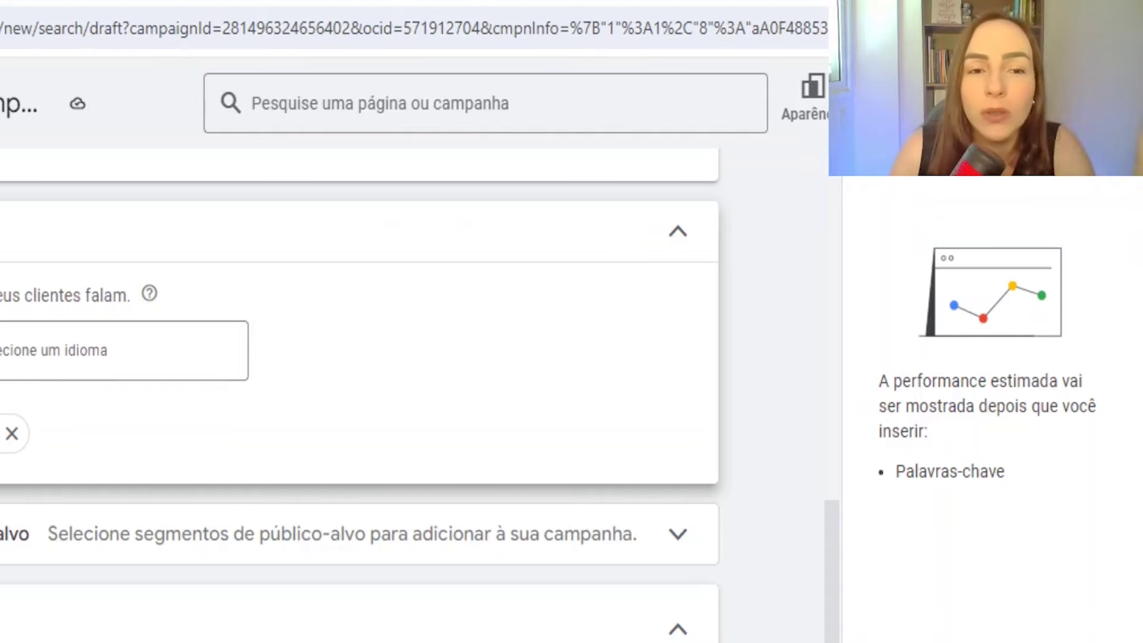
Continue from the campaign settings to the keywords and ads page and enter the keyword "robô do lightroom"
{"action": "scroll", "coordinate": [6, 351], "scroll_direction": "down", "scroll_amount": 4}
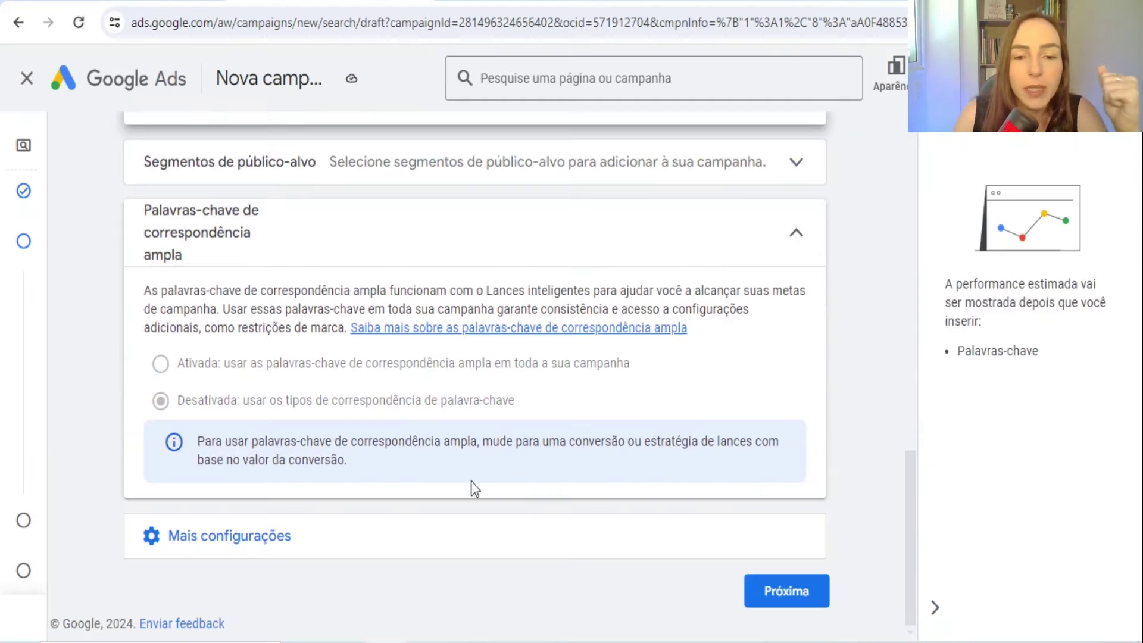
{"action": "left_click", "coordinate": [786, 593]}
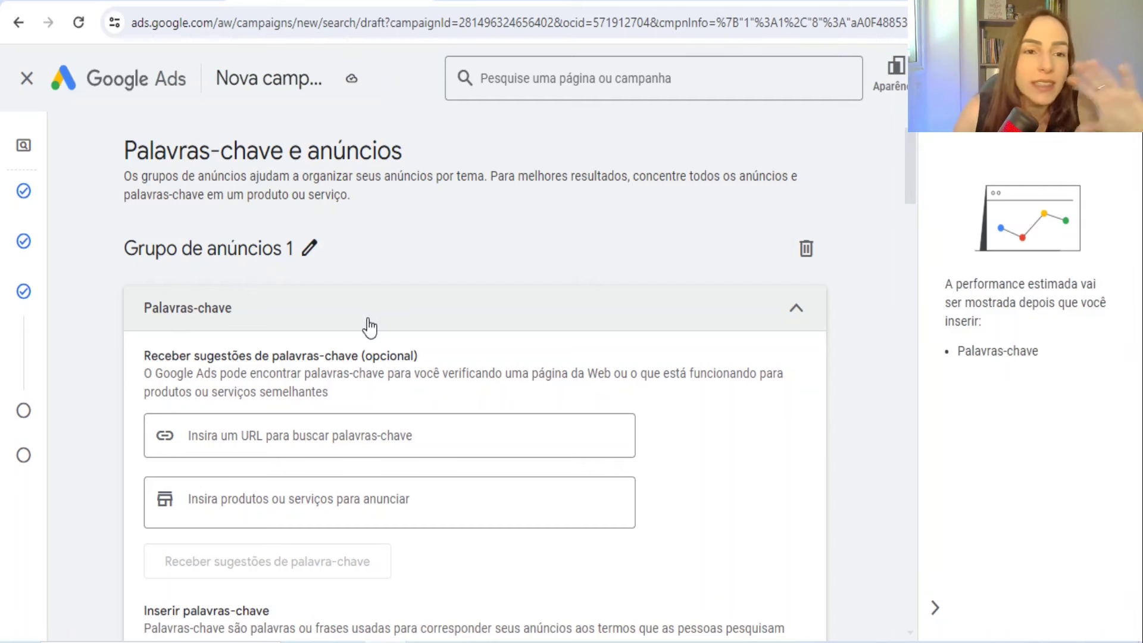
{"action": "scroll", "coordinate": [345, 316], "scroll_direction": "down", "scroll_amount": 1}
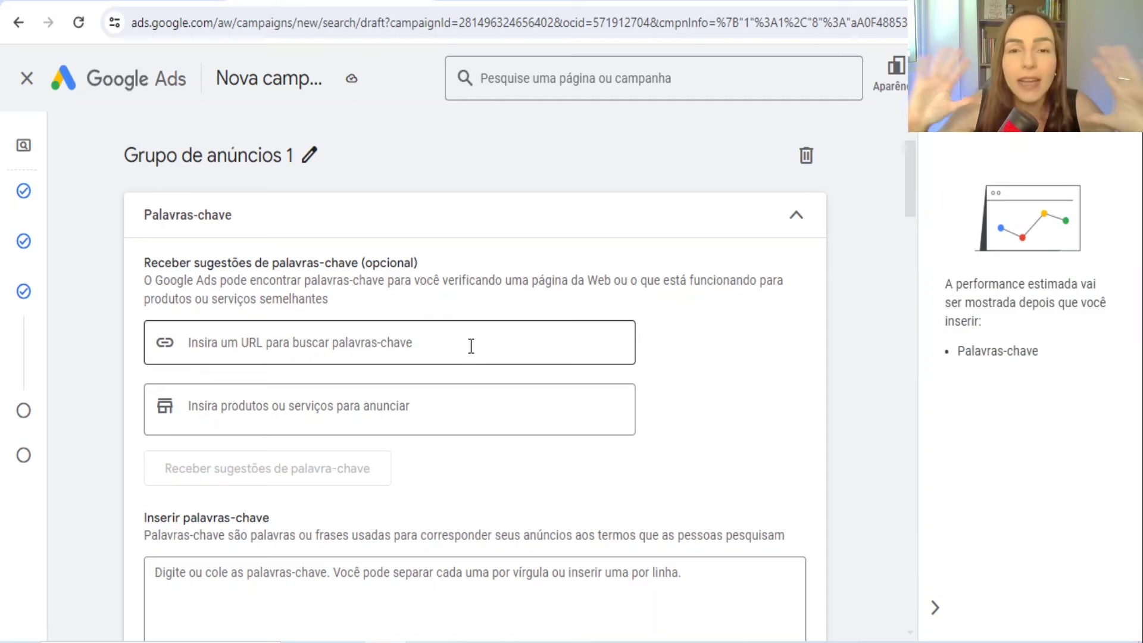
{"action": "scroll", "coordinate": [536, 287], "scroll_direction": "down", "scroll_amount": 3}
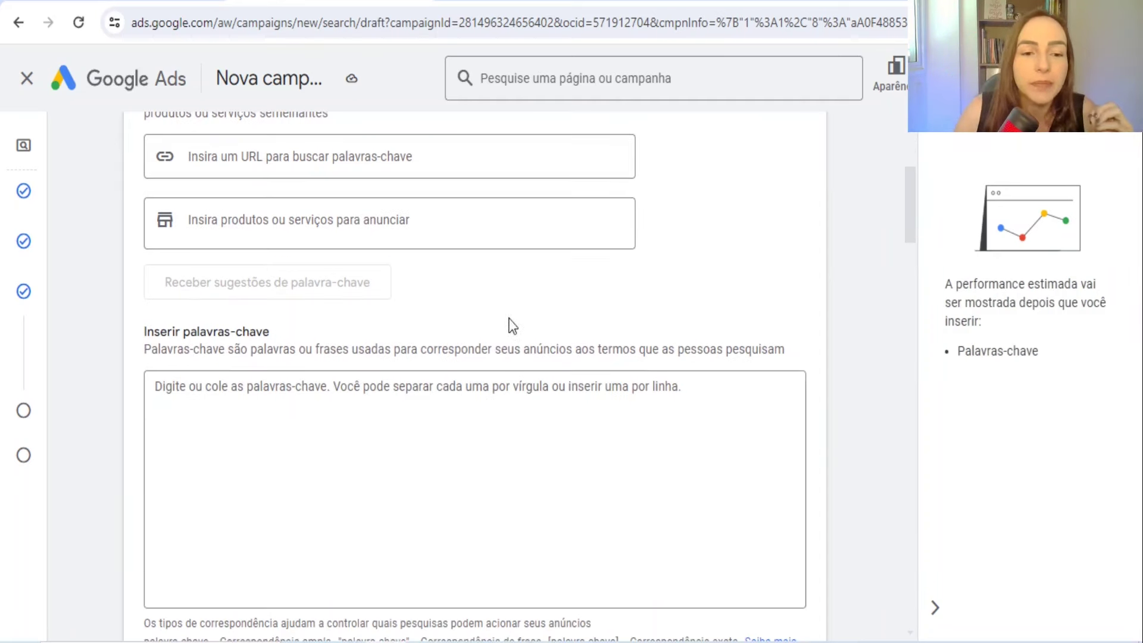
{"action": "left_click", "coordinate": [290, 396]}
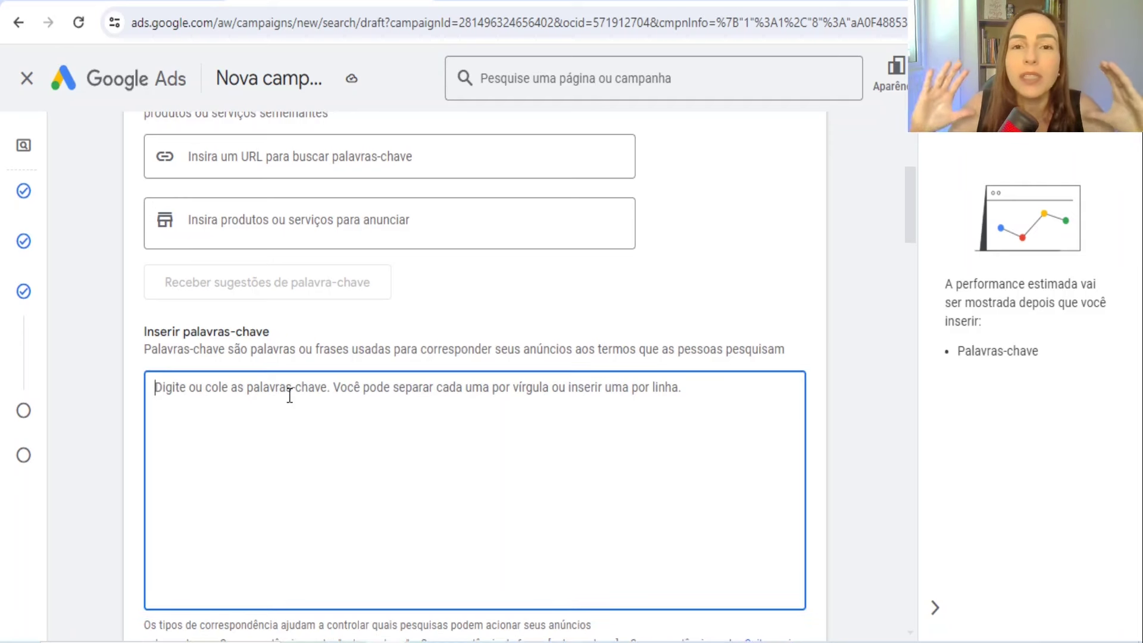
{"action": "type", "text": "robô do lightroom"}
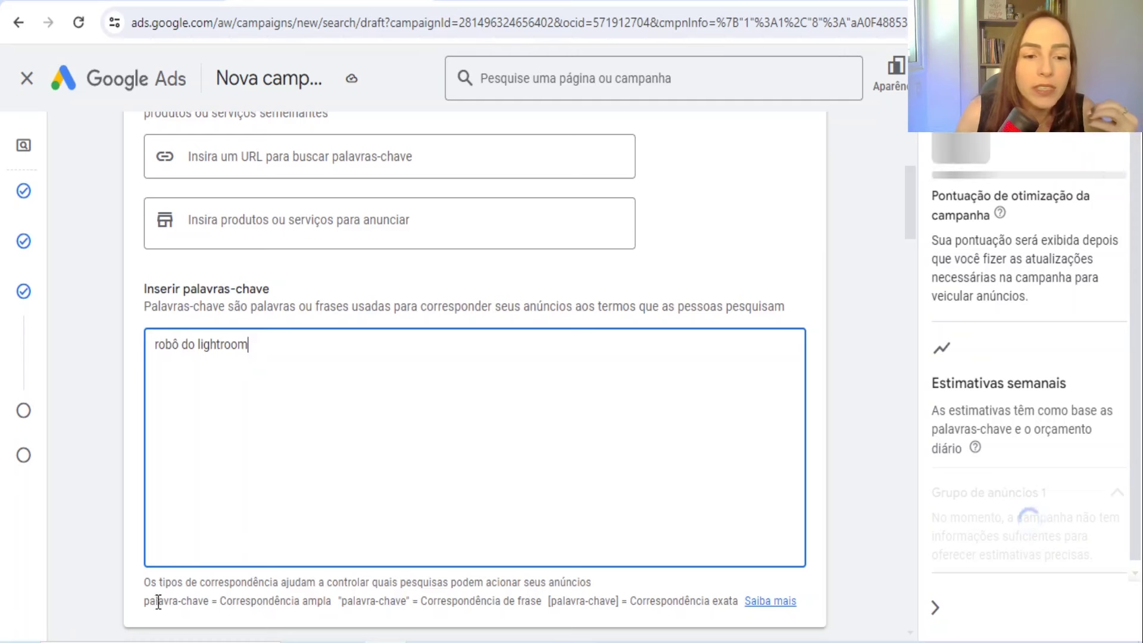
Turn the keyword into an exact match by enclosing it in square brackets as [robô do lightroom]
{"action": "left_click_drag", "start_coordinate": [156, 600], "coordinate": [656, 582]}
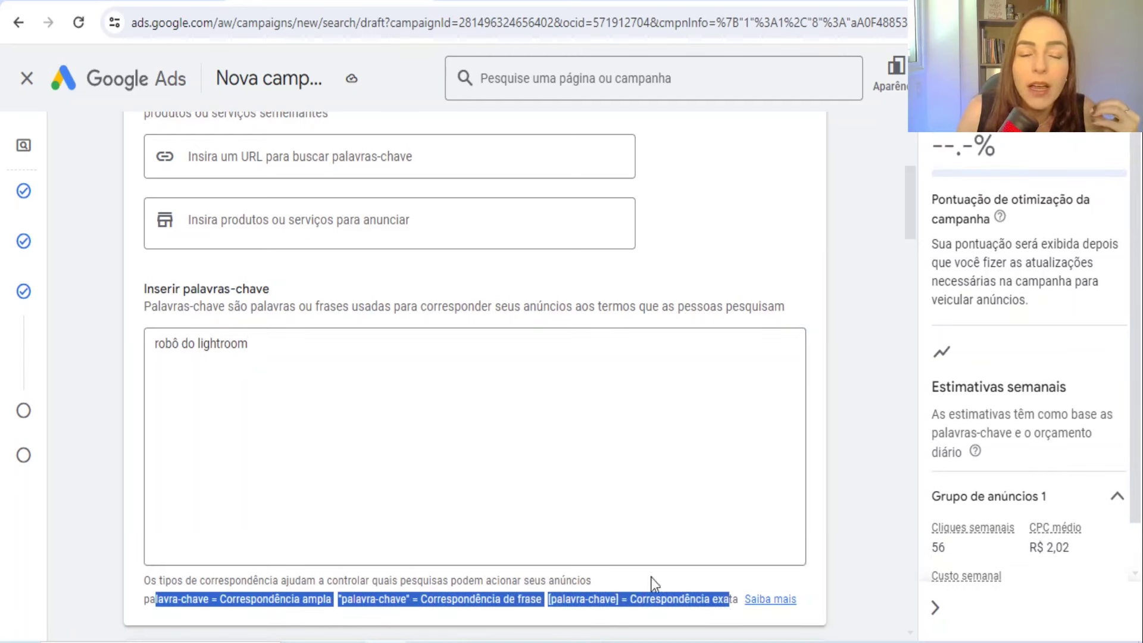
{"action": "left_click", "coordinate": [161, 383]}
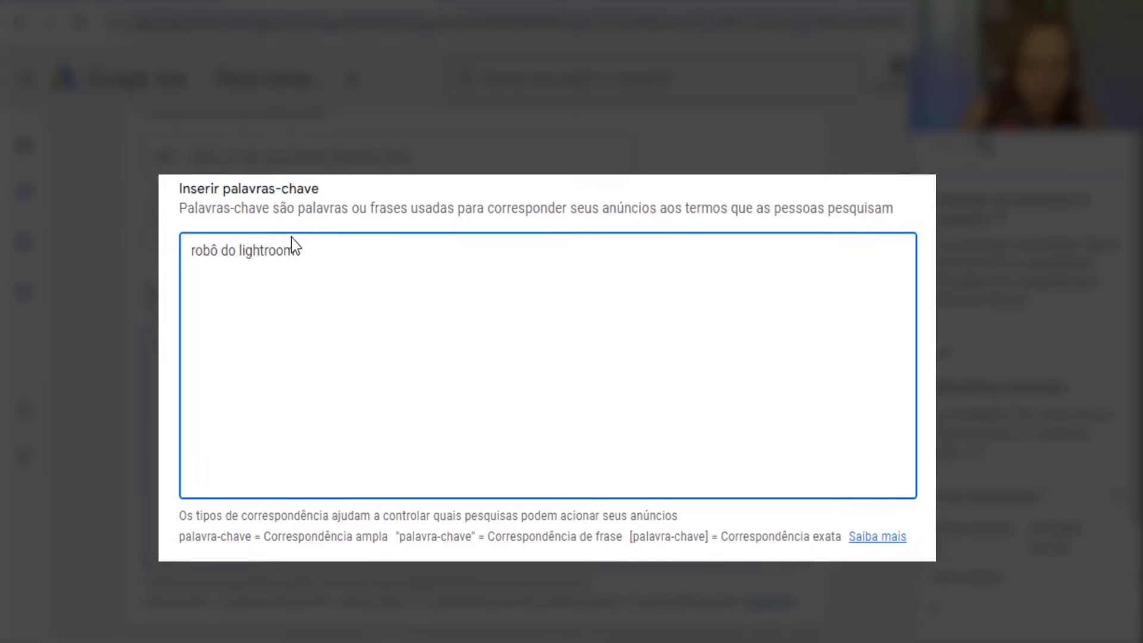
{"action": "type", "text": "]"}
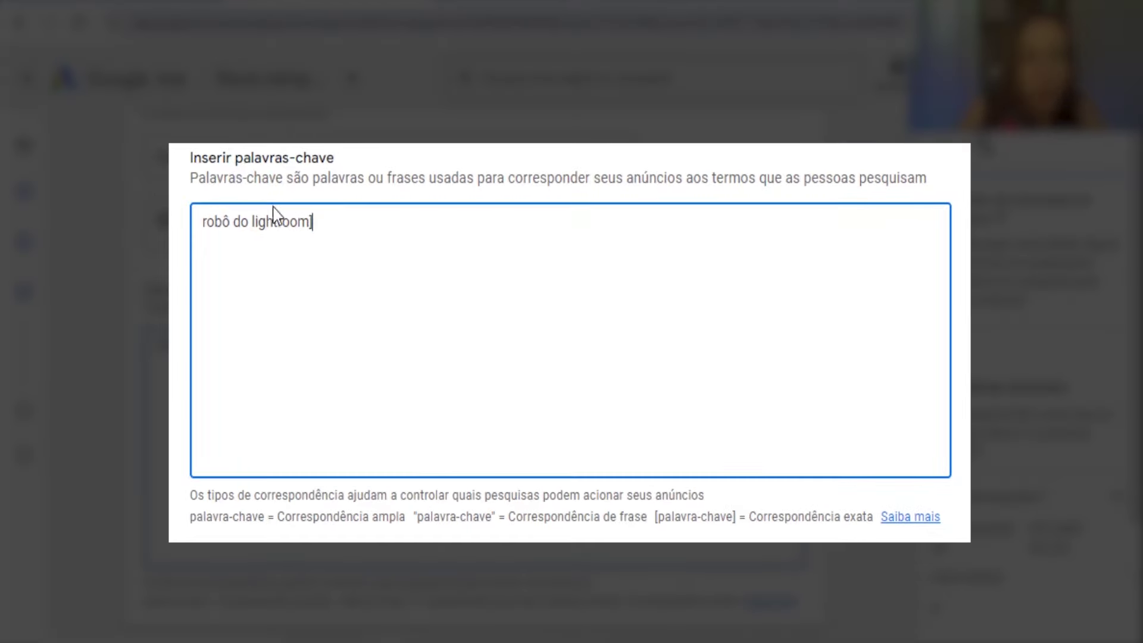
{"action": "left_click", "coordinate": [205, 222]}
{"action": "type", "text": "["}
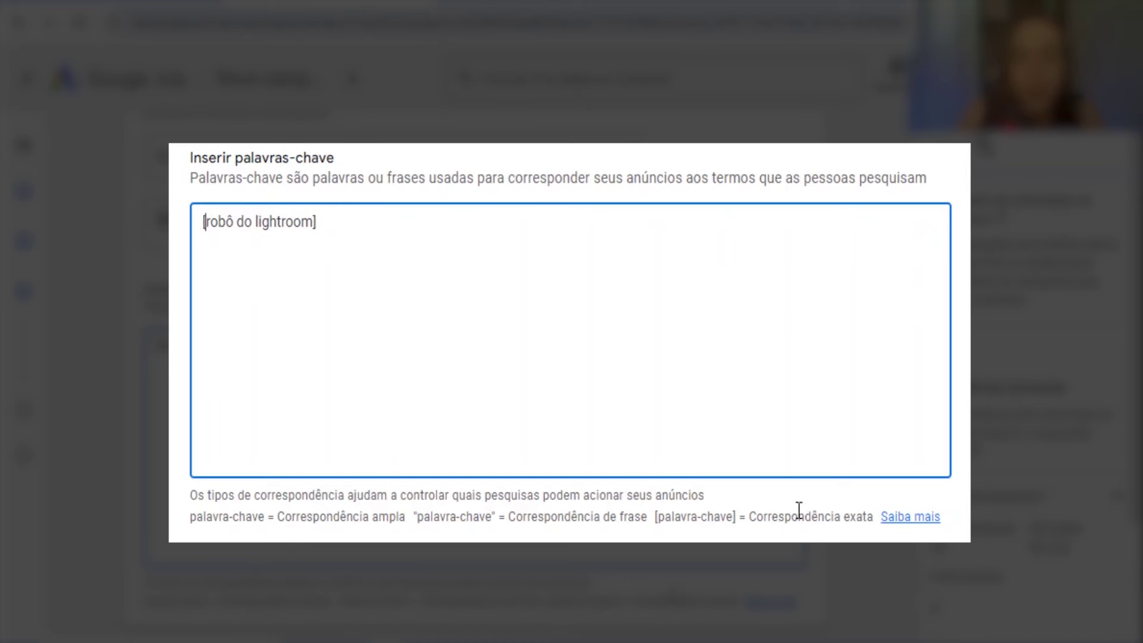
{"action": "left_click_drag", "start_coordinate": [805, 513], "coordinate": [849, 515]}
{"action": "left_click_drag", "start_coordinate": [653, 514], "coordinate": [858, 516]}
{"action": "left_click", "coordinate": [488, 266]}
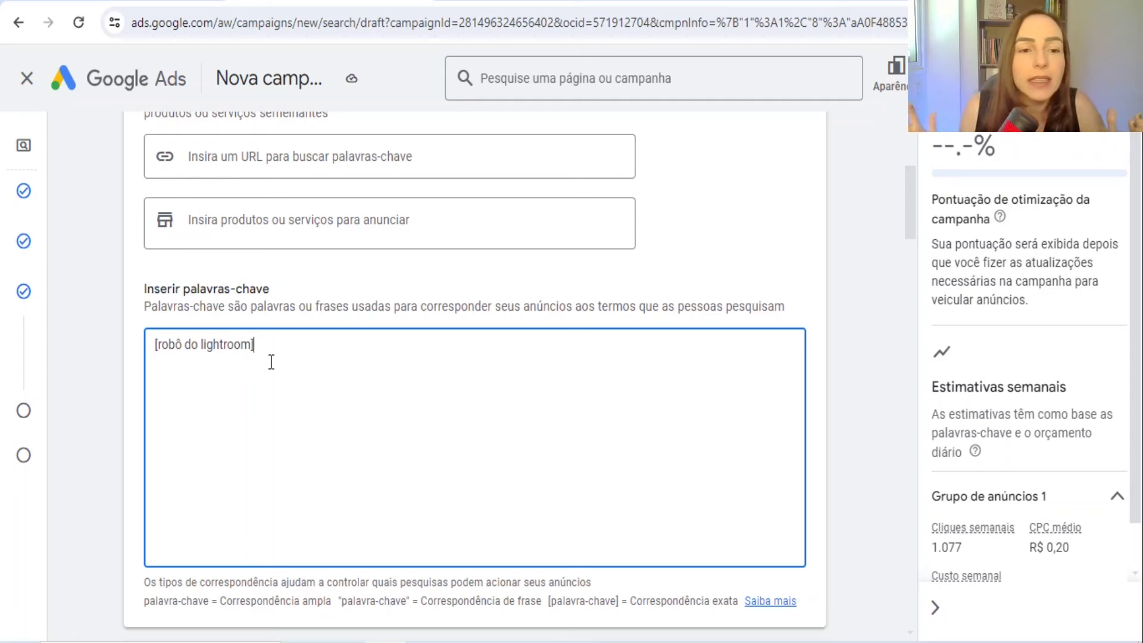
Add the exact-match keywords [curso robô do lightroom] and [robô do lightroom curso] on separate lines below the first keyword
{"action": "left_click_drag", "start_coordinate": [271, 350], "coordinate": [158, 348]}
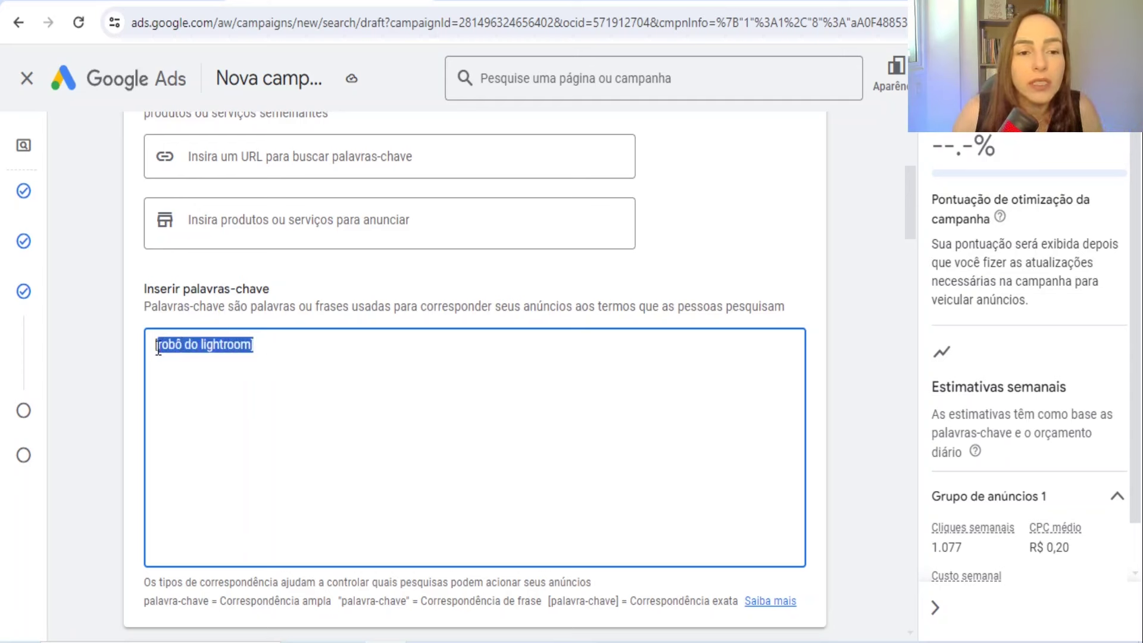
{"action": "left_click", "coordinate": [266, 356]}
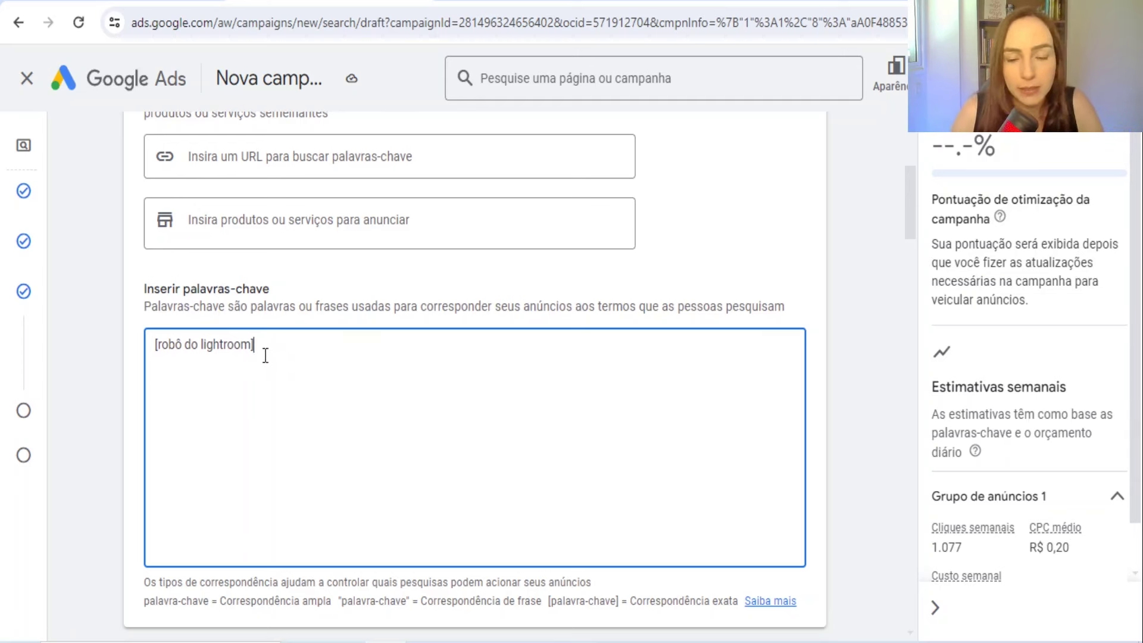
{"action": "key", "text": "Return"}
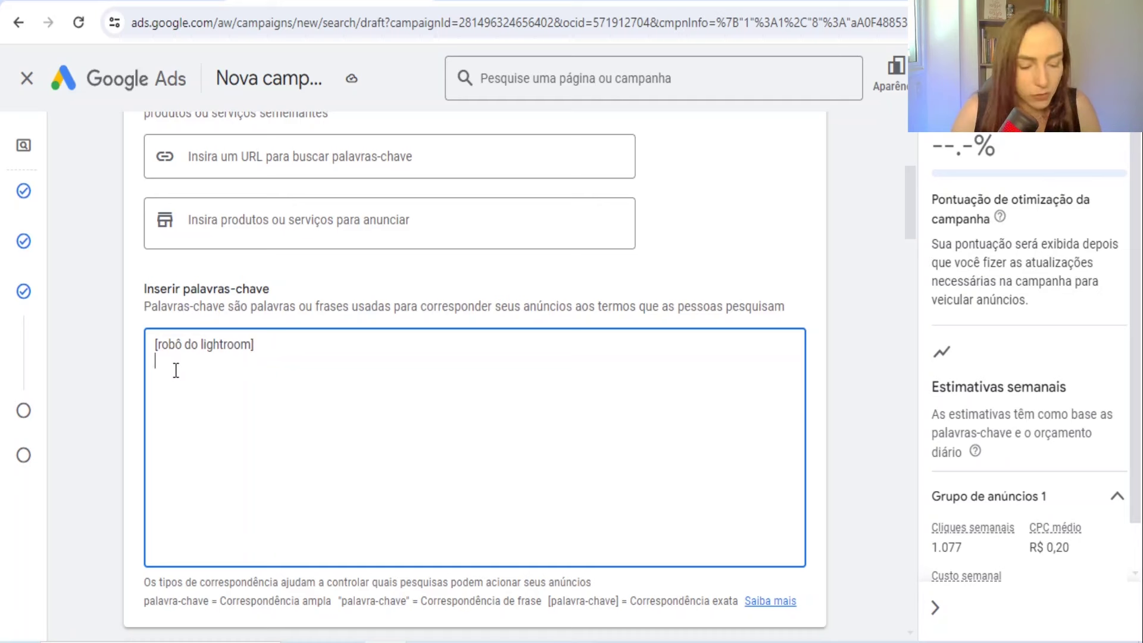
{"action": "type", "text": "[robô do lightroom]"}
{"action": "type", "text": "curso"}
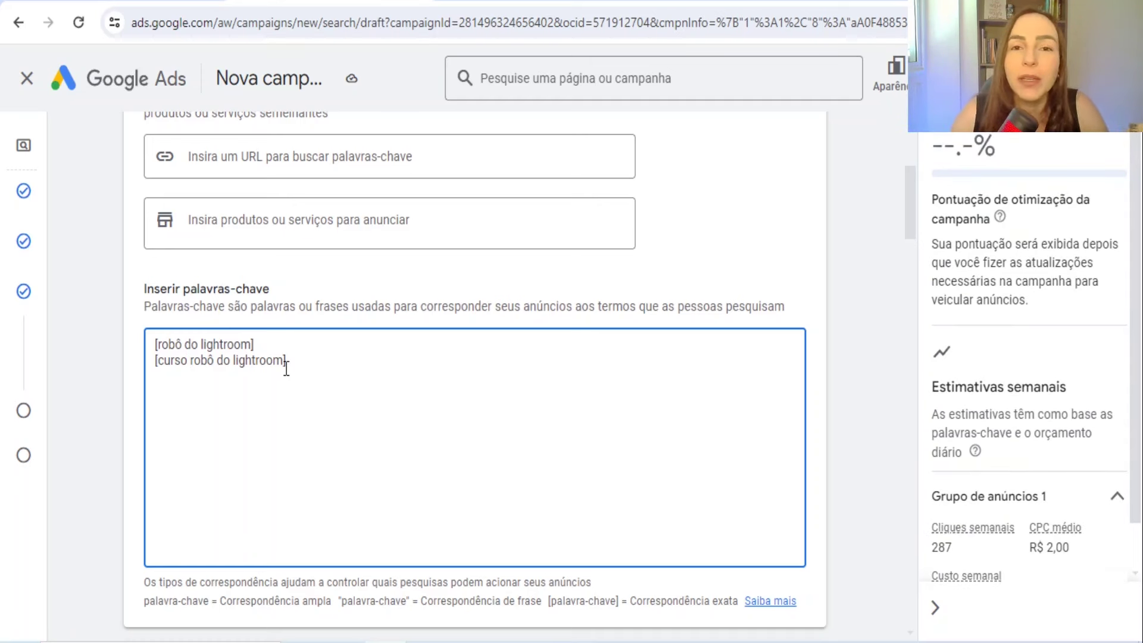
{"action": "type", "text": "[robô do lightroom curso]"}
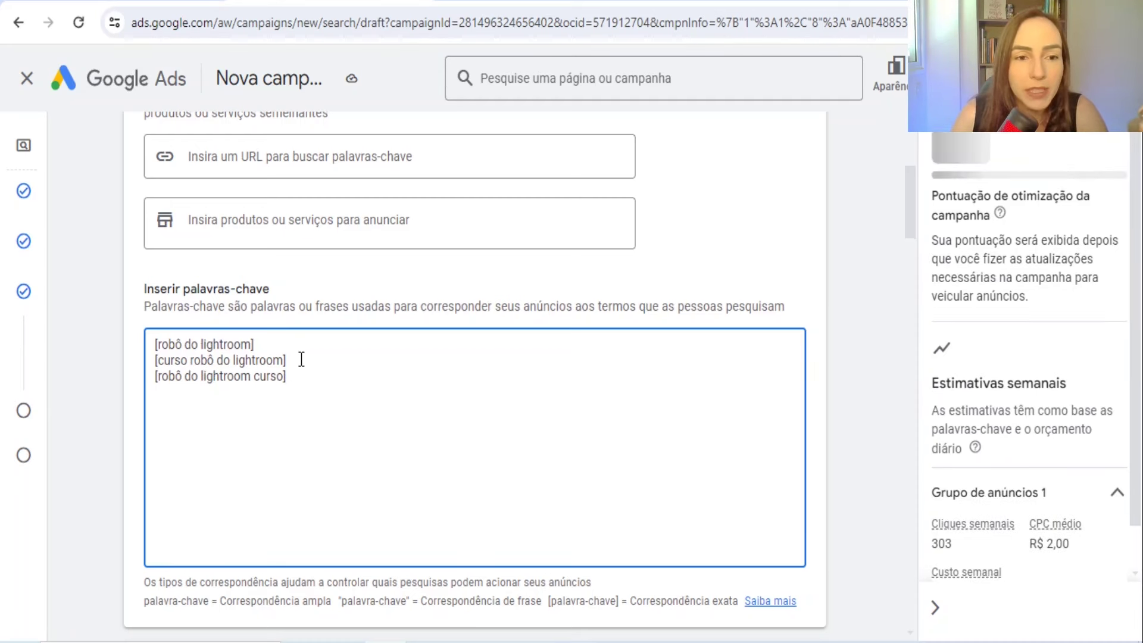
Examine the ad's final URL, display path and title fields, and compare its desktop and mobile previews
{"action": "scroll", "coordinate": [289, 335], "scroll_direction": "down", "scroll_amount": 3}
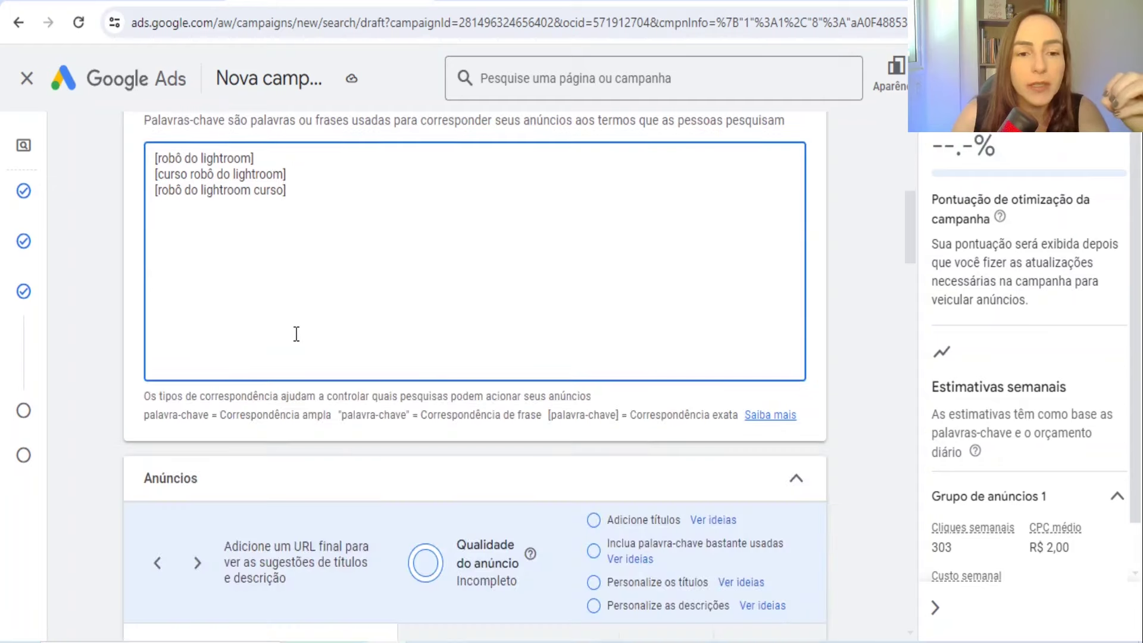
{"action": "scroll", "coordinate": [302, 218], "scroll_direction": "up", "scroll_amount": 2}
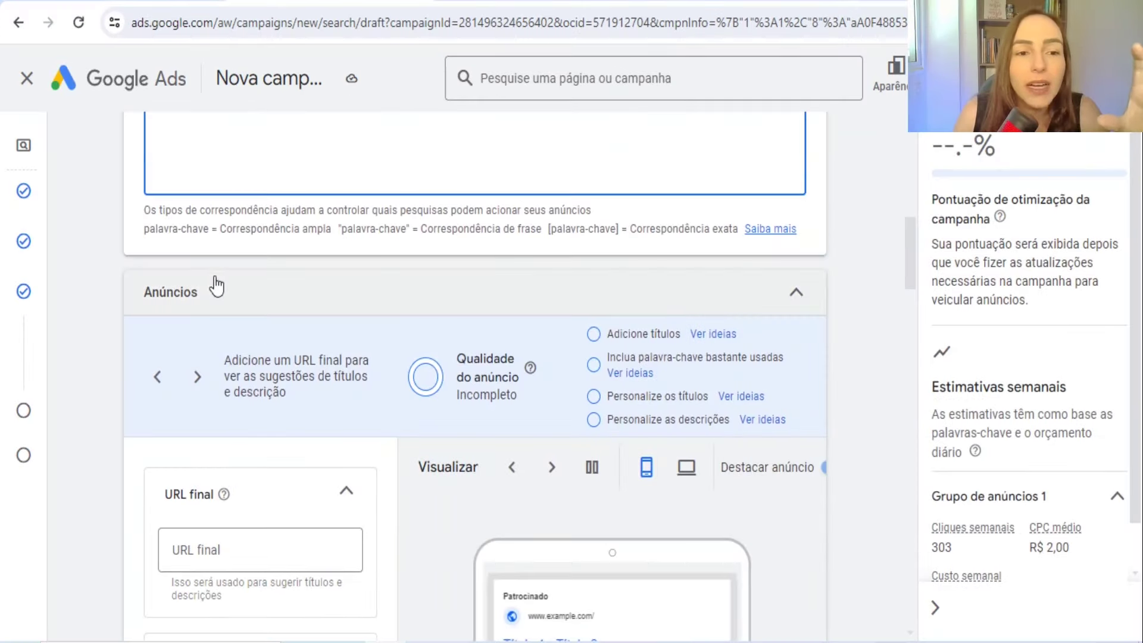
{"action": "scroll", "coordinate": [203, 268], "scroll_direction": "down", "scroll_amount": 2}
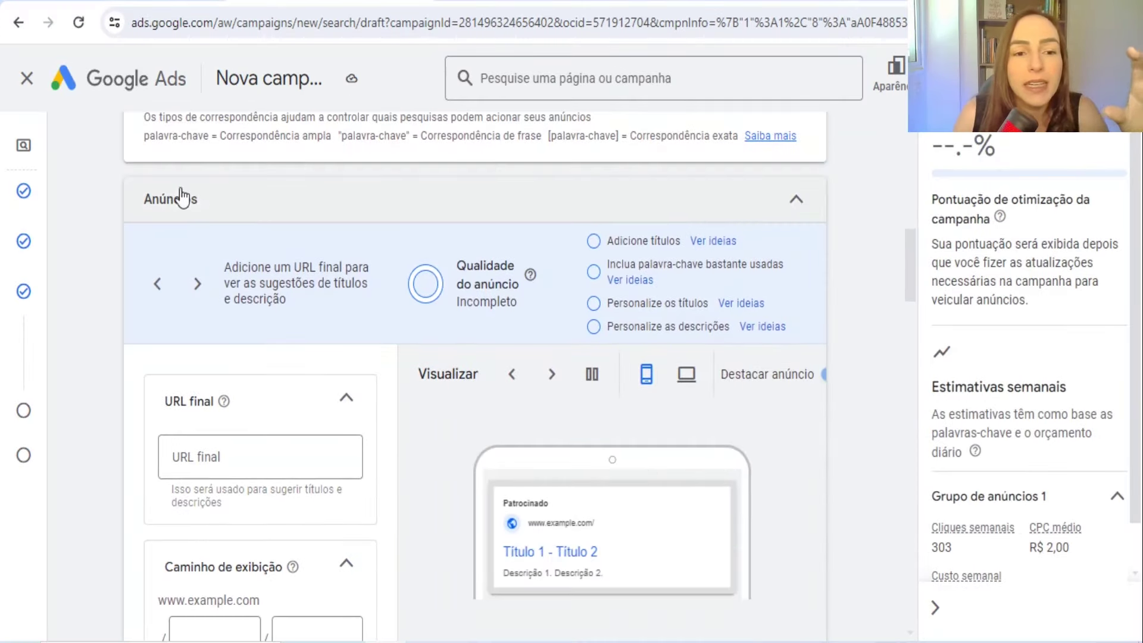
{"action": "scroll", "coordinate": [190, 196], "scroll_direction": "down", "scroll_amount": 2}
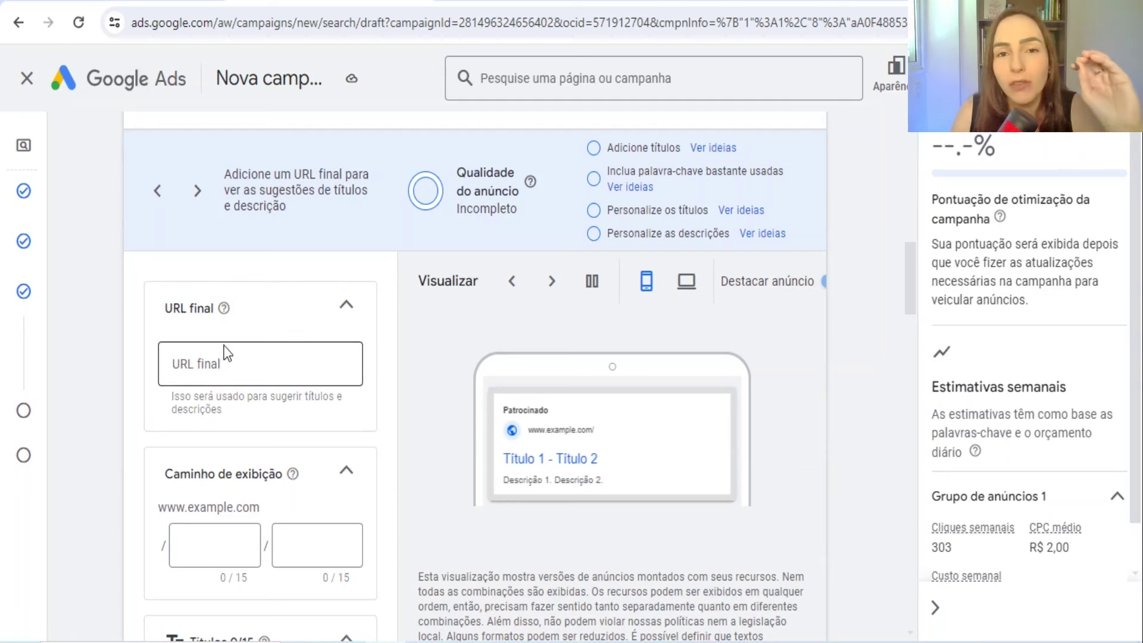
{"action": "scroll", "coordinate": [224, 352], "scroll_direction": "down", "scroll_amount": 2}
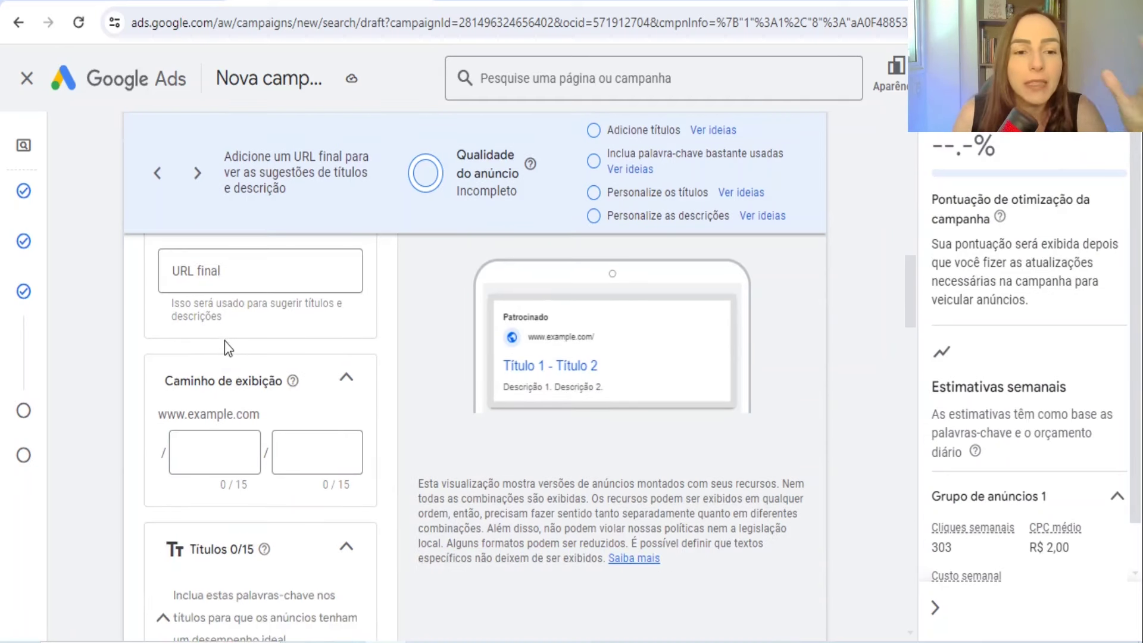
{"action": "scroll", "coordinate": [235, 399], "scroll_direction": "down", "scroll_amount": 2}
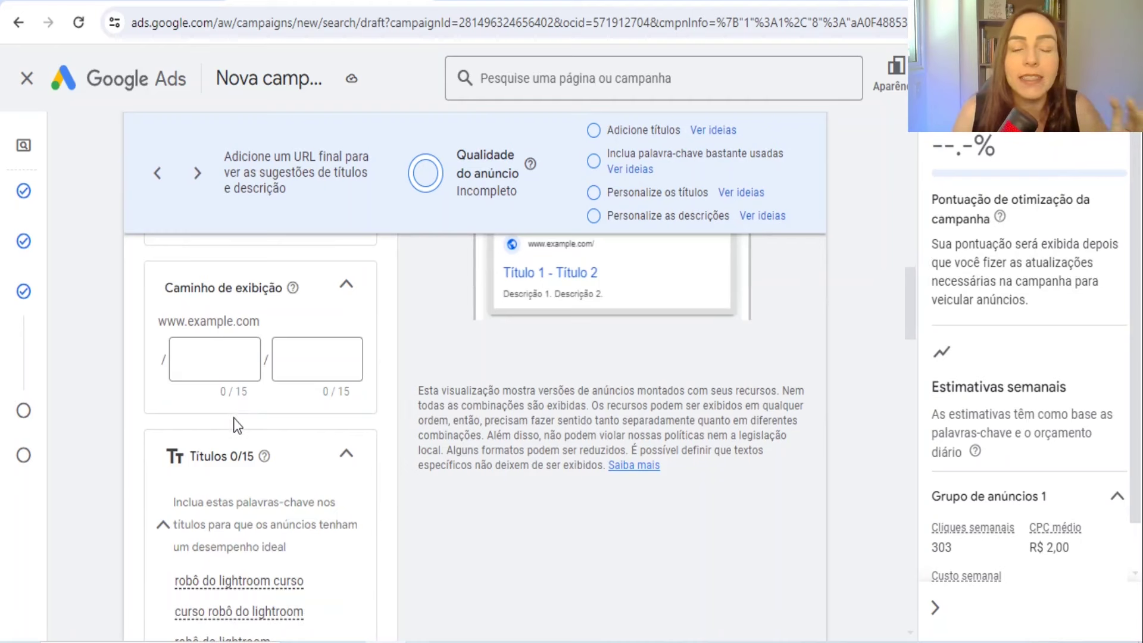
{"action": "scroll", "coordinate": [433, 373], "scroll_direction": "up", "scroll_amount": 4}
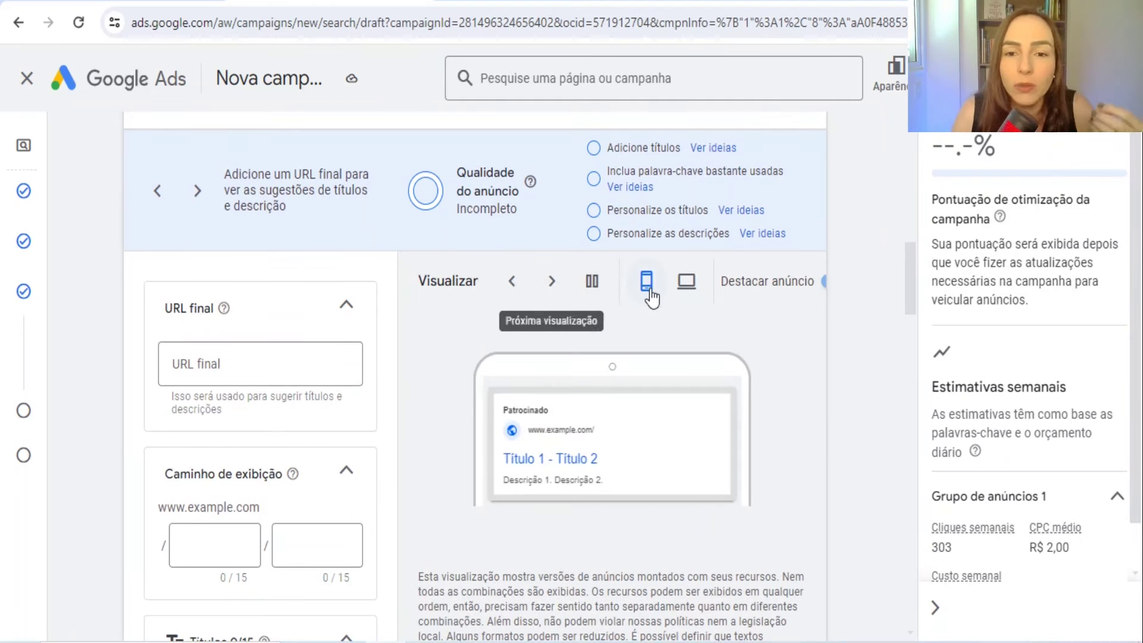
{"action": "left_click", "coordinate": [688, 287]}
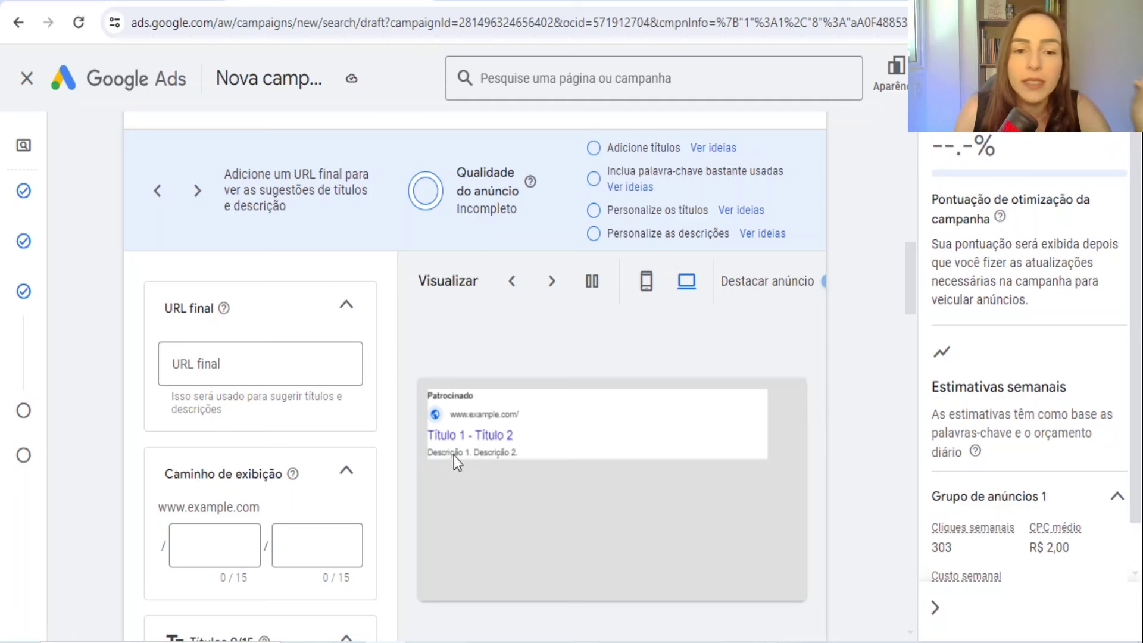
{"action": "left_click", "coordinate": [646, 281]}
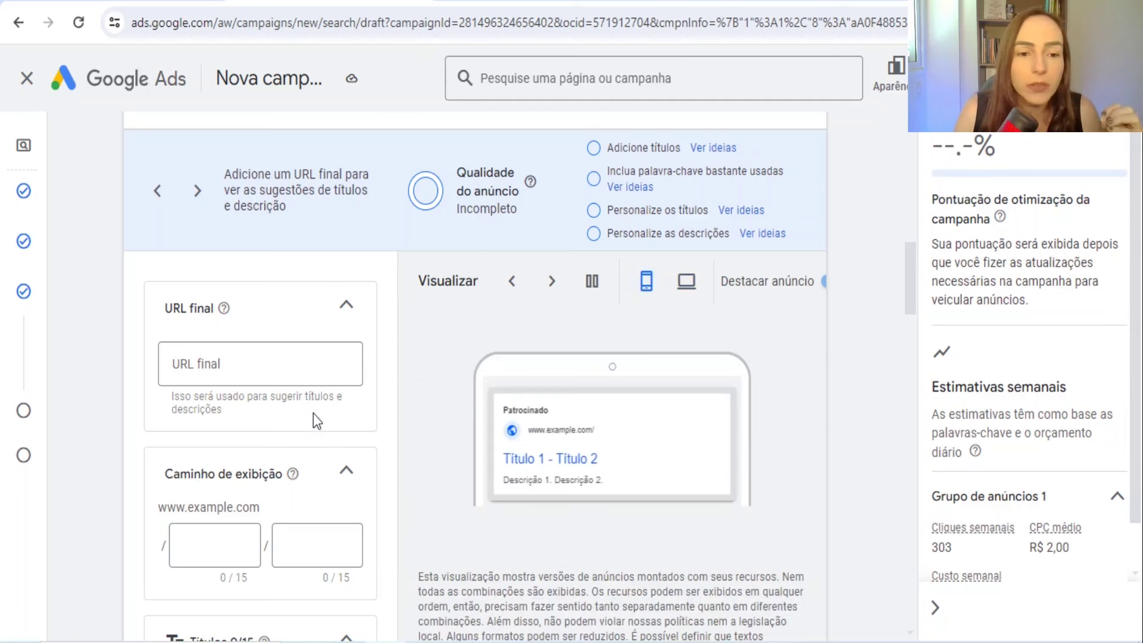
Set the ad's display path to "promoção" in the first part and "inscreva-se" in the second
{"action": "scroll", "coordinate": [314, 414], "scroll_direction": "down", "scroll_amount": 3}
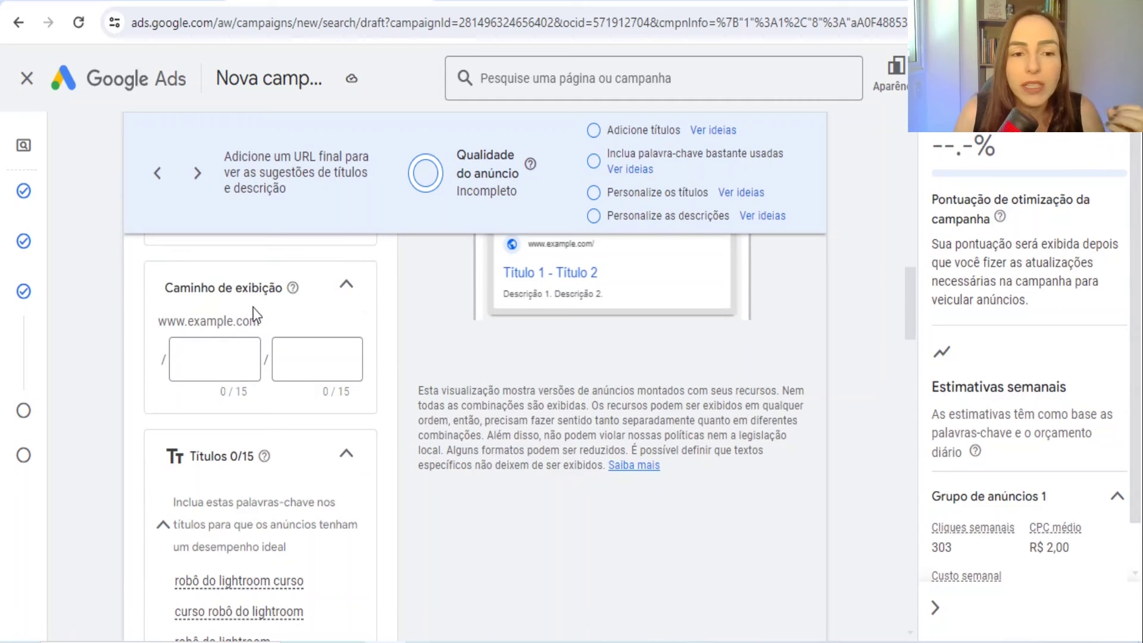
{"action": "scroll", "coordinate": [581, 280], "scroll_direction": "up", "scroll_amount": 2}
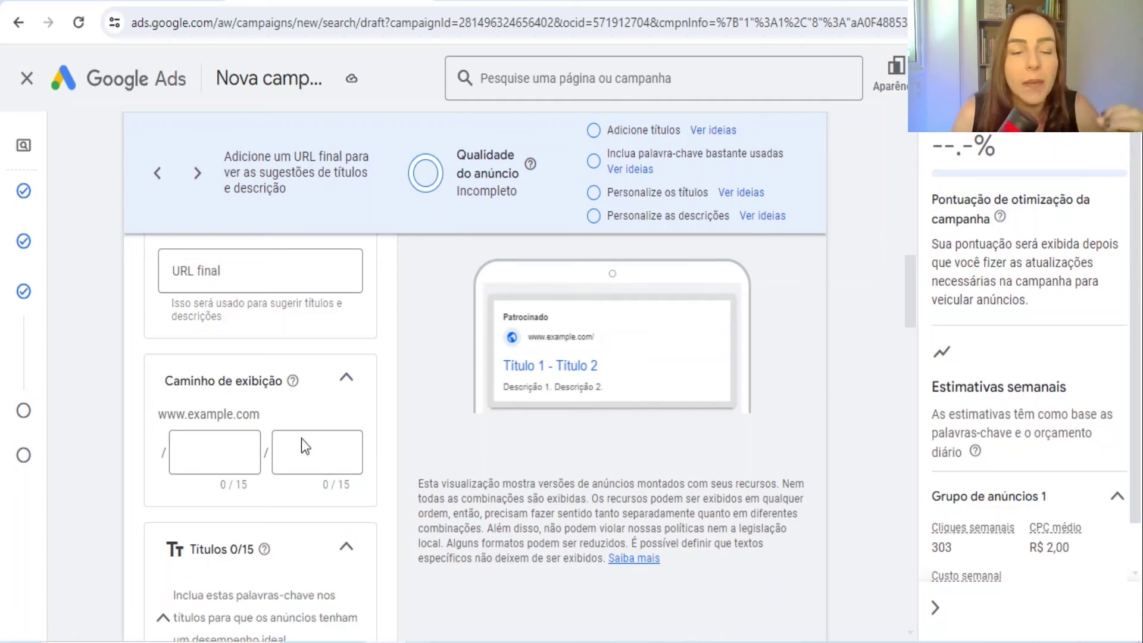
{"action": "left_click", "coordinate": [214, 459]}
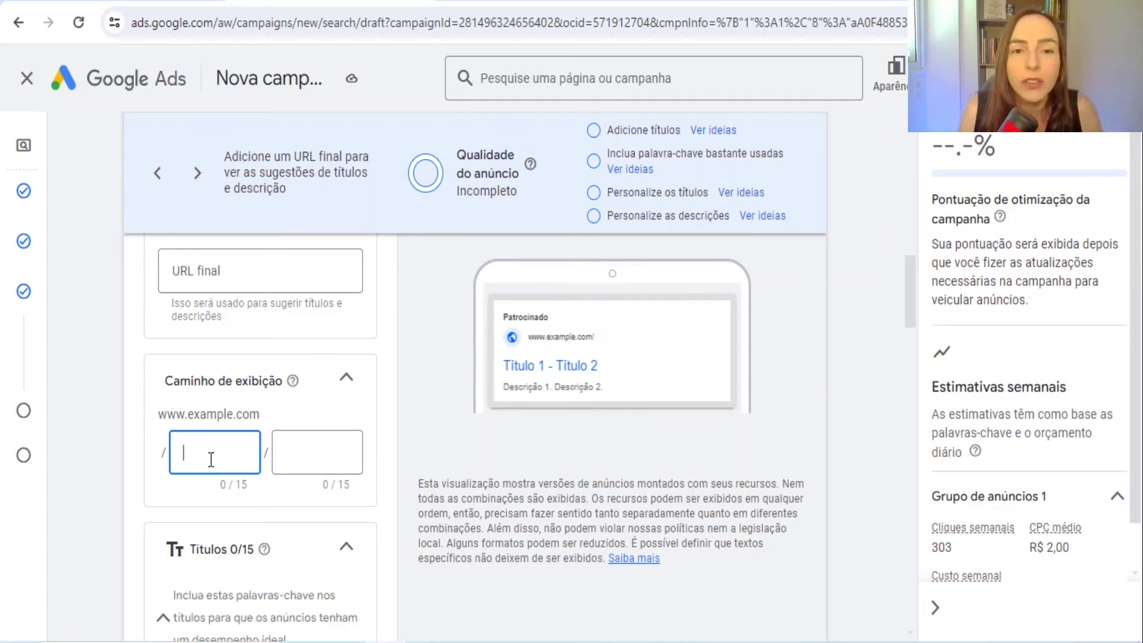
{"action": "type", "text": "promoção"}
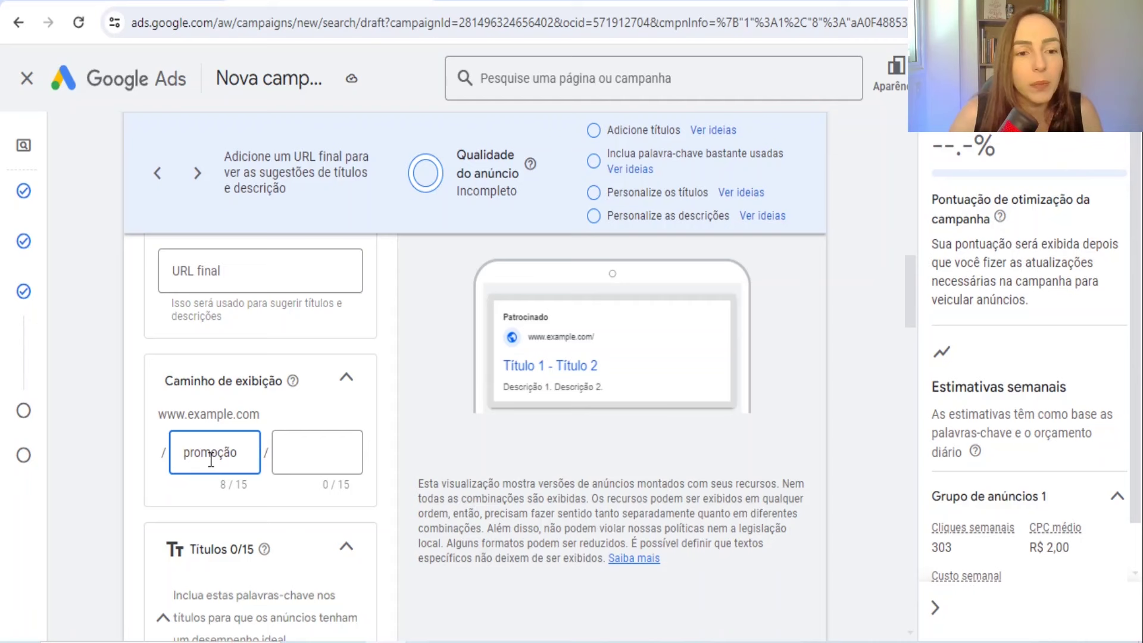
{"action": "left_click", "coordinate": [288, 456]}
{"action": "type", "text": "inscreva-se"}
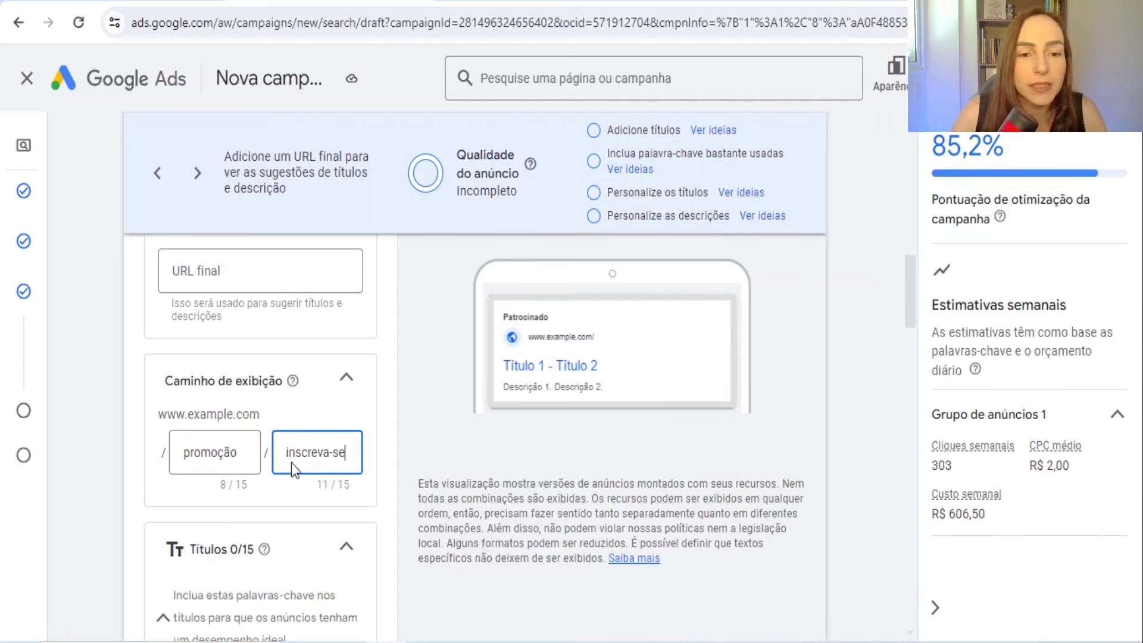
Review the ad title fields, switch to the Kiwify marketplace and open the sales page of the Robô do Lightroom product
{"action": "scroll", "coordinate": [252, 274], "scroll_direction": "down", "scroll_amount": 4}
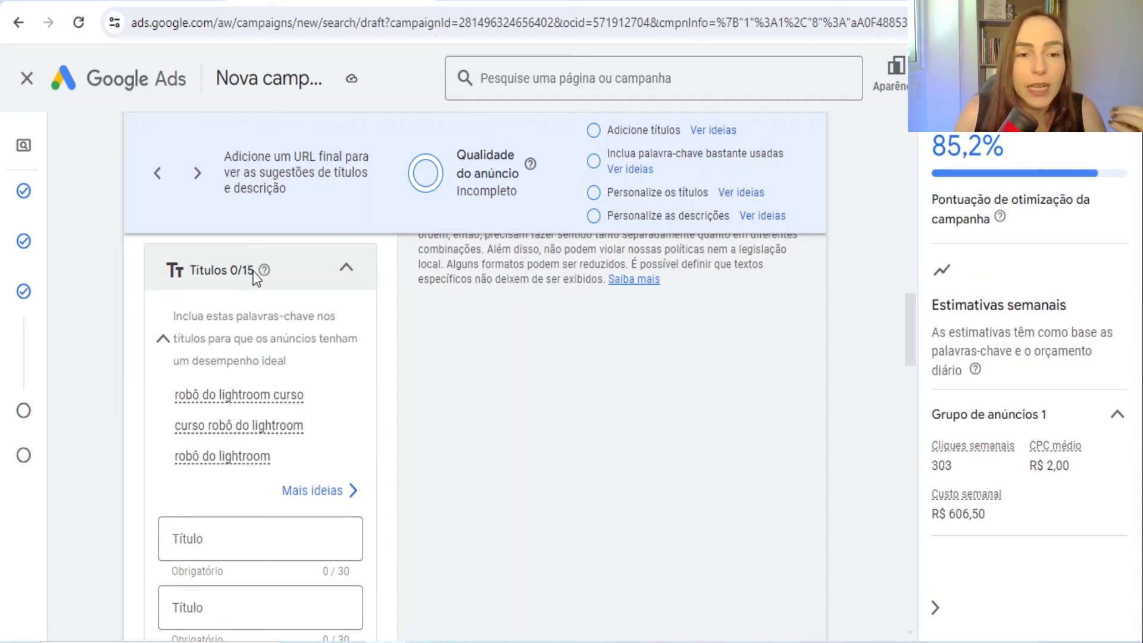
{"action": "scroll", "coordinate": [253, 270], "scroll_direction": "down", "scroll_amount": 1}
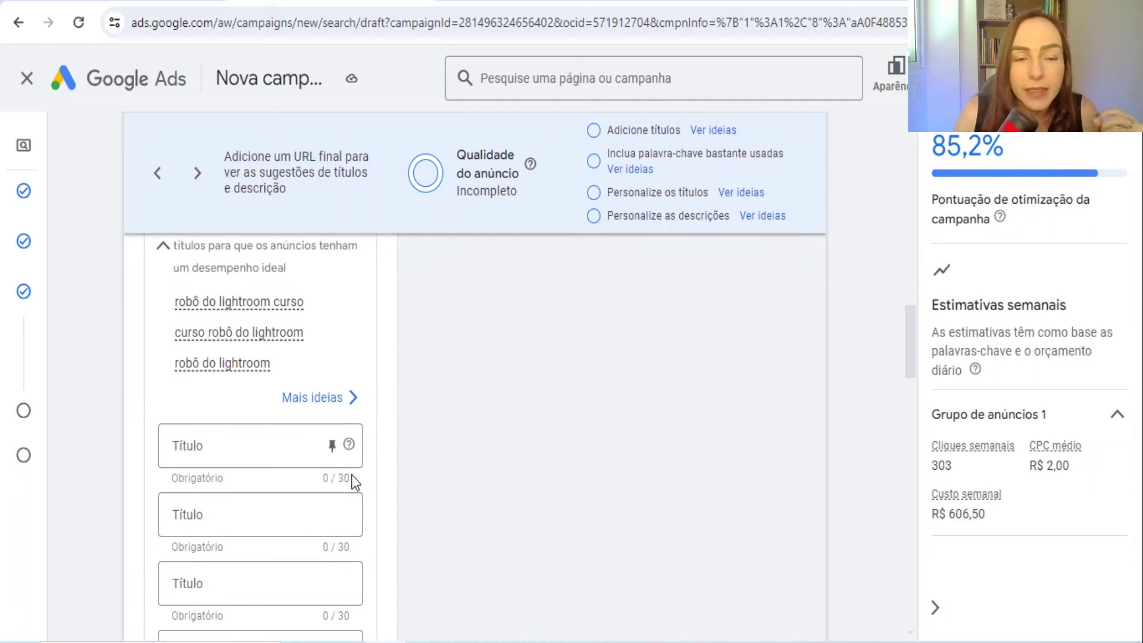
{"action": "scroll", "coordinate": [350, 477], "scroll_direction": "down", "scroll_amount": 1}
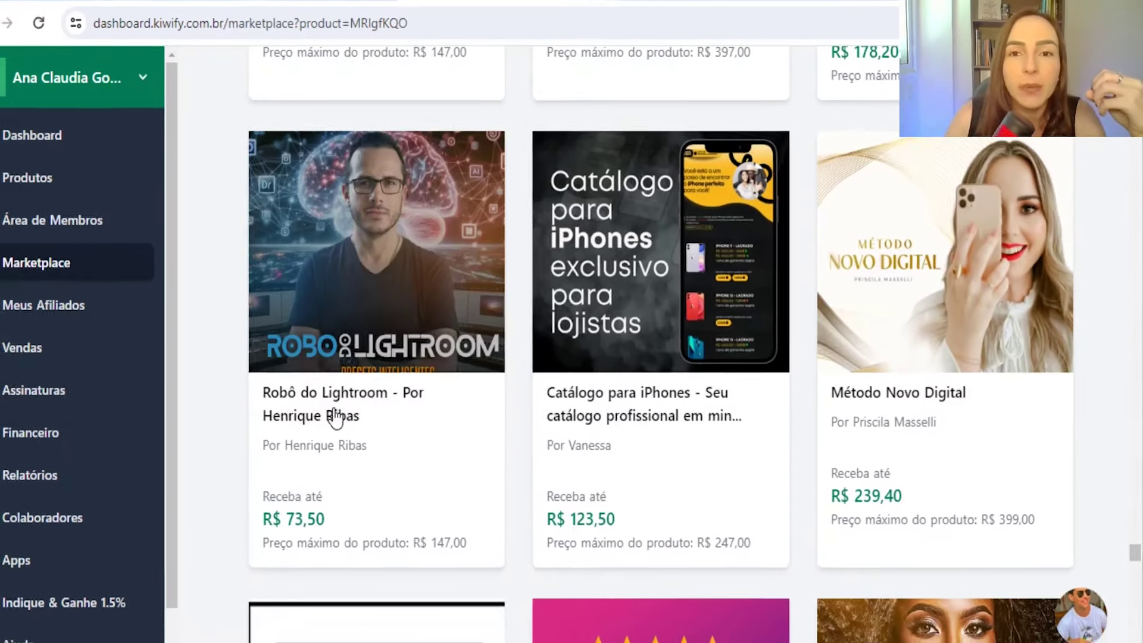
{"action": "left_click", "coordinate": [307, 428]}
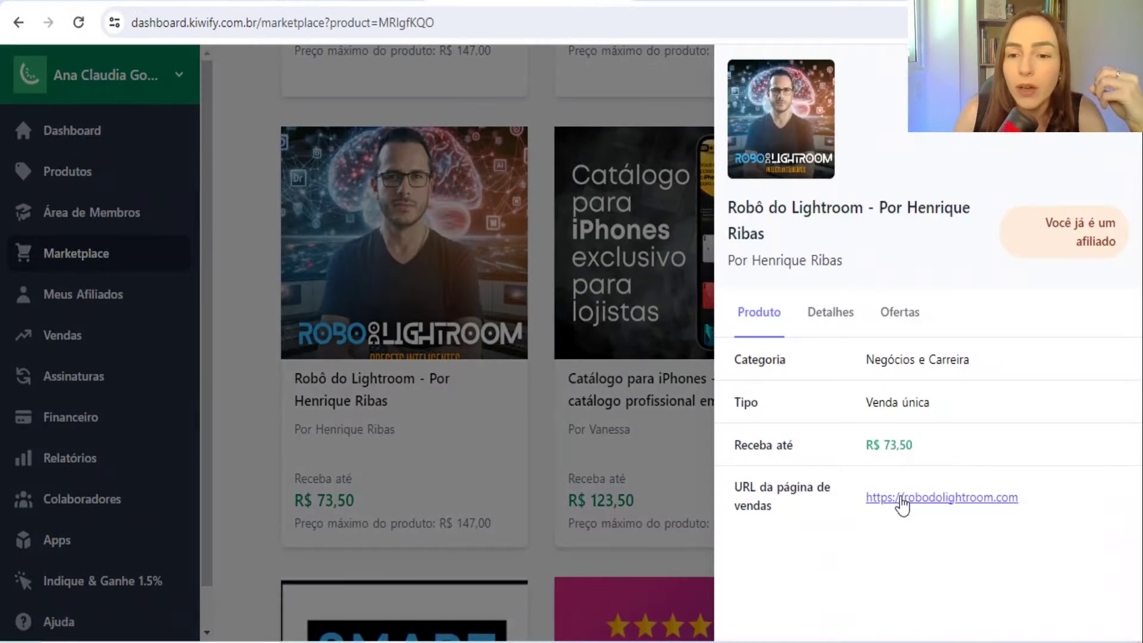
{"action": "left_click", "coordinate": [904, 500]}
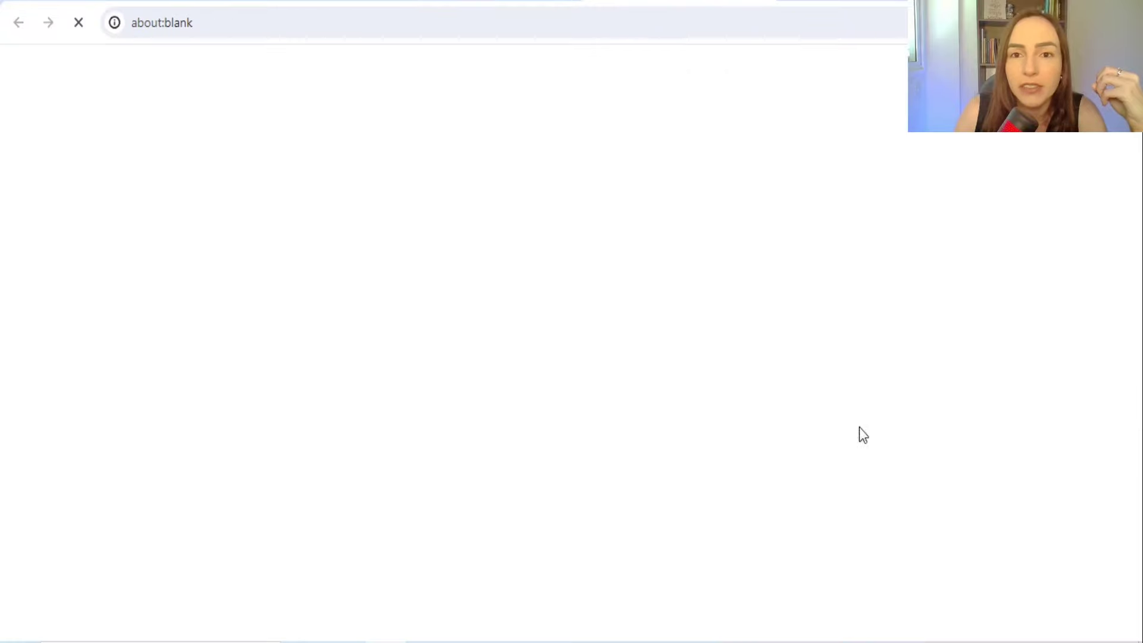
Examine the Robô do Lightroom sales page for its offer and bonuses, then select the six prepared ad titles in the text notes
{"action": "scroll", "coordinate": [465, 244], "scroll_direction": "down", "scroll_amount": 2}
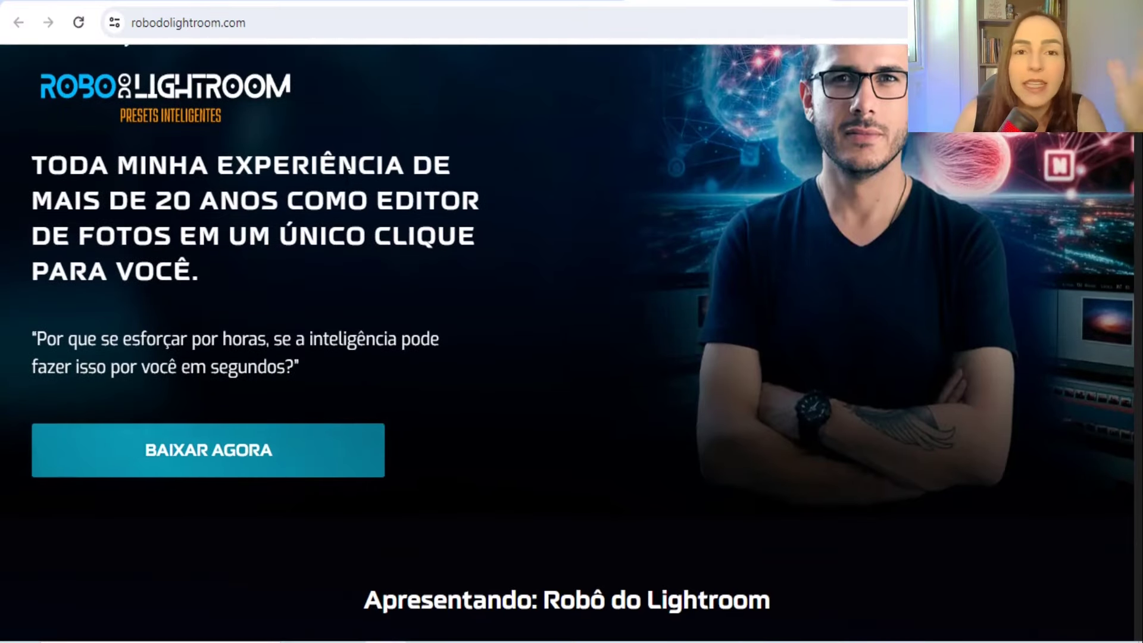
{"action": "scroll", "coordinate": [426, 205], "scroll_direction": "down", "scroll_amount": 5}
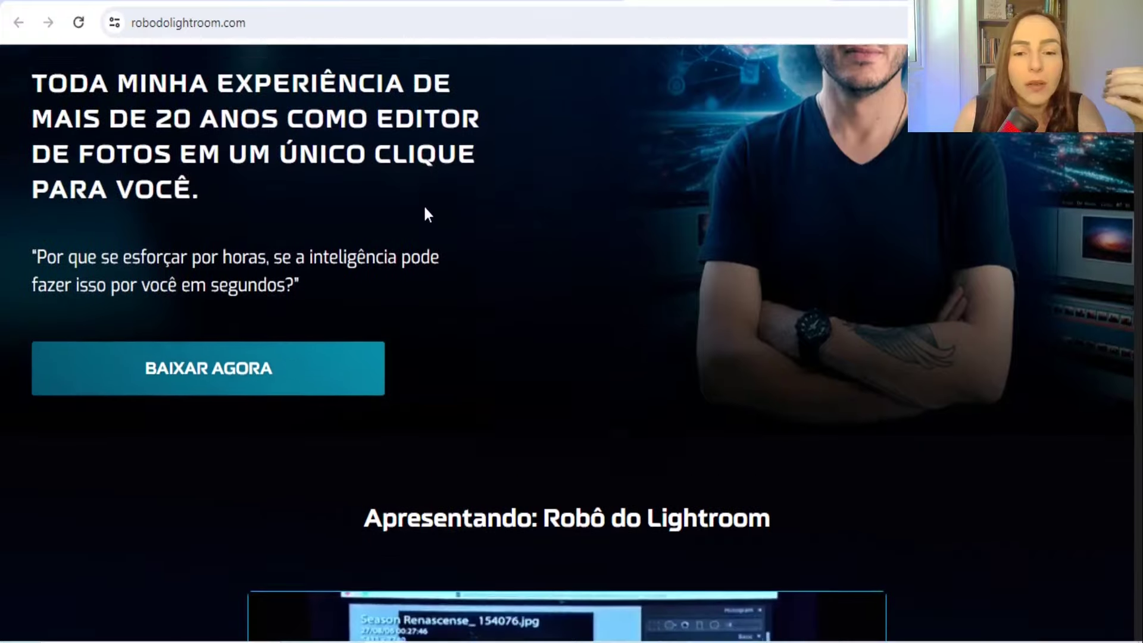
{"action": "scroll", "coordinate": [433, 202], "scroll_direction": "down", "scroll_amount": 15}
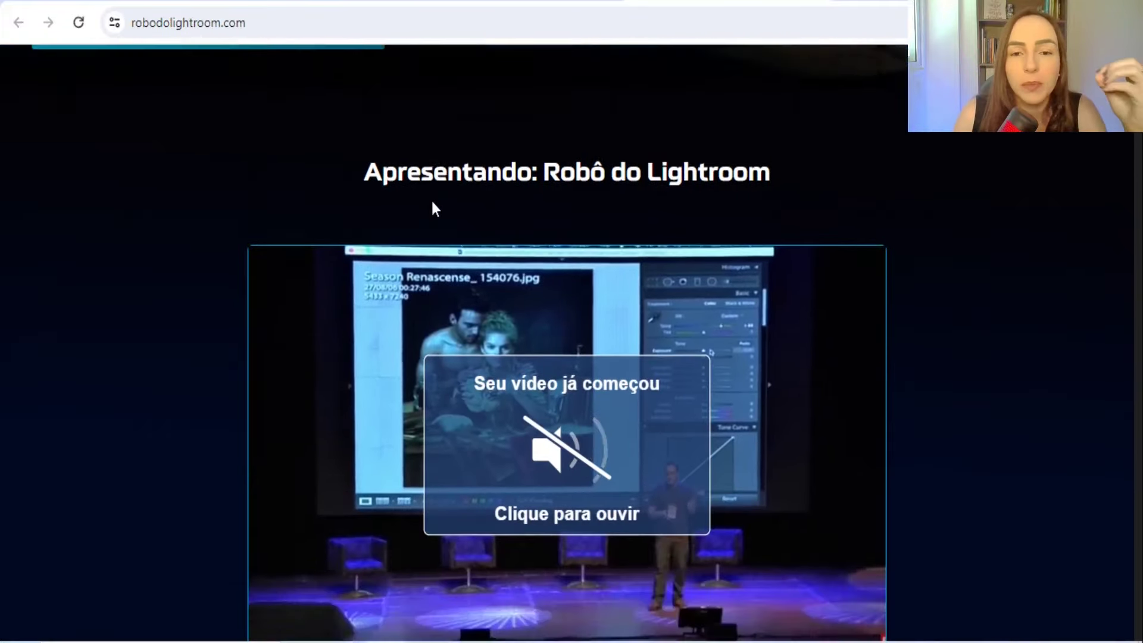
{"action": "scroll", "coordinate": [430, 205], "scroll_direction": "down", "scroll_amount": 3}
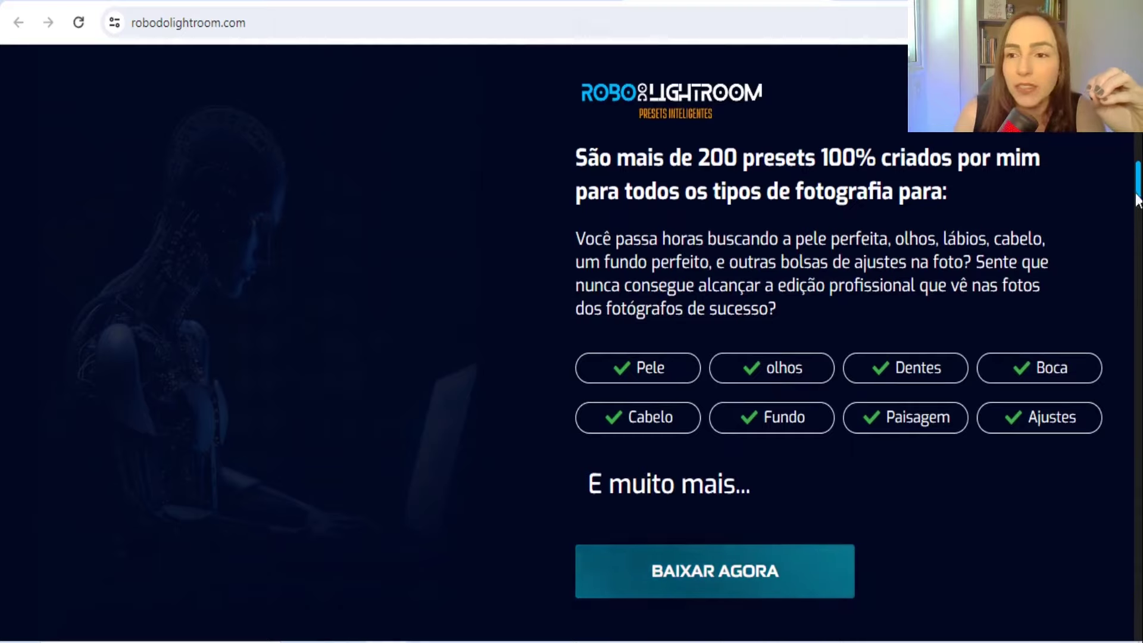
{"action": "left_click_drag", "start_coordinate": [1138, 182], "coordinate": [1128, 377]}
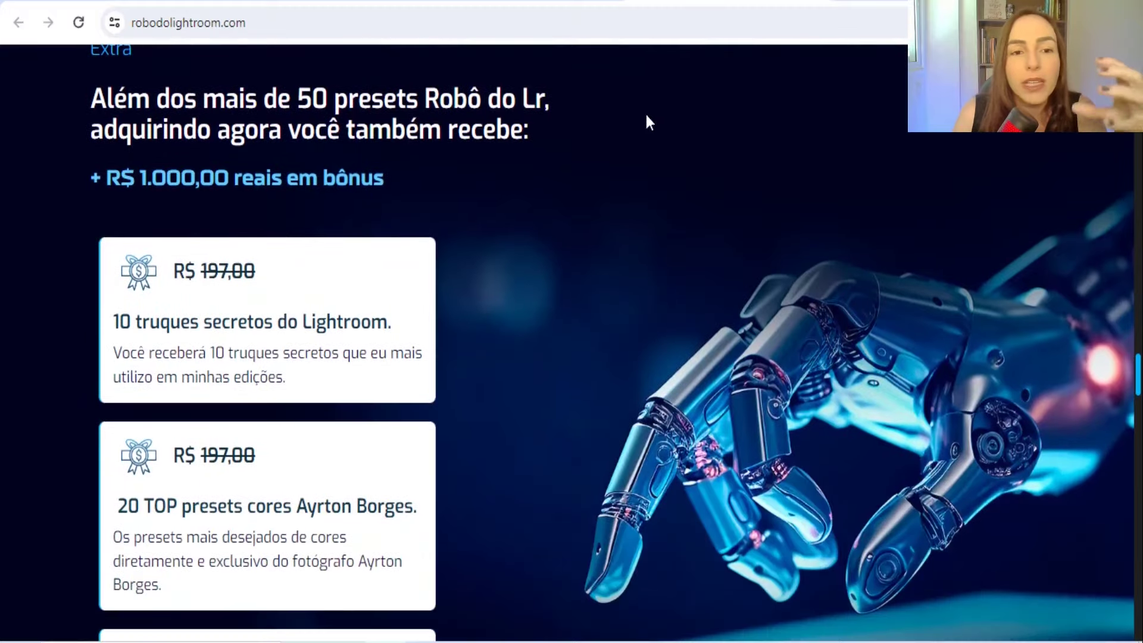
{"action": "scroll", "coordinate": [571, 339], "scroll_direction": "down", "scroll_amount": 2}
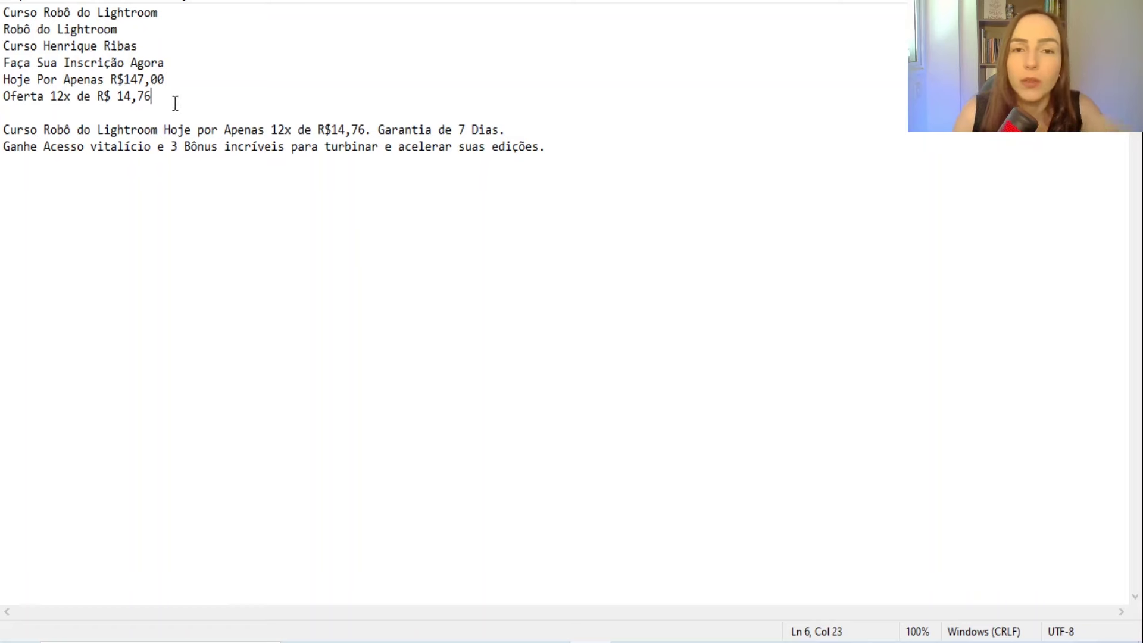
{"action": "key", "text": "alt+Tab"}
{"action": "left_click_drag", "start_coordinate": [153, 96], "coordinate": [5, 11]}
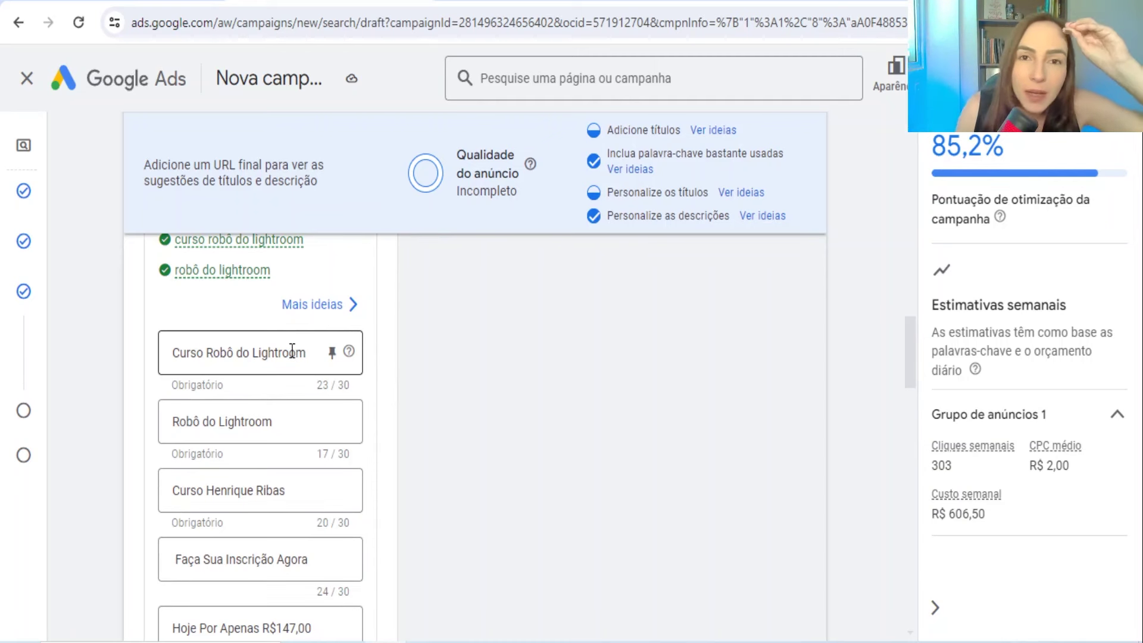
Pin the title "Curso Robô do Lightroom" to position 1 and cycle through the ad's mobile preview combinations
{"action": "left_click", "coordinate": [334, 354]}
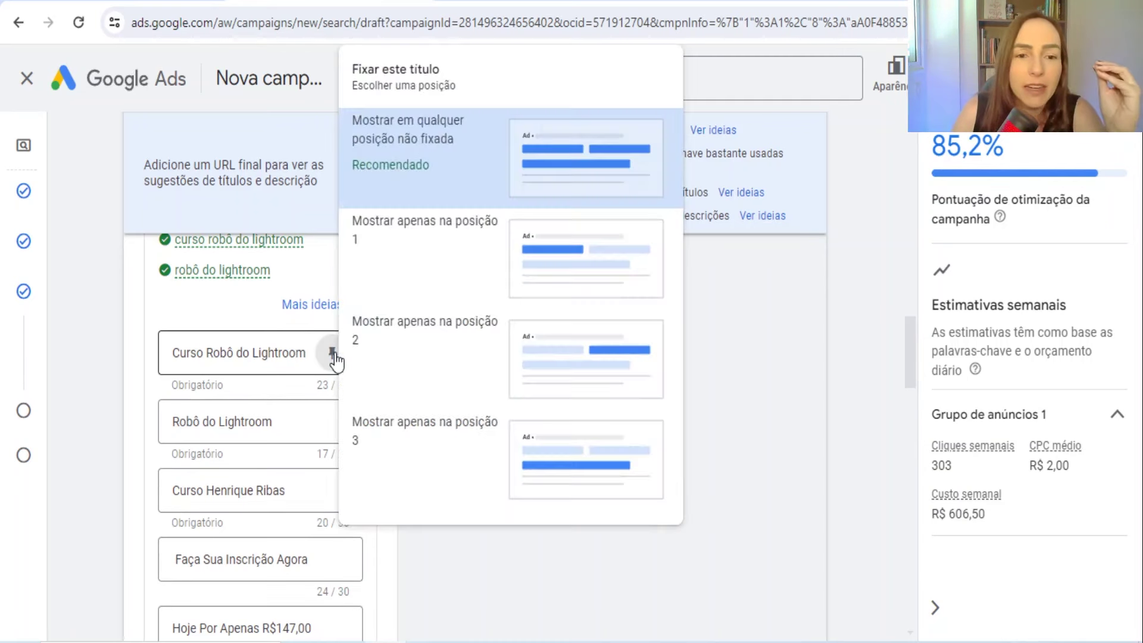
{"action": "left_click", "coordinate": [380, 254]}
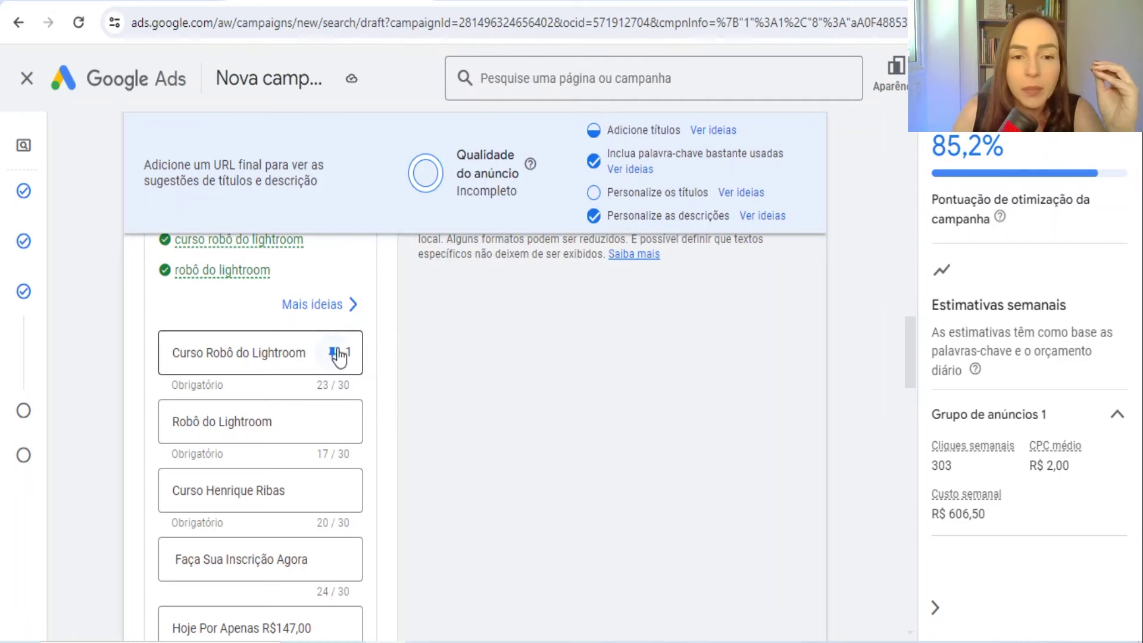
{"action": "scroll", "coordinate": [531, 362], "scroll_direction": "up", "scroll_amount": 8}
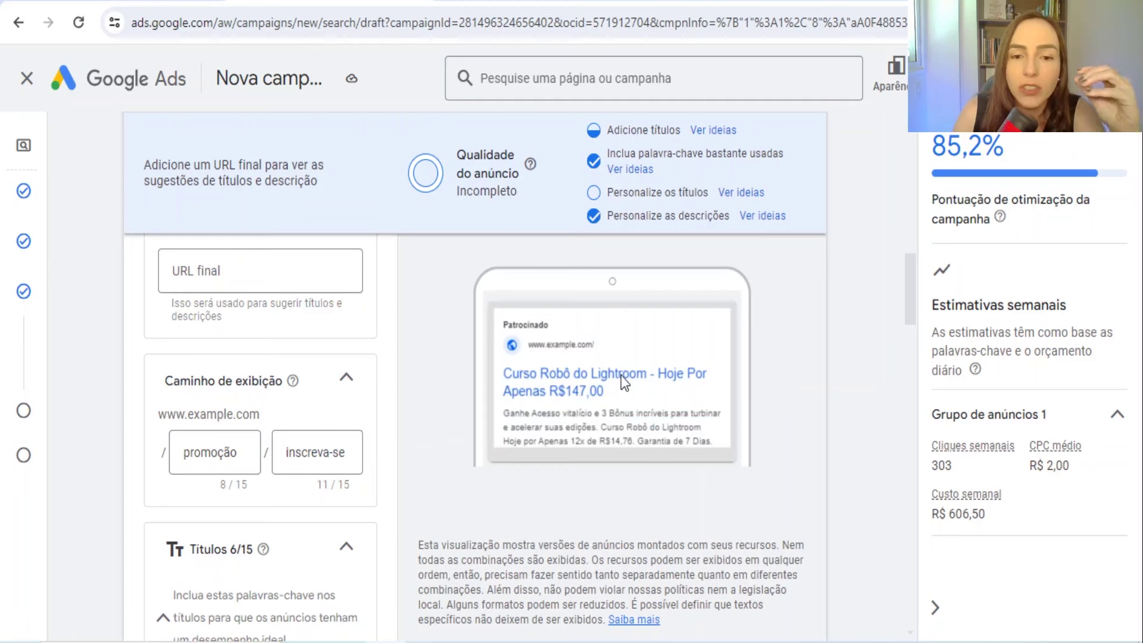
{"action": "scroll", "coordinate": [524, 406], "scroll_direction": "down", "scroll_amount": 6}
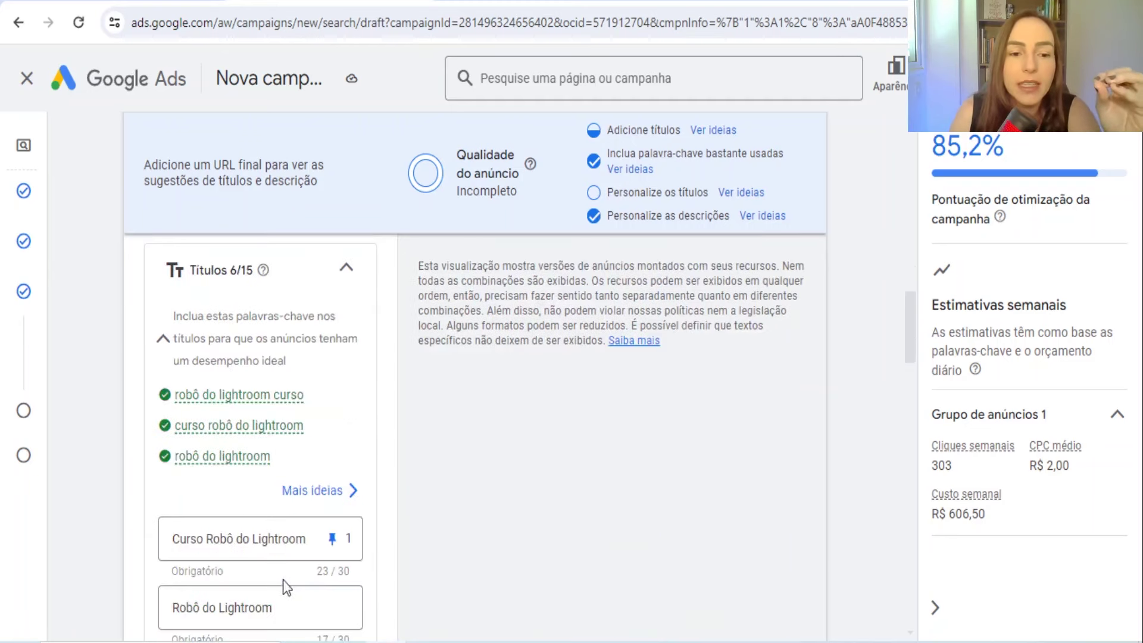
{"action": "scroll", "coordinate": [353, 452], "scroll_direction": "up", "scroll_amount": 6}
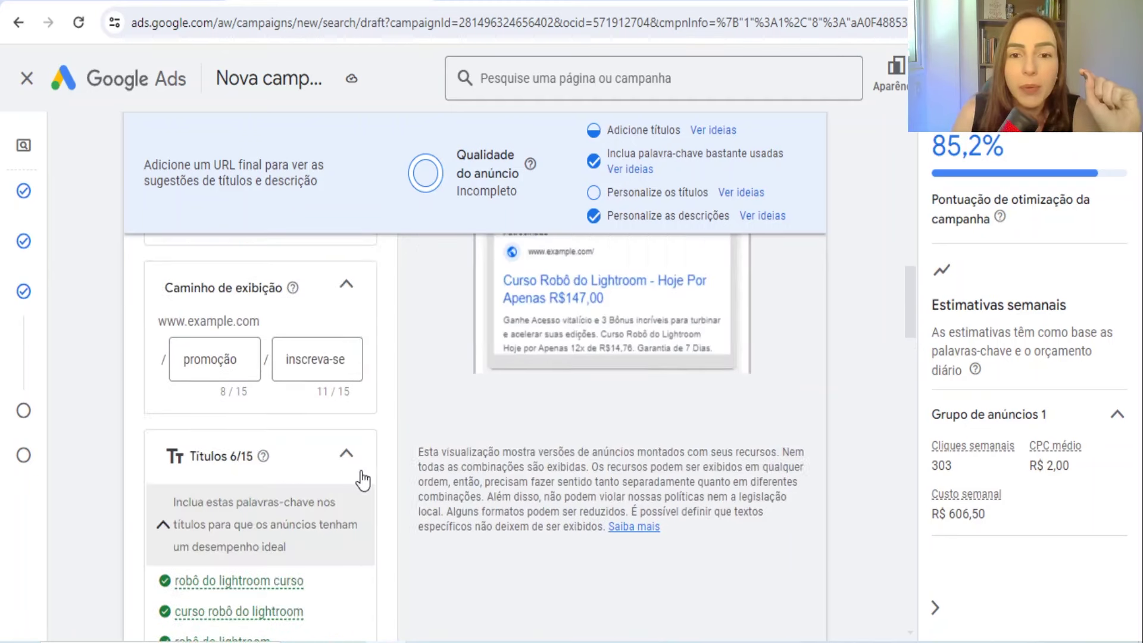
{"action": "scroll", "coordinate": [595, 381], "scroll_direction": "up", "scroll_amount": 3}
{"action": "scroll", "coordinate": [596, 369], "scroll_direction": "down", "scroll_amount": 2}
{"action": "left_click", "coordinate": [552, 281]}
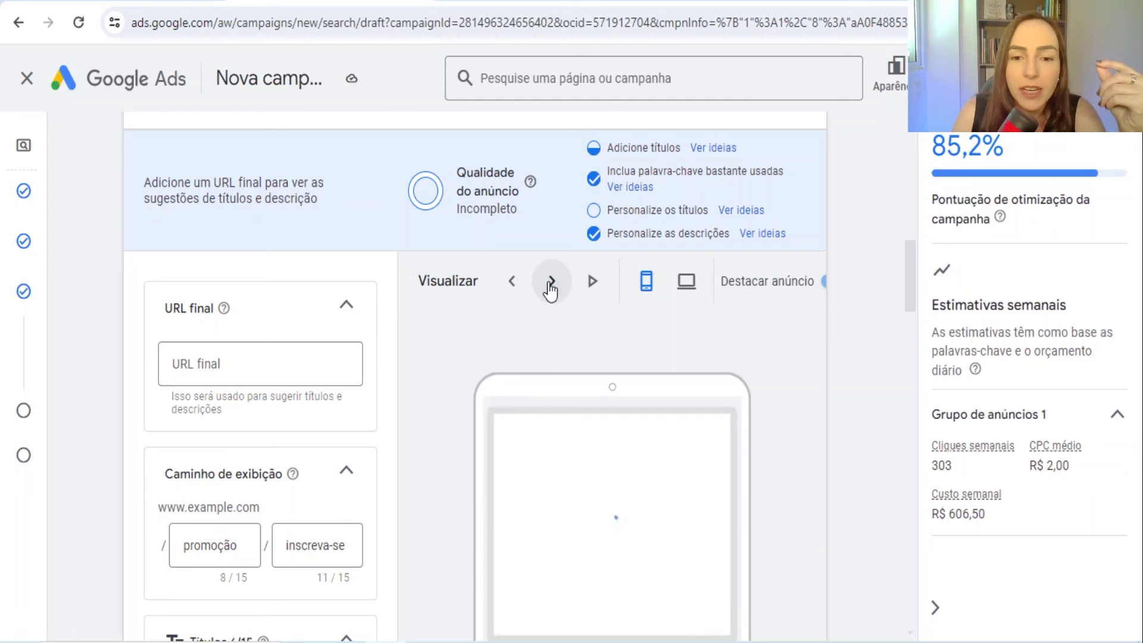
{"action": "left_click", "coordinate": [550, 281]}
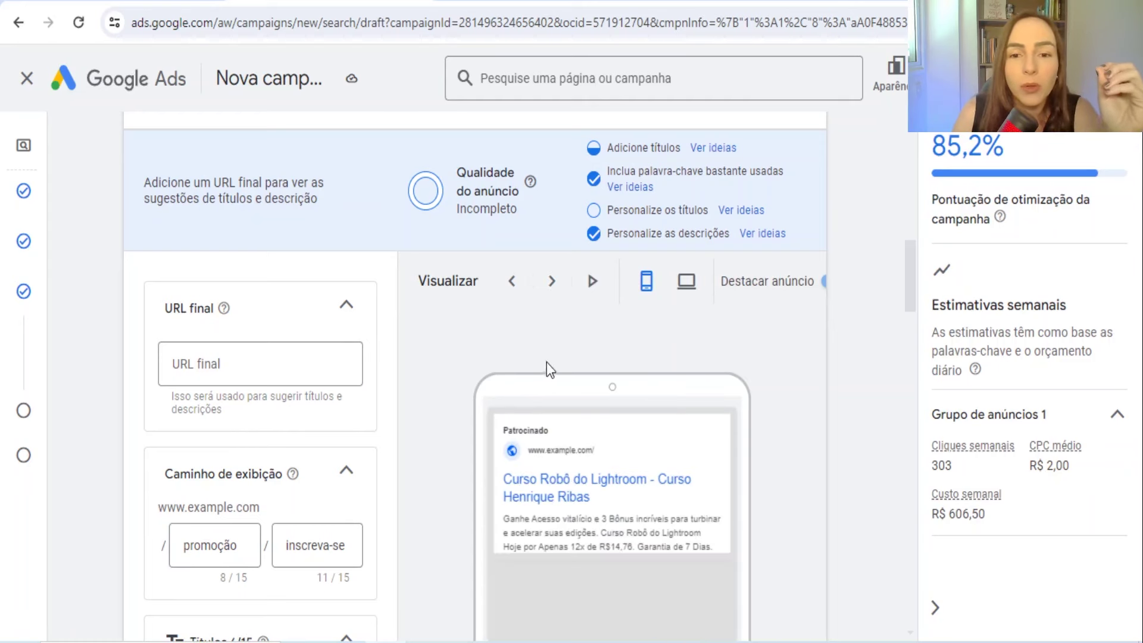
Review the remaining ad titles and both descriptions, highlighting the installment price, guarantee and bonus wording
{"action": "scroll", "coordinate": [538, 315], "scroll_direction": "down", "scroll_amount": 10}
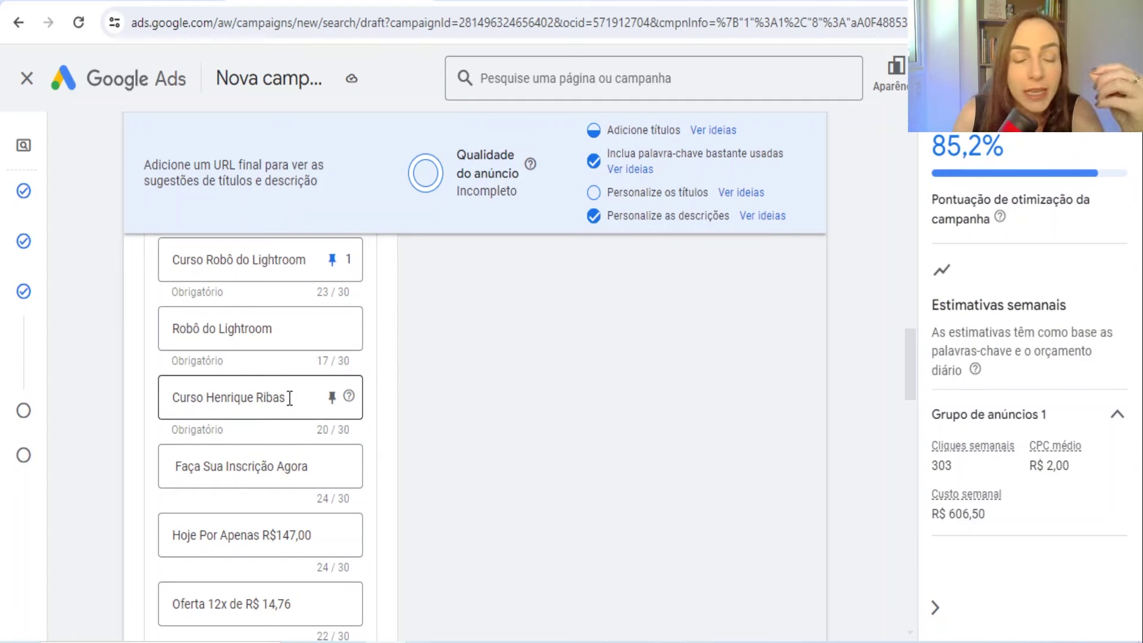
{"action": "scroll", "coordinate": [284, 396], "scroll_direction": "down", "scroll_amount": 2}
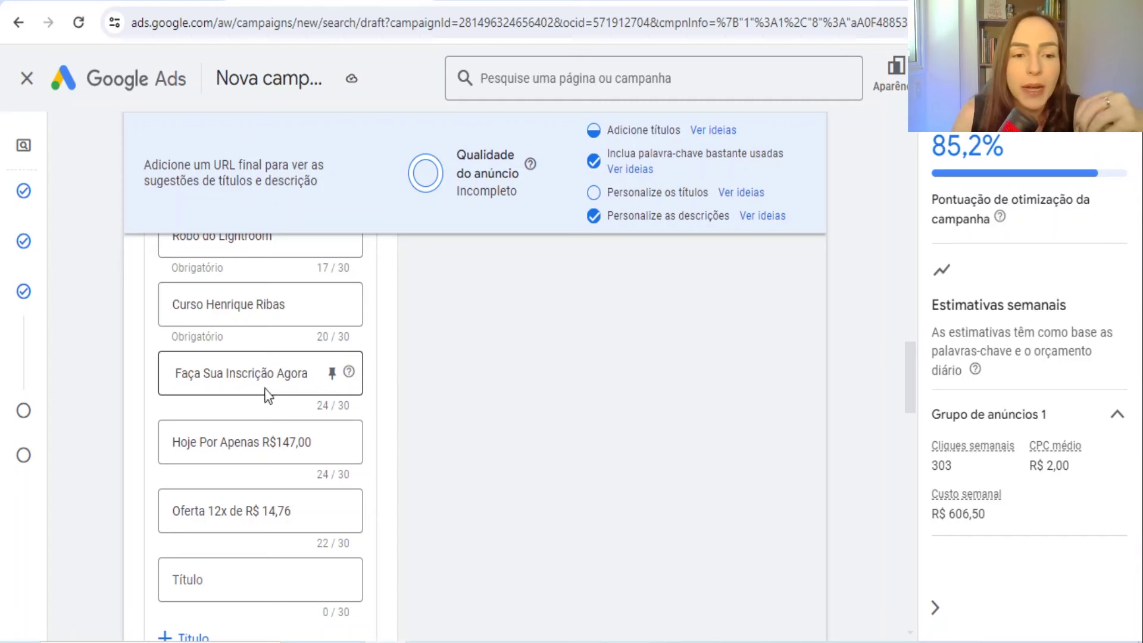
{"action": "scroll", "coordinate": [273, 349], "scroll_direction": "down", "scroll_amount": 2}
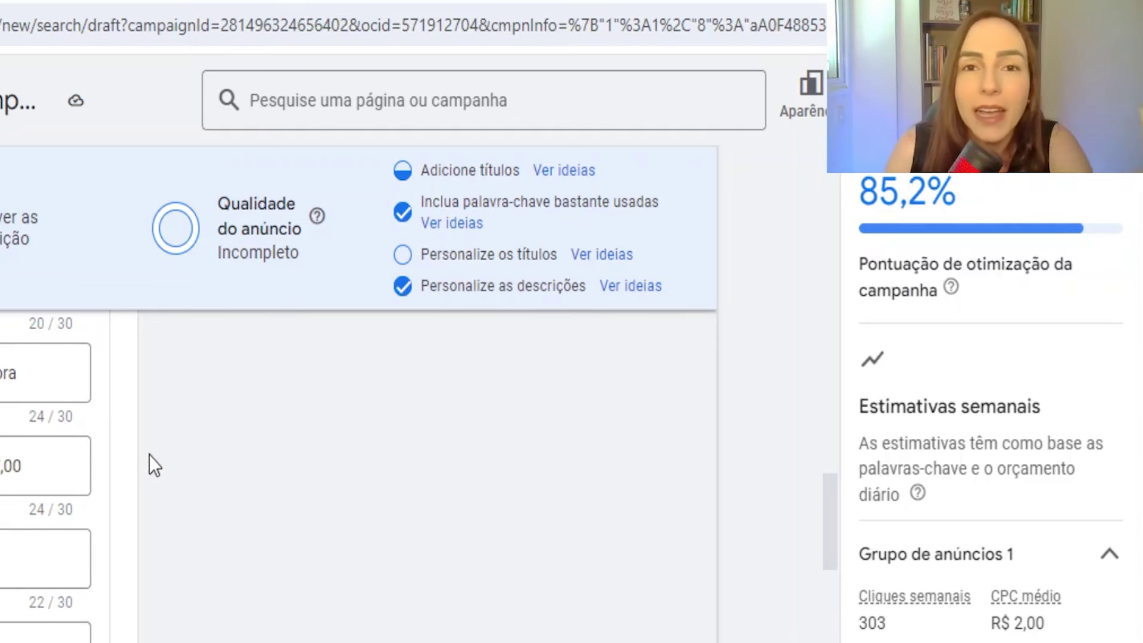
{"action": "scroll", "coordinate": [136, 468], "scroll_direction": "down", "scroll_amount": 1}
{"action": "scroll", "coordinate": [135, 470], "scroll_direction": "down", "scroll_amount": 2}
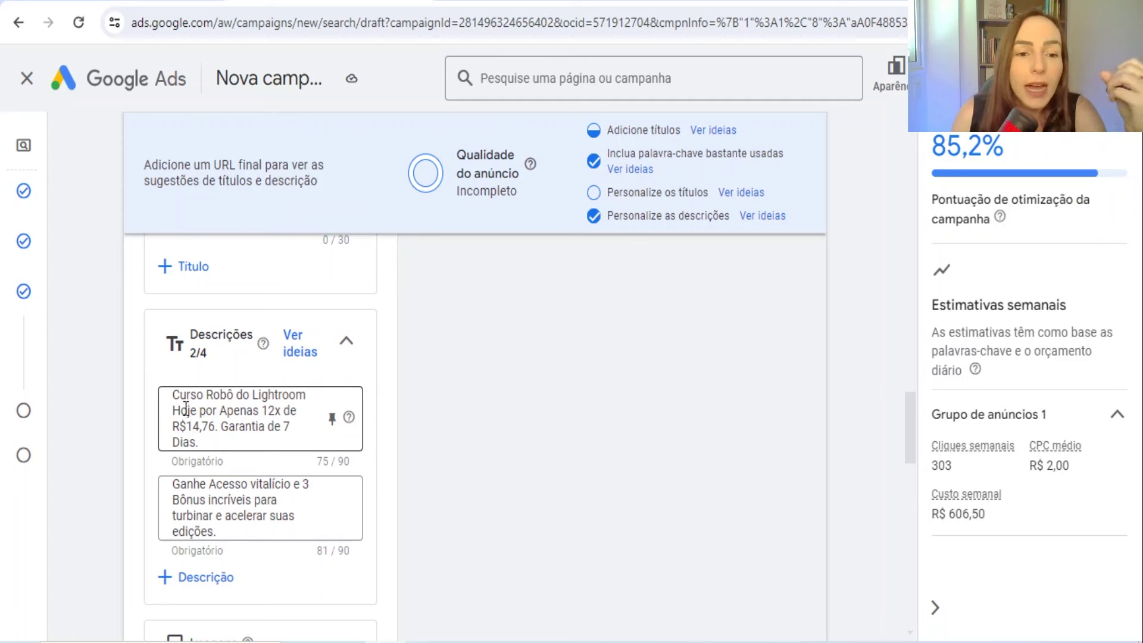
{"action": "left_click_drag", "start_coordinate": [186, 410], "coordinate": [217, 424]}
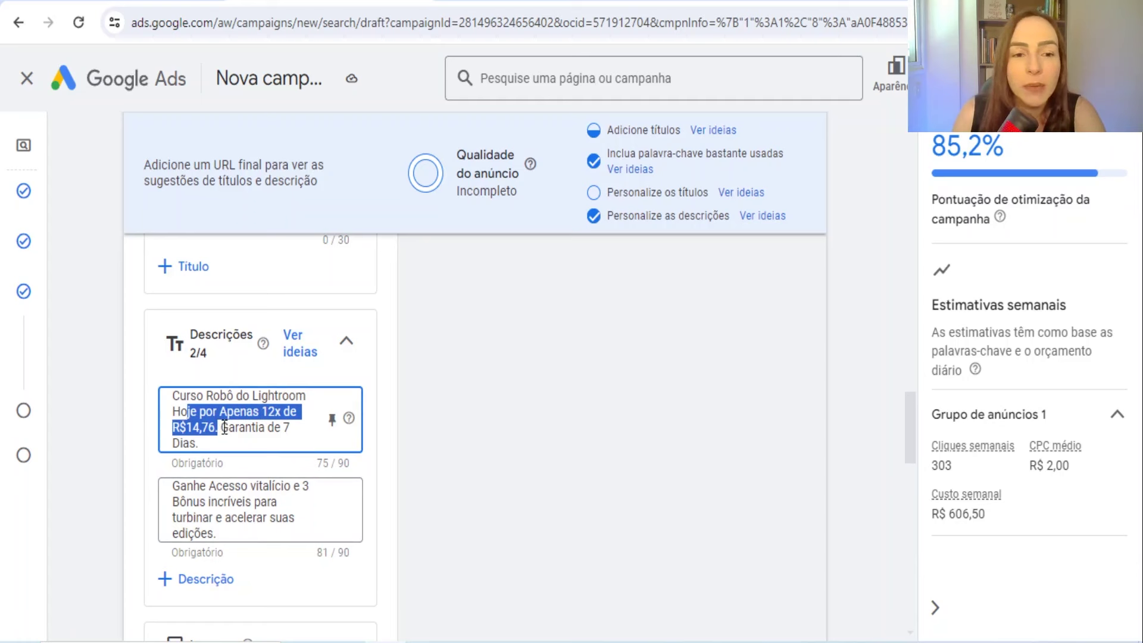
{"action": "left_click", "coordinate": [228, 427]}
{"action": "left_click_drag", "start_coordinate": [222, 427], "coordinate": [243, 443]}
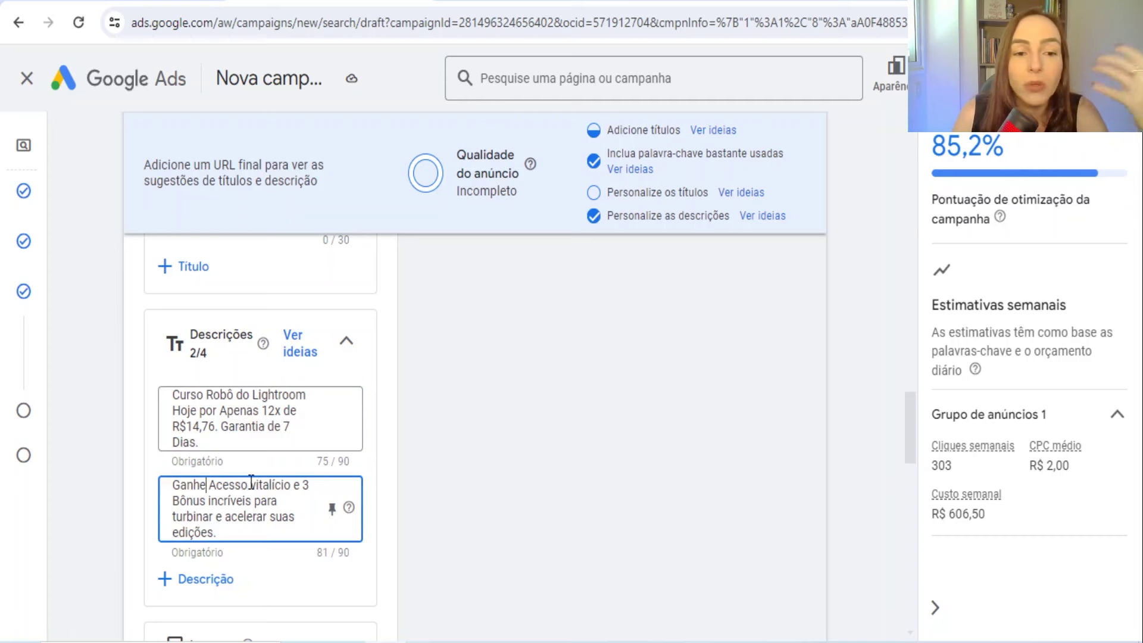
{"action": "left_click_drag", "start_coordinate": [247, 485], "coordinate": [254, 530]}
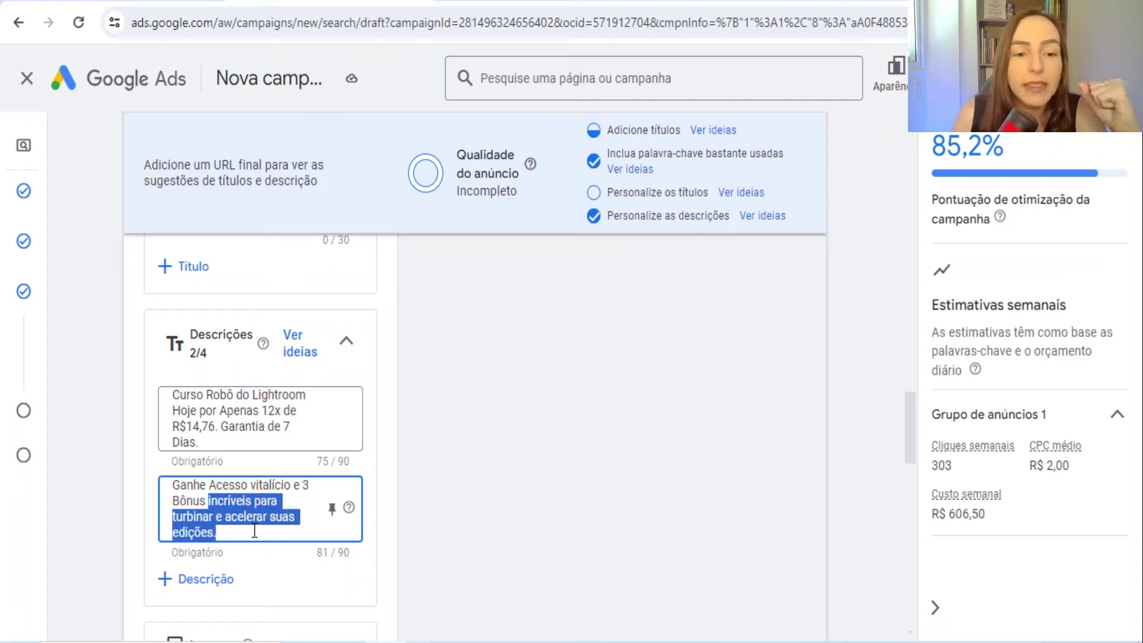
Check the bonuses, author section and price offer on the product's sales page, and return to the ad's title fields
{"action": "left_click", "coordinate": [677, 1]}
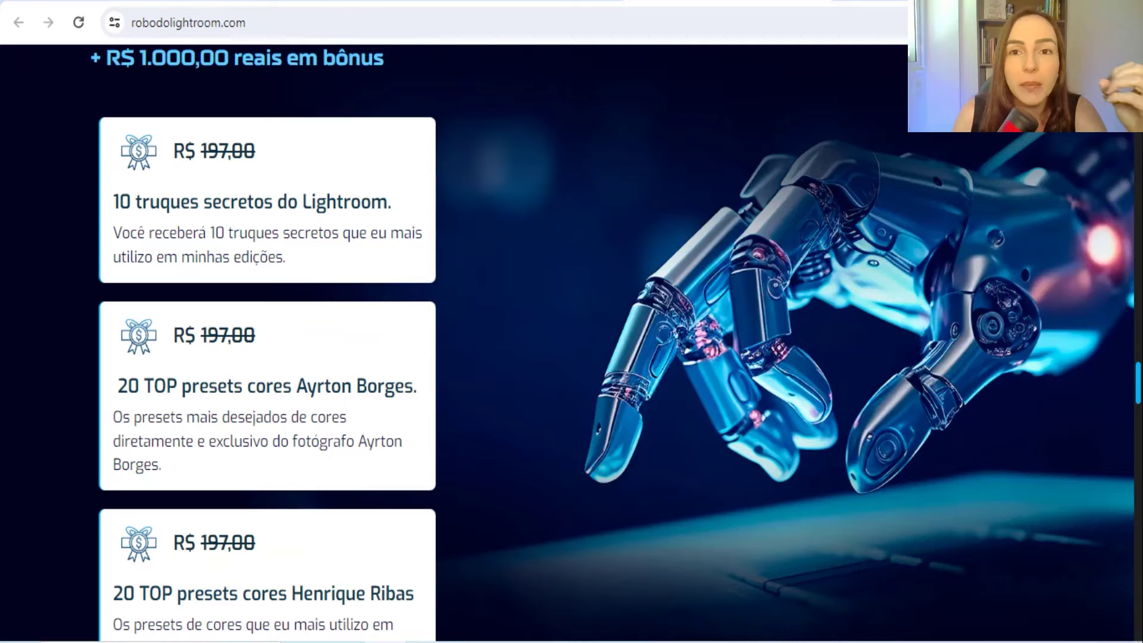
{"action": "scroll", "coordinate": [366, 187], "scroll_direction": "down", "scroll_amount": 15}
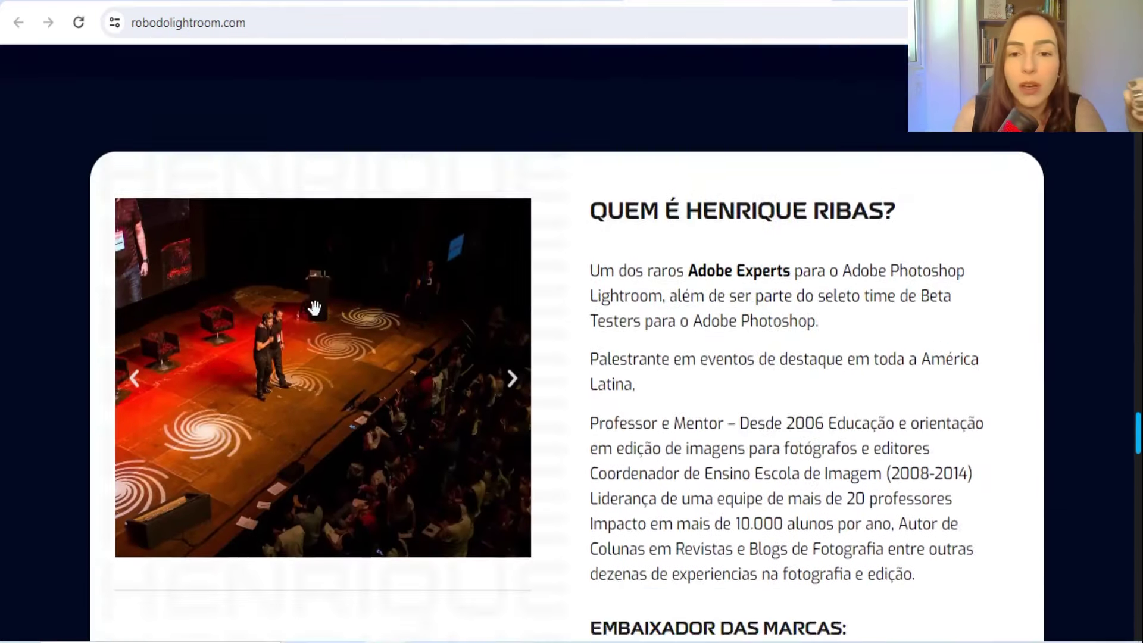
{"action": "scroll", "coordinate": [568, 286], "scroll_direction": "down", "scroll_amount": 10}
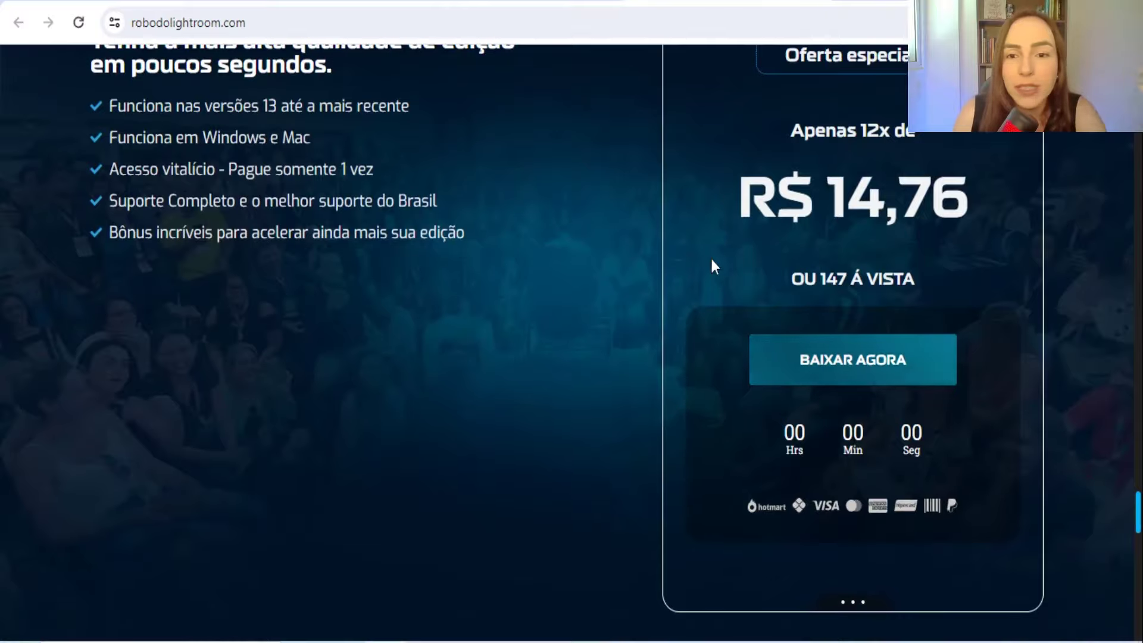
{"action": "scroll", "coordinate": [863, 345], "scroll_direction": "up", "scroll_amount": 10}
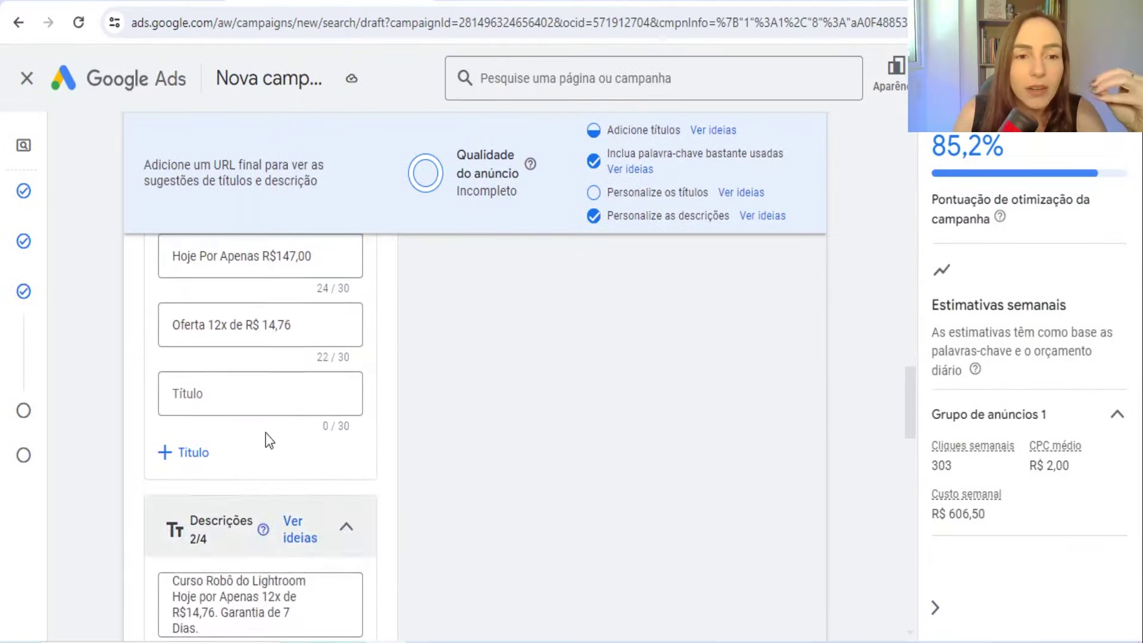
{"action": "scroll", "coordinate": [266, 435], "scroll_direction": "up", "scroll_amount": 10}
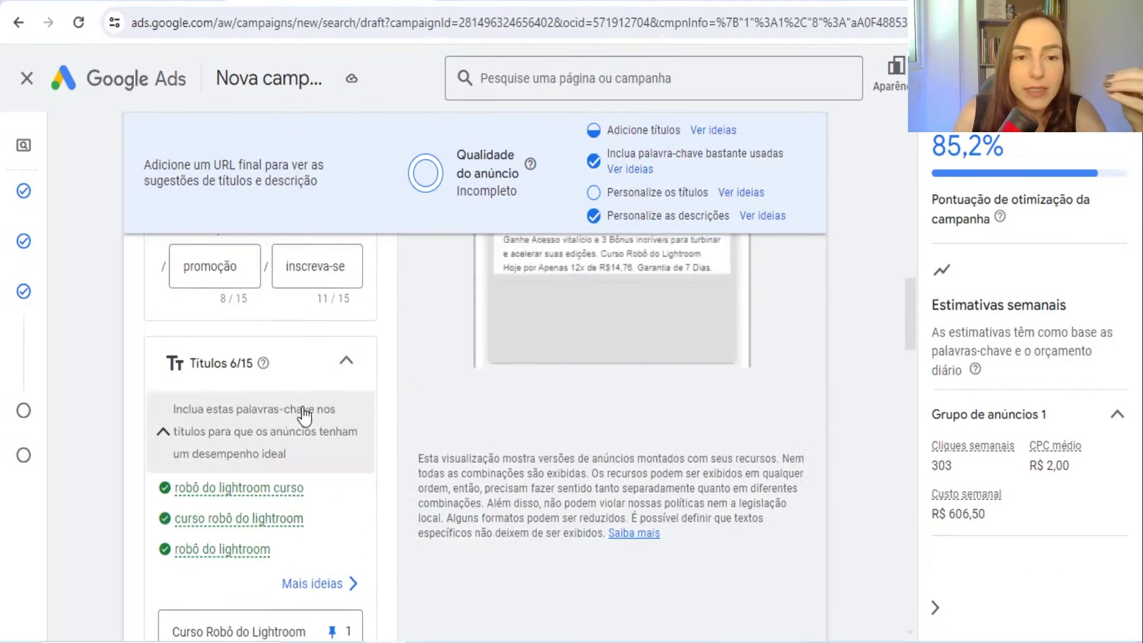
{"action": "scroll", "coordinate": [306, 426], "scroll_direction": "up", "scroll_amount": 2}
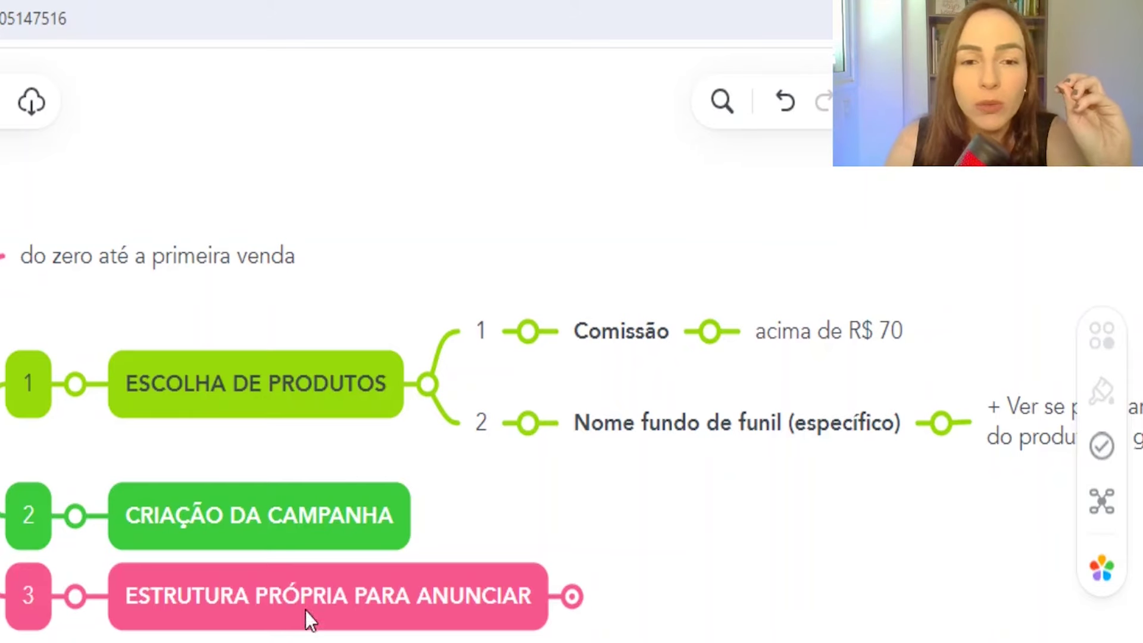
In the MindMeister map, expand the "ESTRUTURA PRÓPRIA PARA ANUNCIAR" branch and examine its Profissional (paga) and Provisória (grátis) options
{"action": "left_click", "coordinate": [571, 597]}
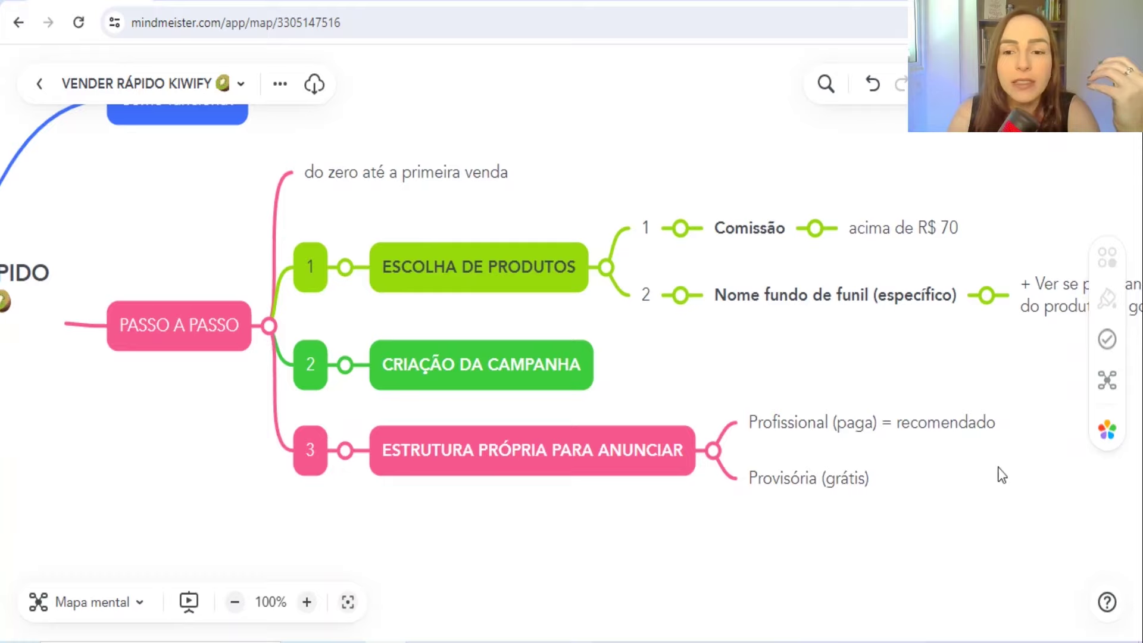
{"action": "left_click_drag", "start_coordinate": [1002, 475], "coordinate": [916, 449]}
{"action": "left_click", "coordinate": [722, 405]}
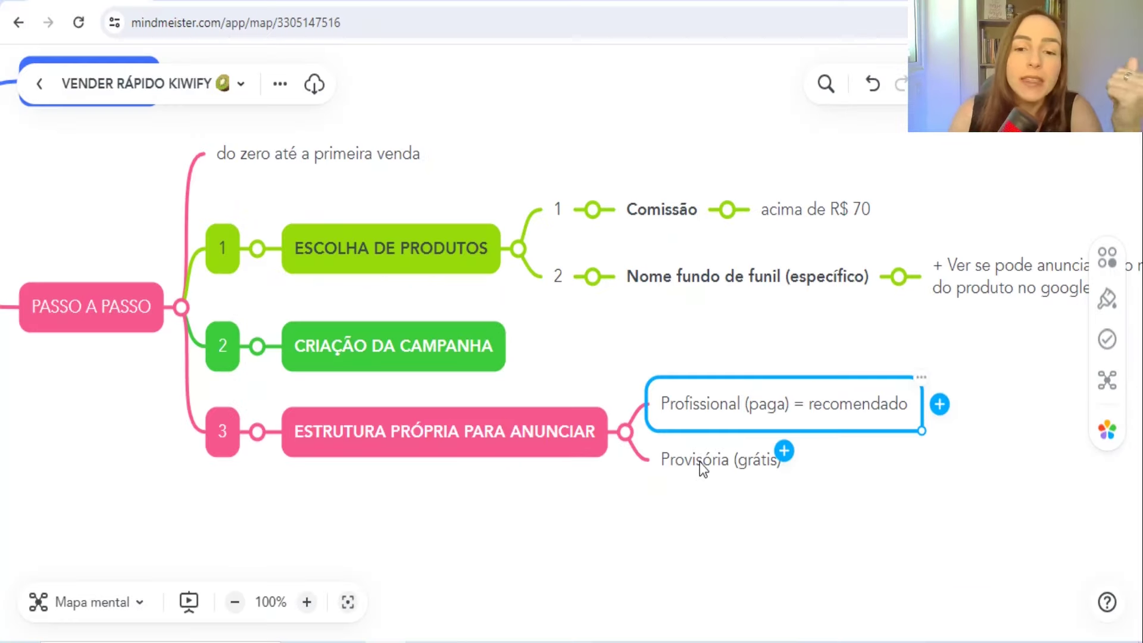
{"action": "left_click", "coordinate": [552, 615]}
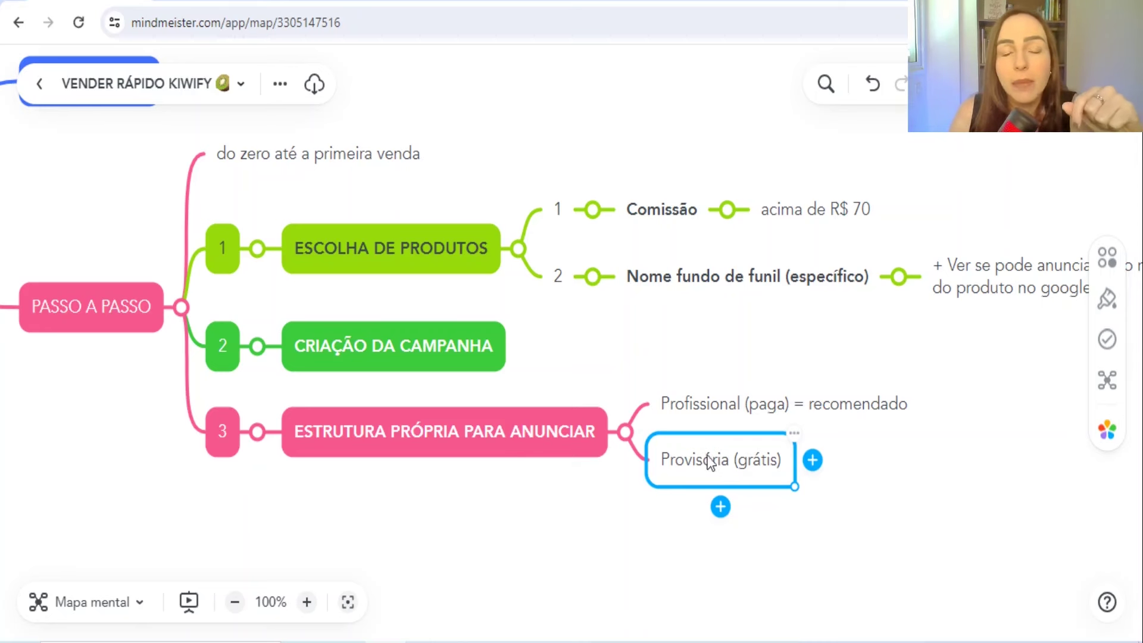
{"action": "left_click", "coordinate": [736, 407]}
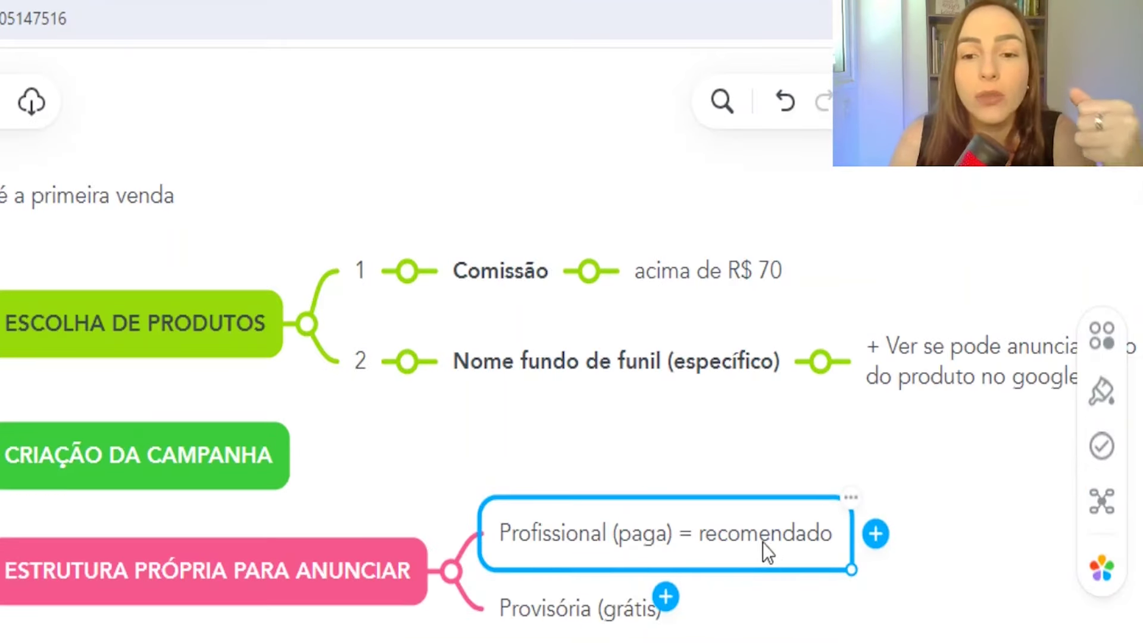
{"action": "left_click", "coordinate": [568, 532]}
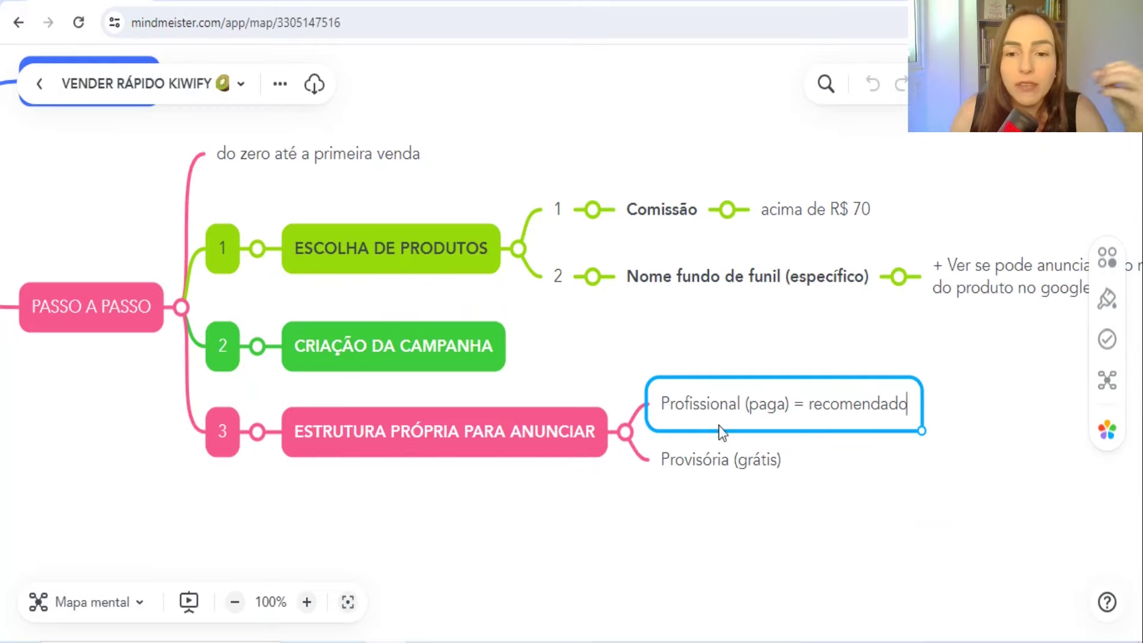
Switch to the Hostinger hosting page, highlight the "Domínio grátis" benefit, and view the Super Links page-cloning sales page
{"action": "left_click", "coordinate": [543, 5]}
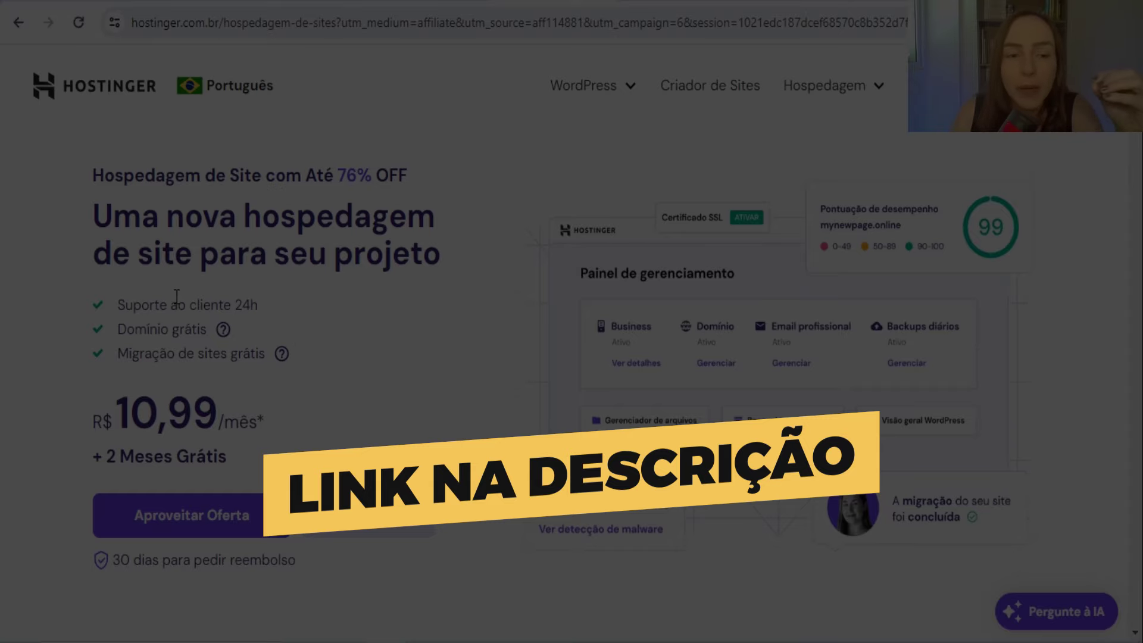
{"action": "left_click_drag", "start_coordinate": [174, 329], "coordinate": [118, 329]}
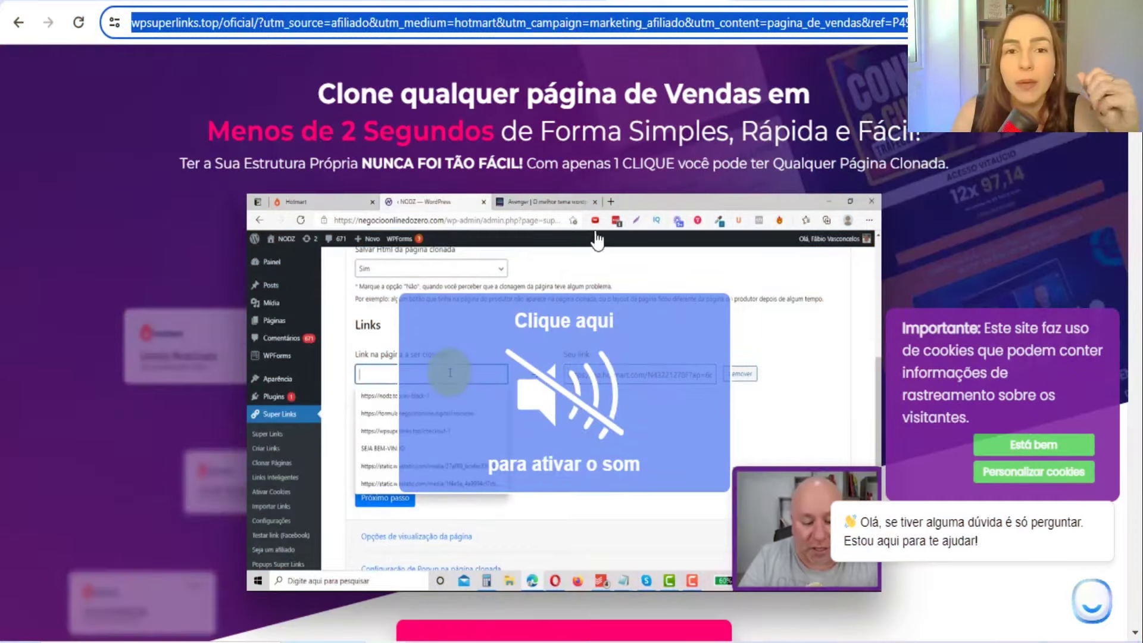
{"action": "left_click", "coordinate": [420, 65]}
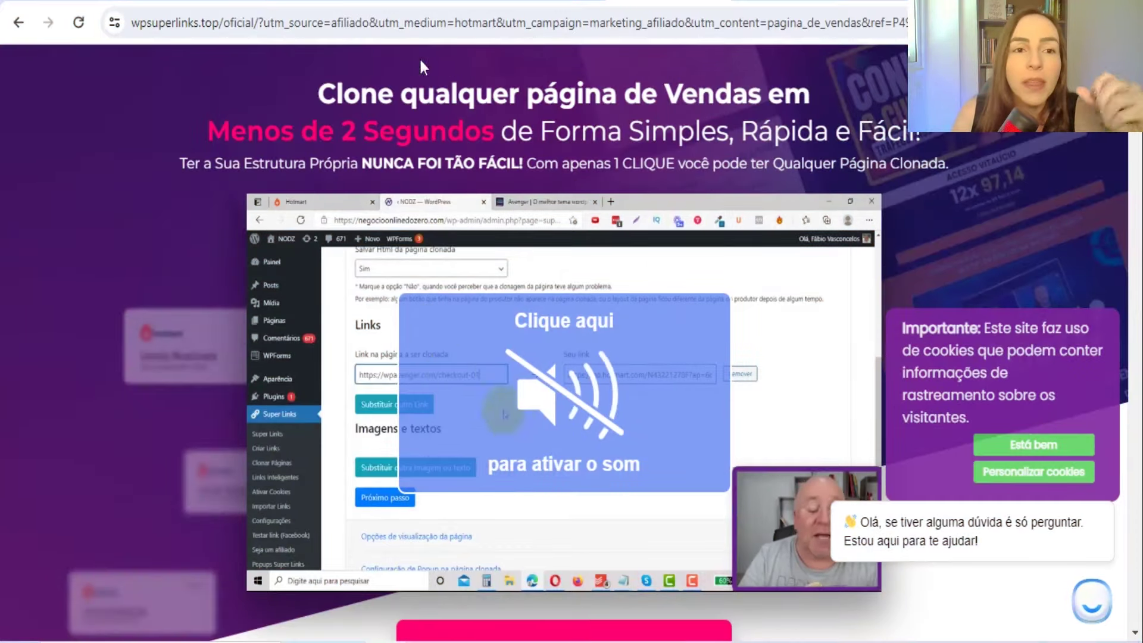
{"action": "scroll", "coordinate": [508, 228], "scroll_direction": "down", "scroll_amount": 5}
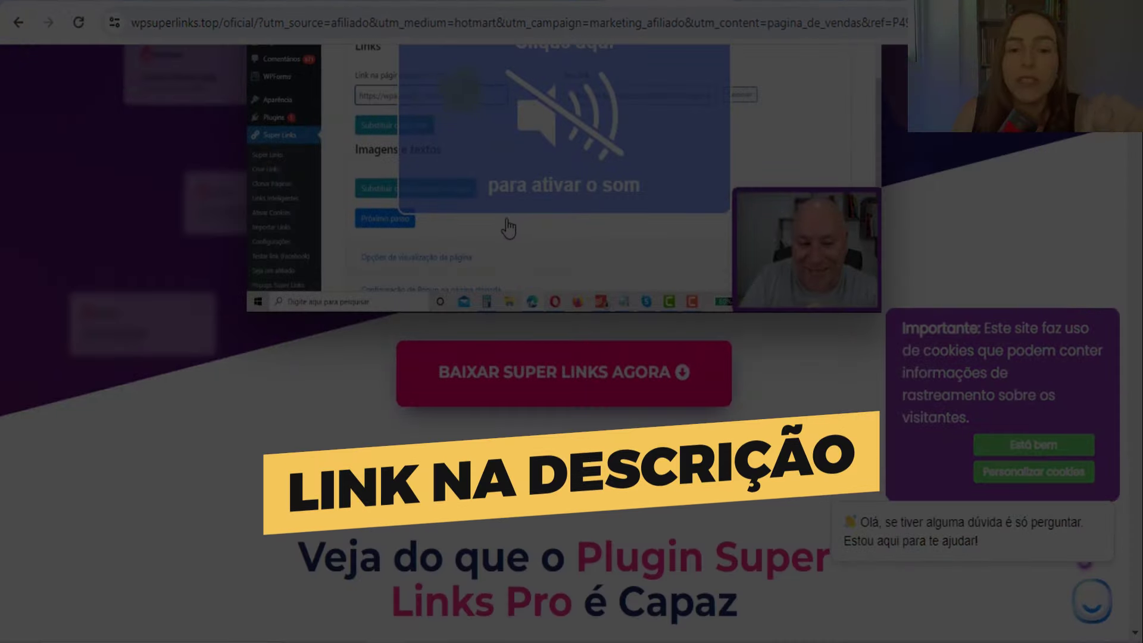
{"action": "scroll", "coordinate": [500, 235], "scroll_direction": "up", "scroll_amount": 3}
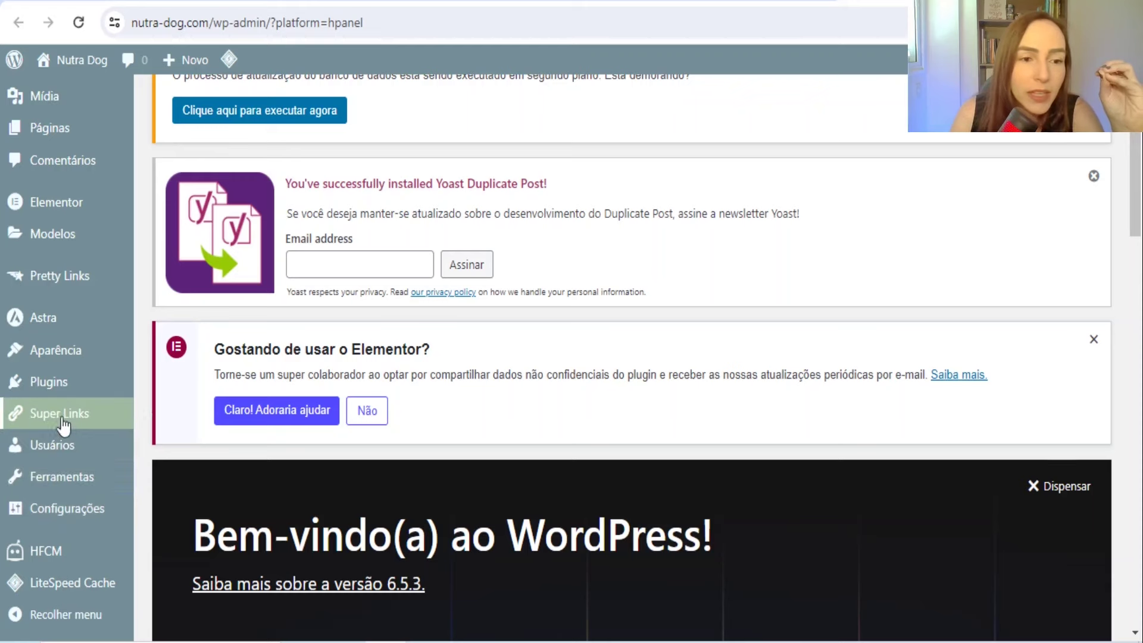
In the WordPress admin, start cloning a new page with Super Links and name it with the product author's surname
{"action": "mouse_move", "coordinate": [63, 424]}
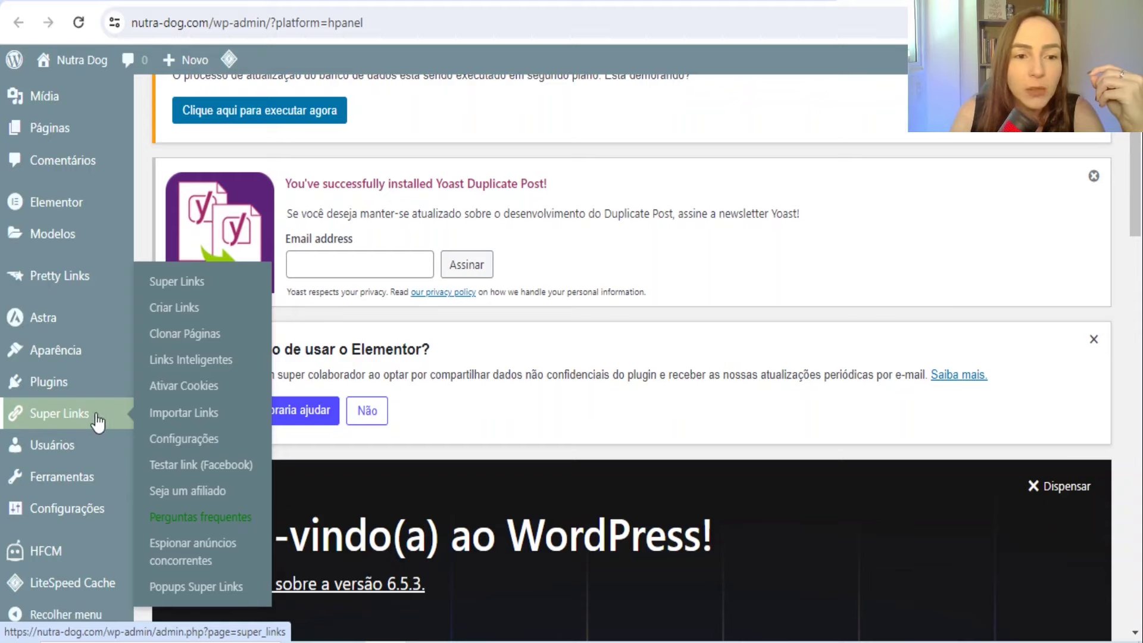
{"action": "left_click", "coordinate": [181, 339]}
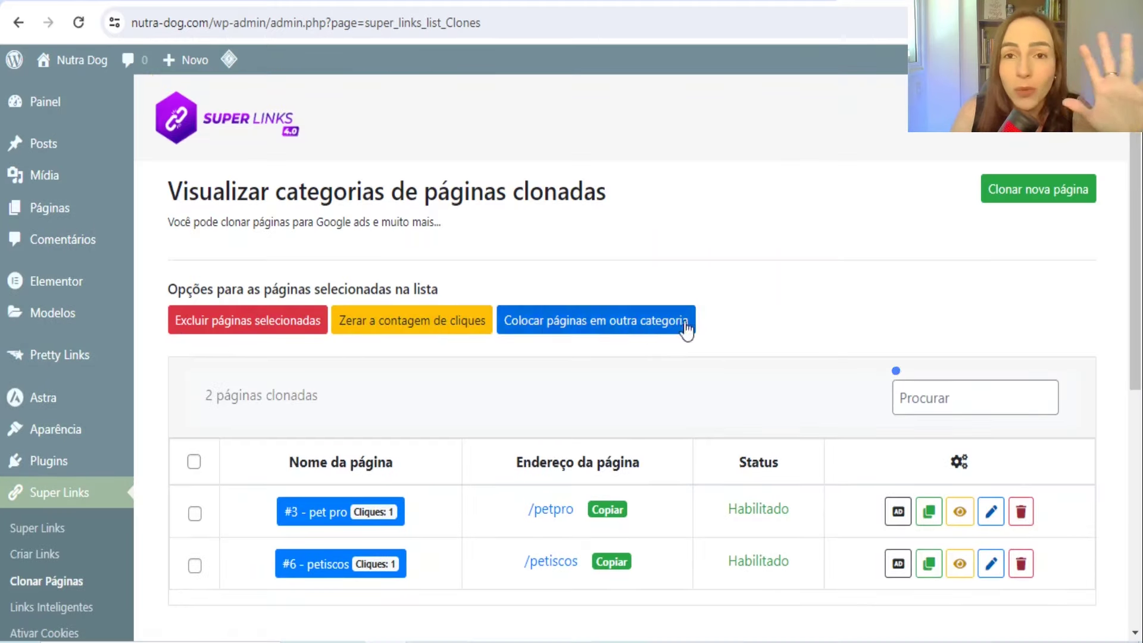
{"action": "left_click", "coordinate": [1053, 189]}
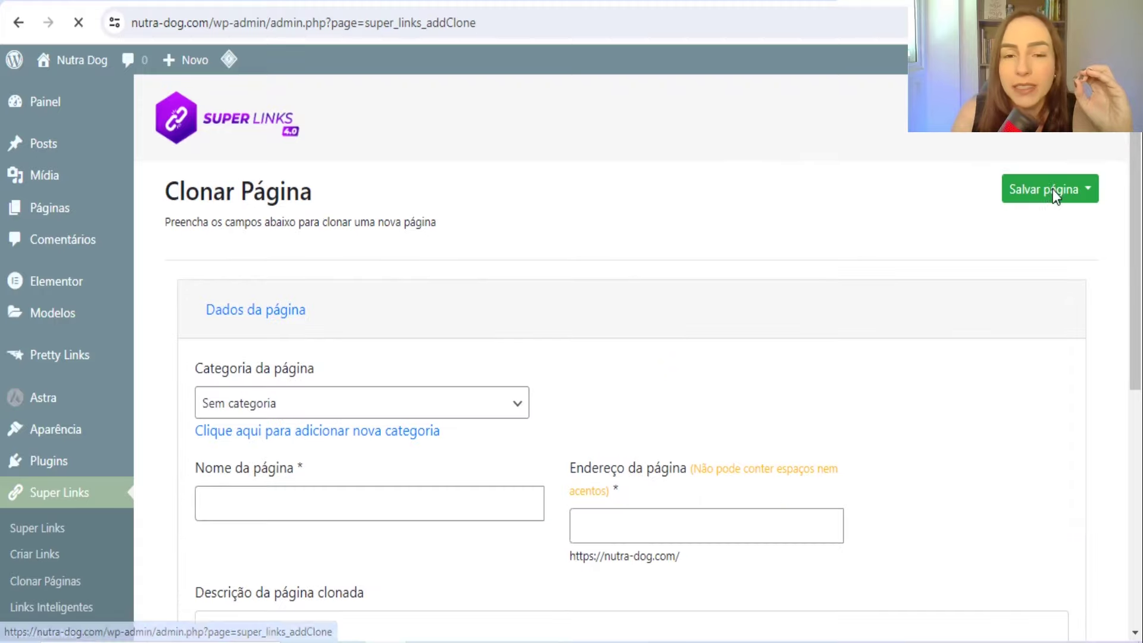
{"action": "left_click", "coordinate": [296, 504]}
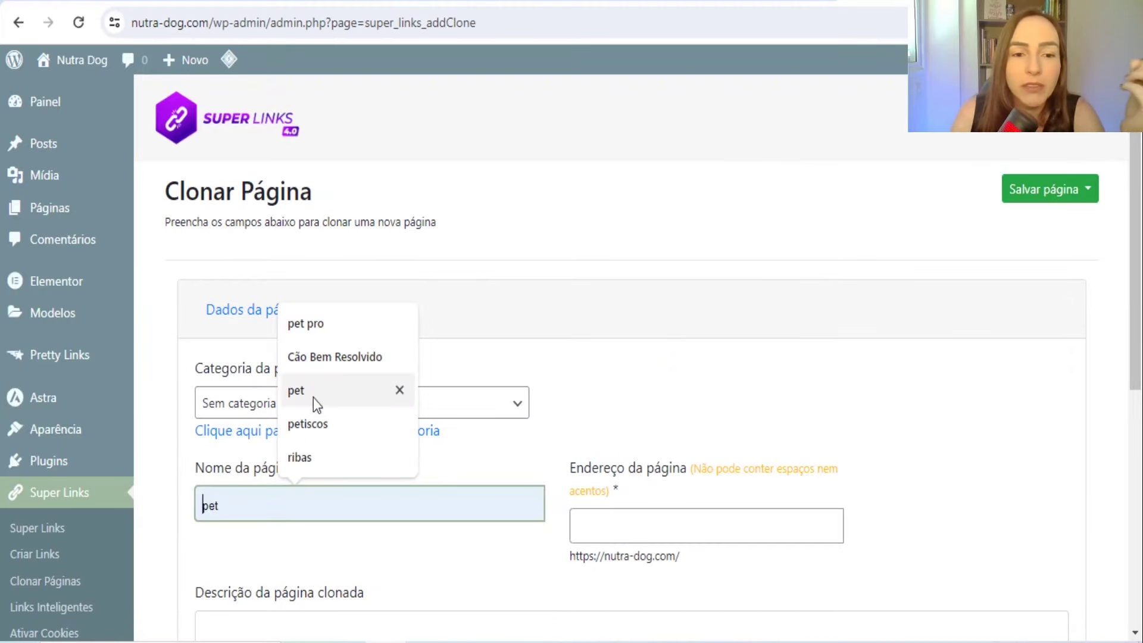
{"action": "left_click", "coordinate": [309, 461]}
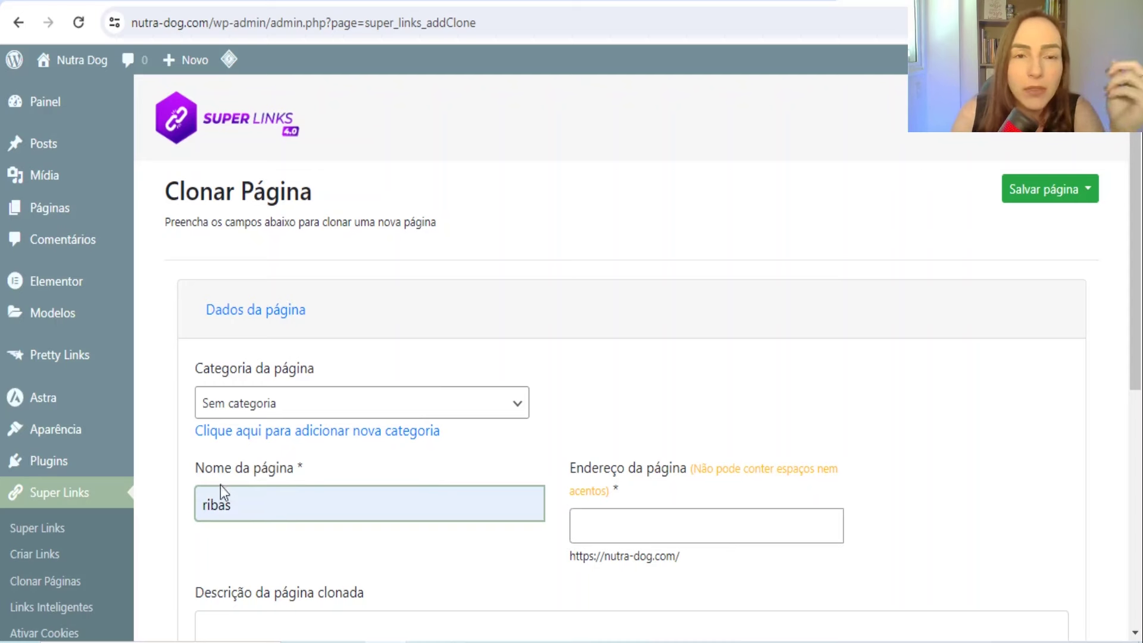
Set the cloned page's address to robolightroom and highlight the full link under the nutra-dog.com domain
{"action": "scroll", "coordinate": [612, 289], "scroll_direction": "down", "scroll_amount": 3}
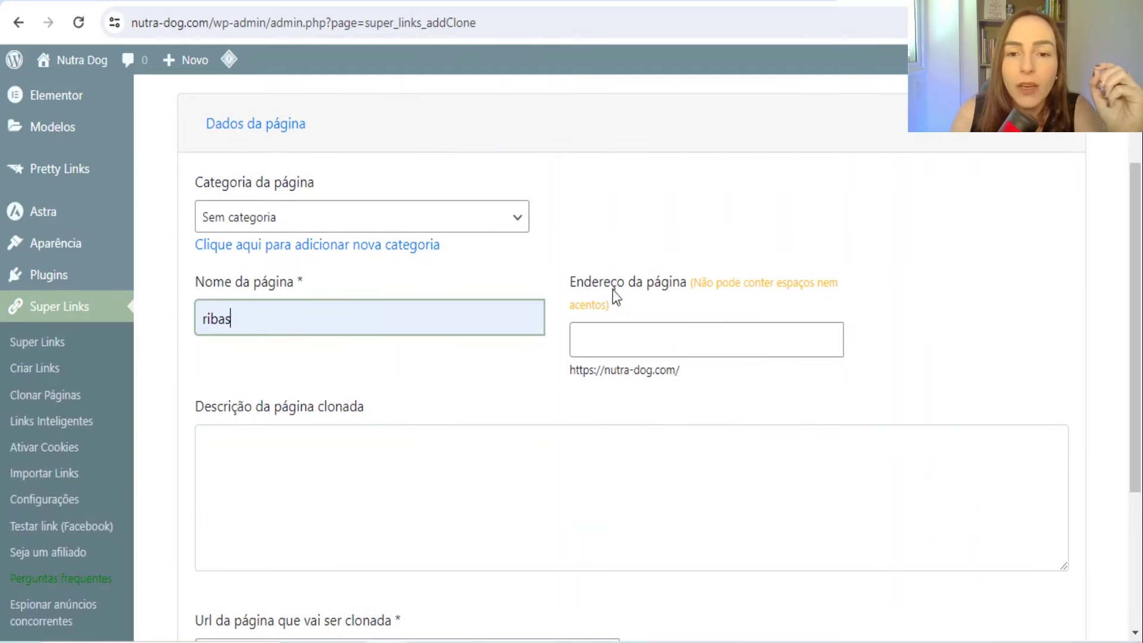
{"action": "left_click_drag", "start_coordinate": [681, 378], "coordinate": [556, 385]}
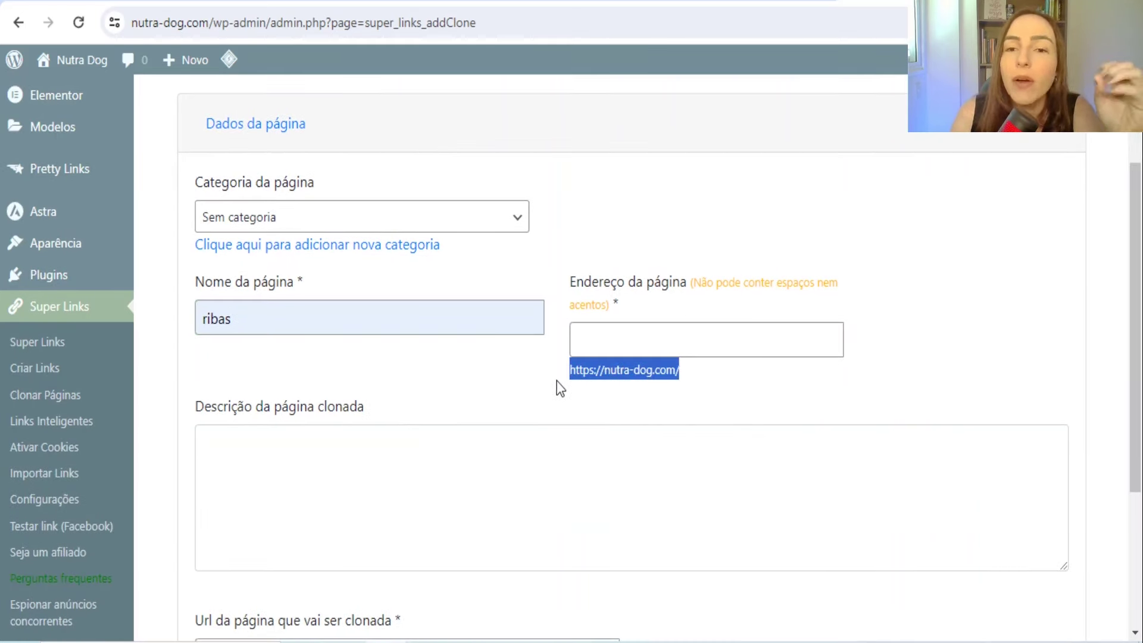
{"action": "left_click", "coordinate": [605, 339]}
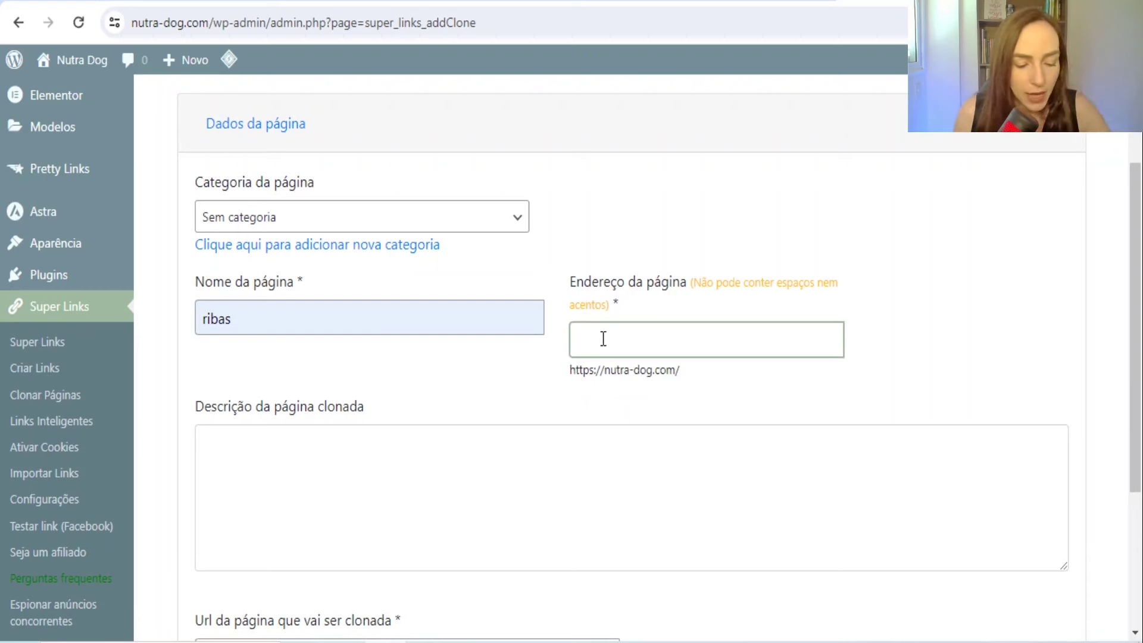
{"action": "type", "text": "robolightroom"}
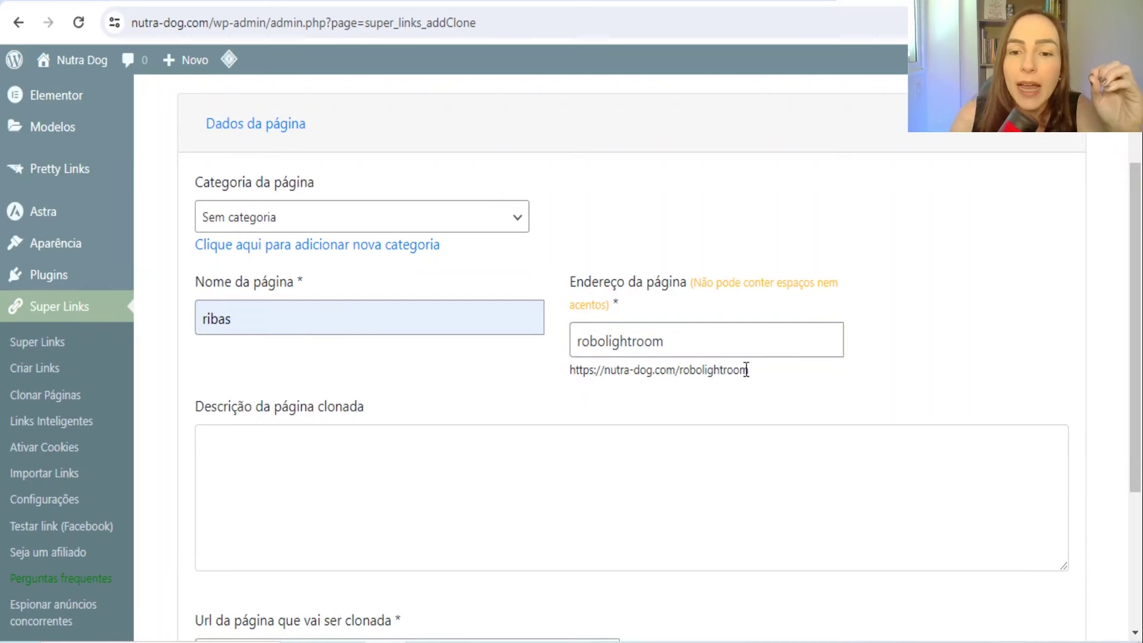
{"action": "left_click_drag", "start_coordinate": [751, 371], "coordinate": [563, 372]}
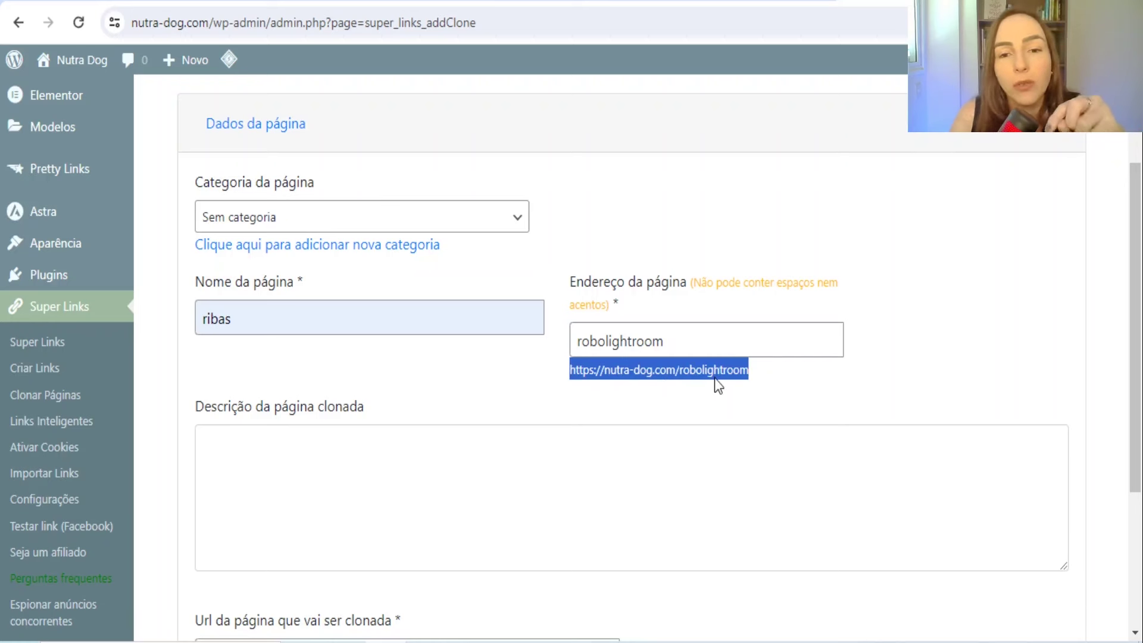
{"action": "left_click", "coordinate": [996, 290]}
{"action": "scroll", "coordinate": [358, 504], "scroll_direction": "down", "scroll_amount": 3}
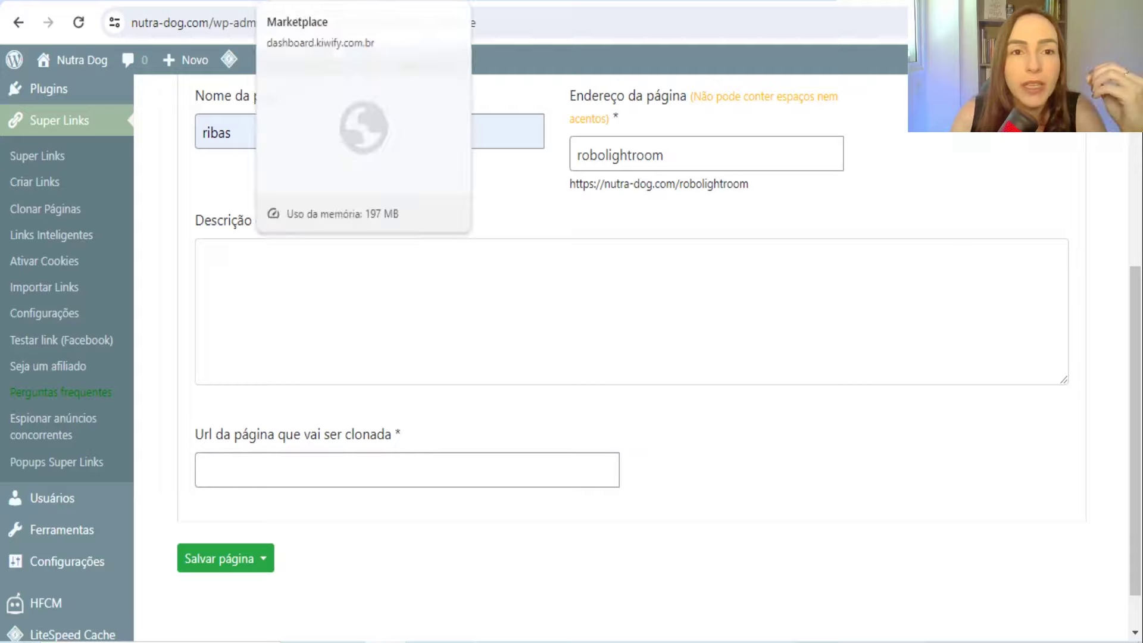
{"action": "left_click", "coordinate": [294, 5]}
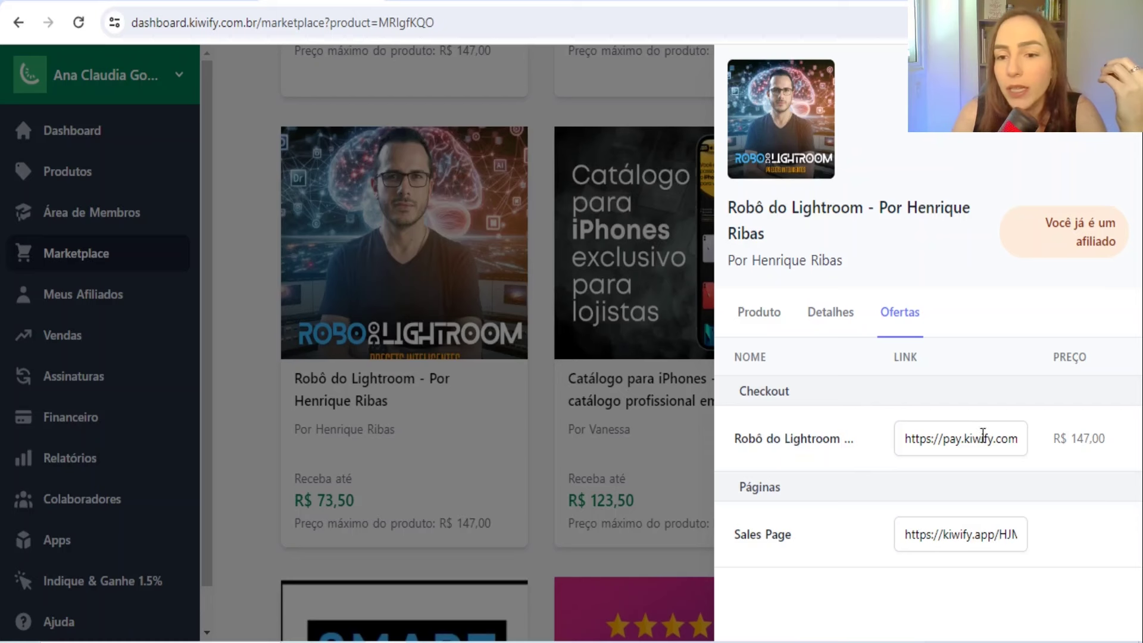
{"action": "left_click", "coordinate": [760, 313]}
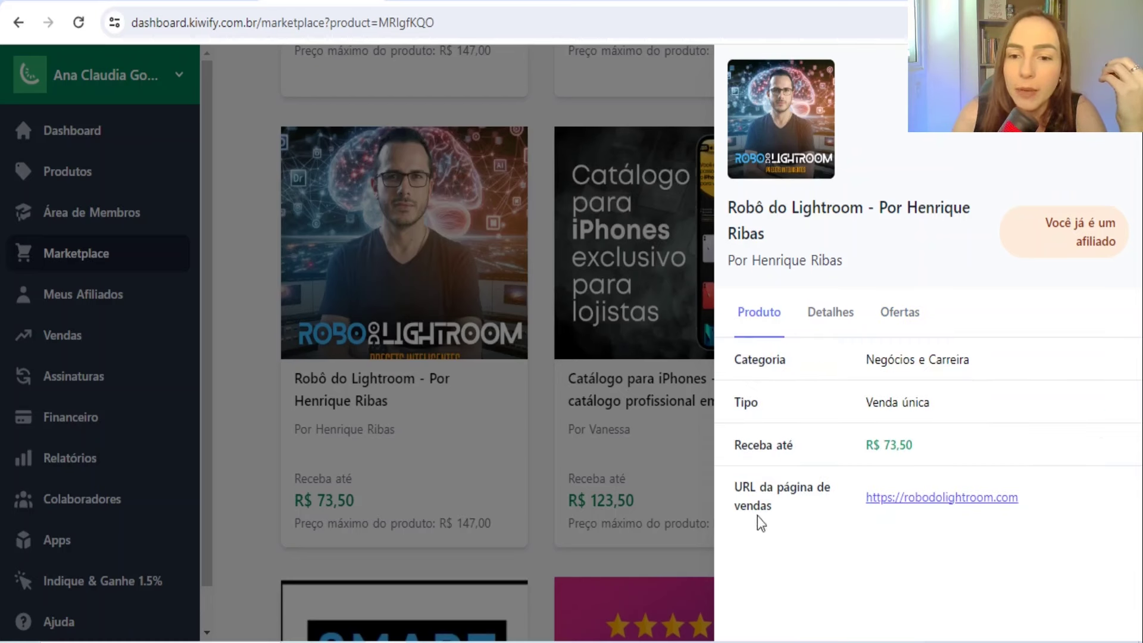
{"action": "left_click_drag", "start_coordinate": [1013, 499], "coordinate": [965, 516]}
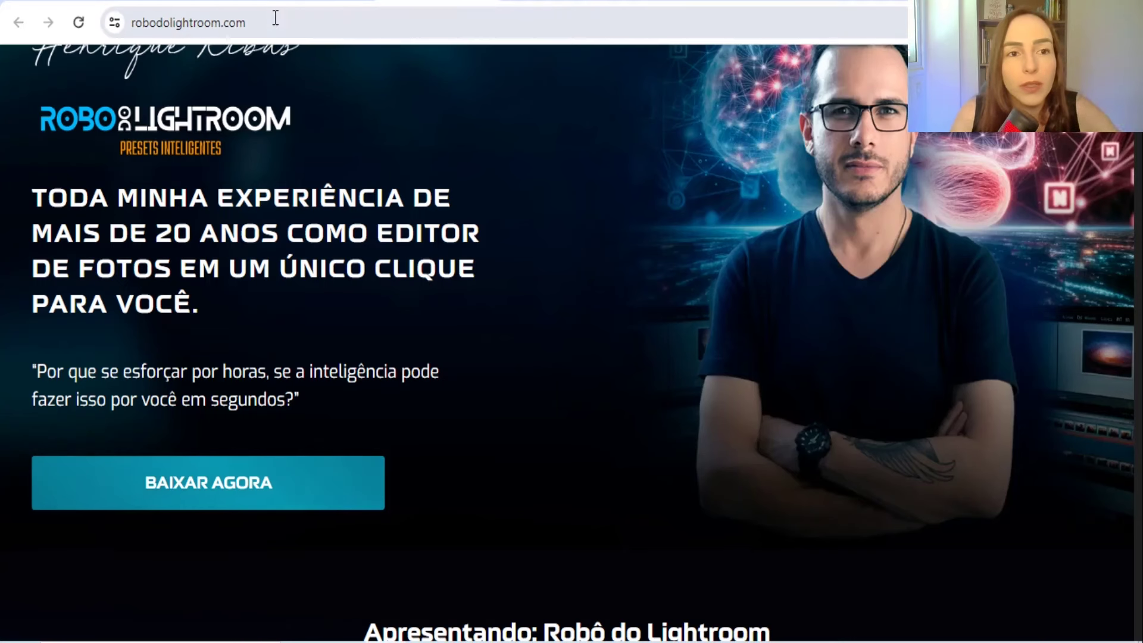
{"action": "left_click", "coordinate": [230, 24]}
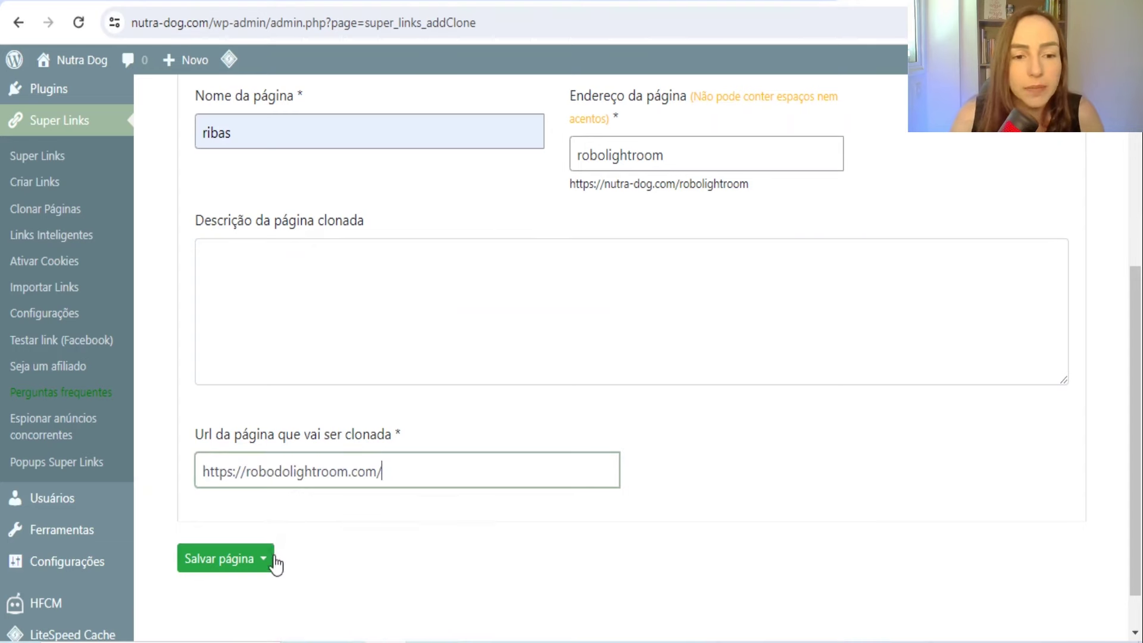
{"action": "left_click", "coordinate": [271, 562]}
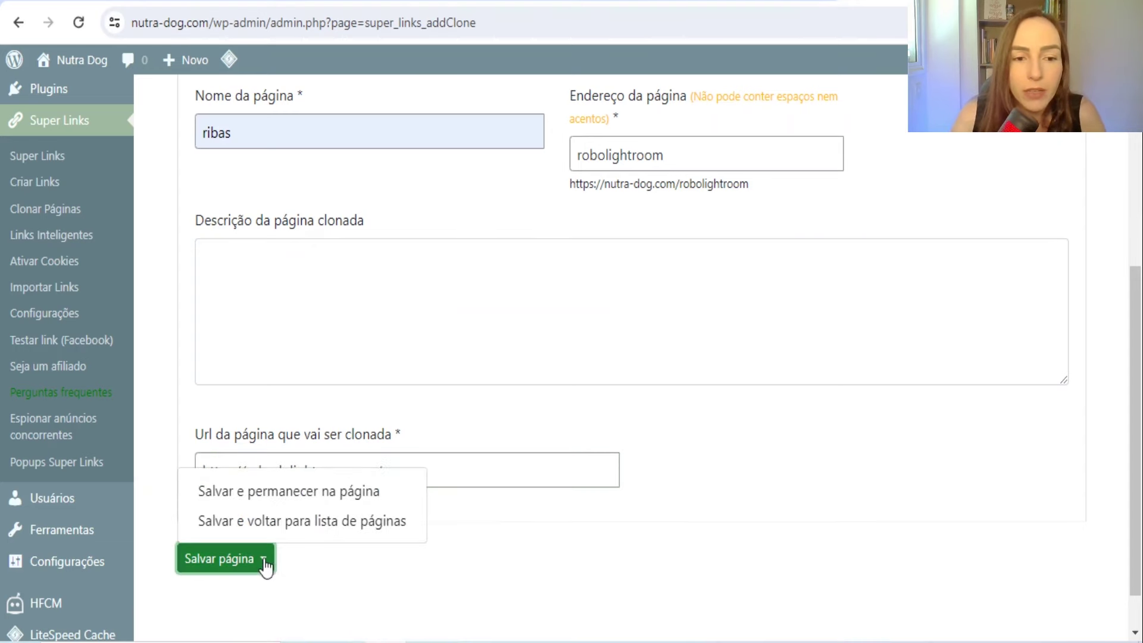
{"action": "left_click", "coordinate": [267, 499]}
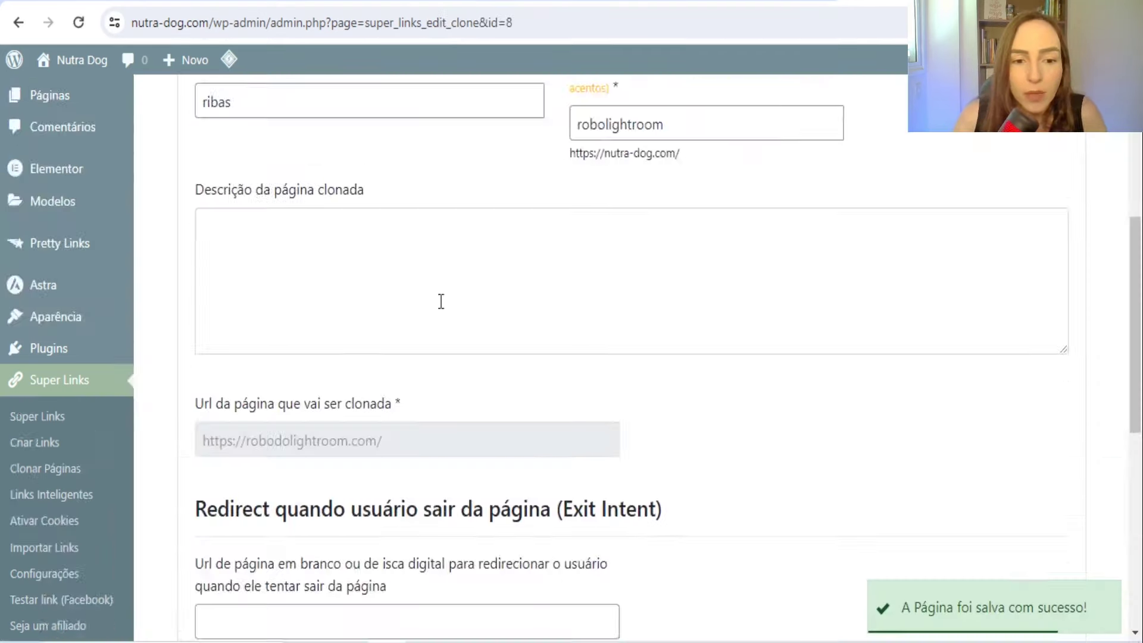
In the checkout link replacement settings, fill in the affiliate checkout link copied from the Robô do Lightroom offers on Kiwify
{"action": "scroll", "coordinate": [441, 302], "scroll_direction": "down", "scroll_amount": 9}
{"action": "left_click", "coordinate": [290, 305]}
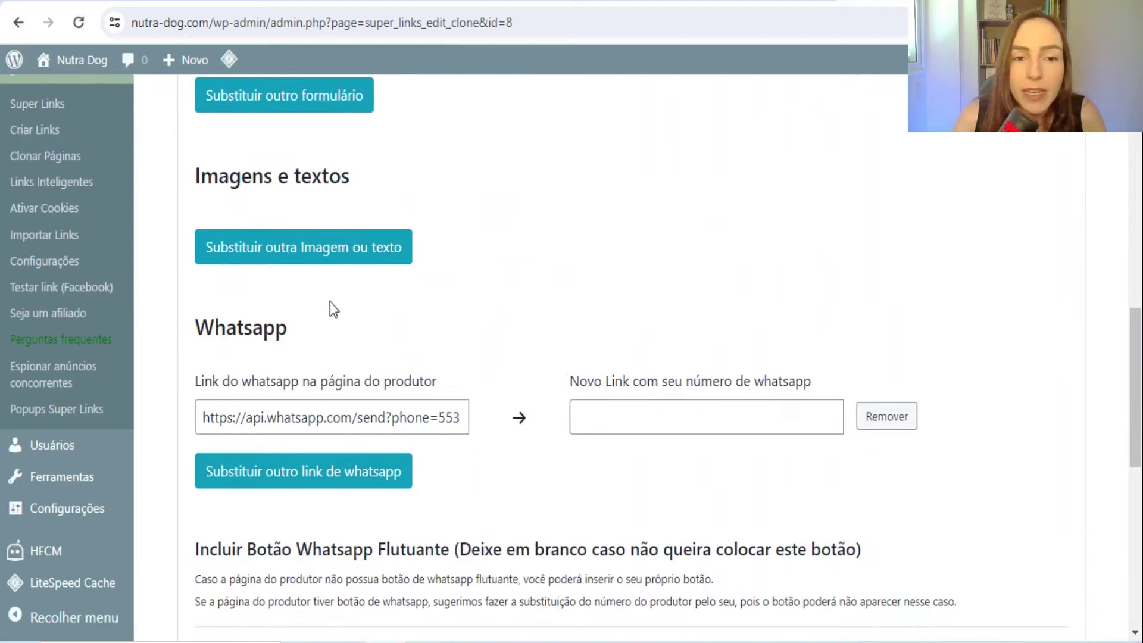
{"action": "scroll", "coordinate": [415, 320], "scroll_direction": "up", "scroll_amount": 12}
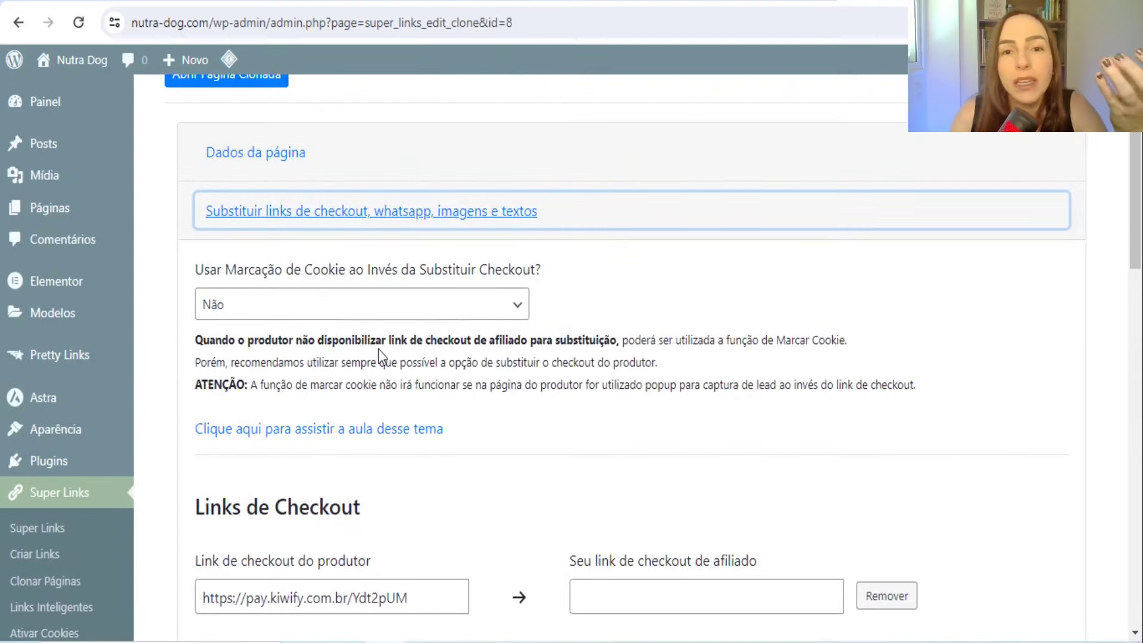
{"action": "scroll", "coordinate": [376, 344], "scroll_direction": "down", "scroll_amount": 2}
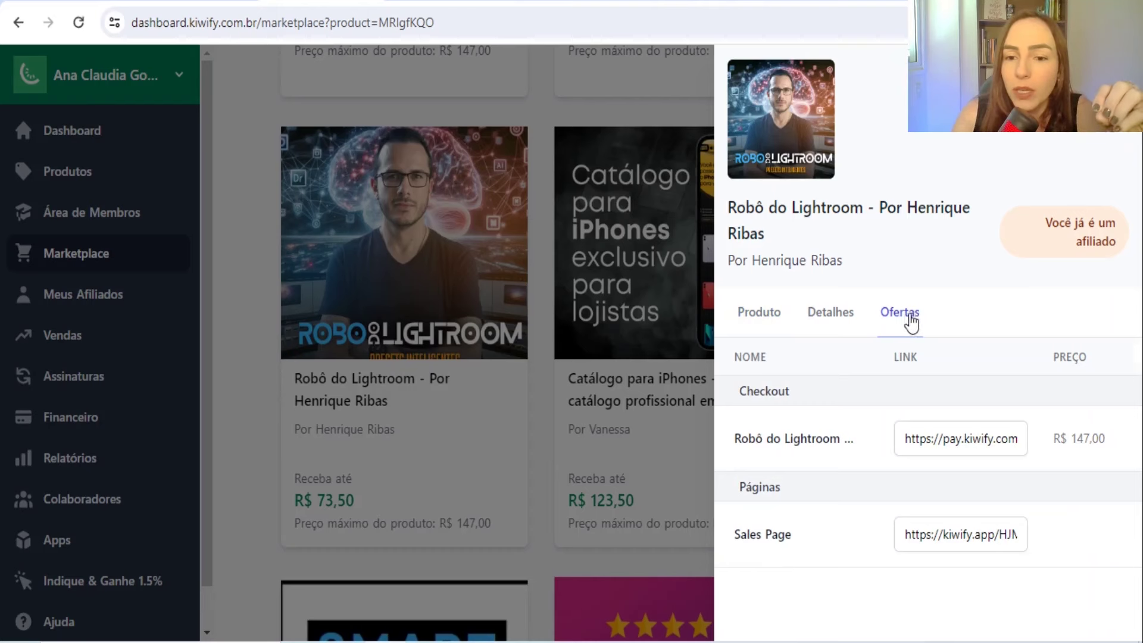
{"action": "left_click", "coordinate": [932, 437]}
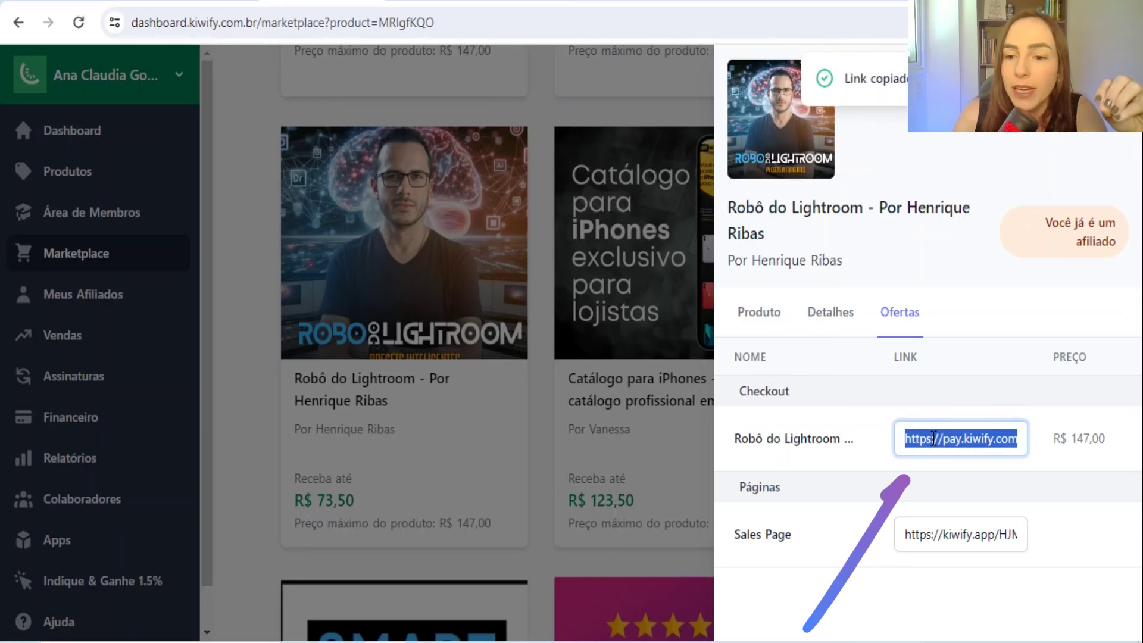
{"action": "right_click", "coordinate": [935, 445]}
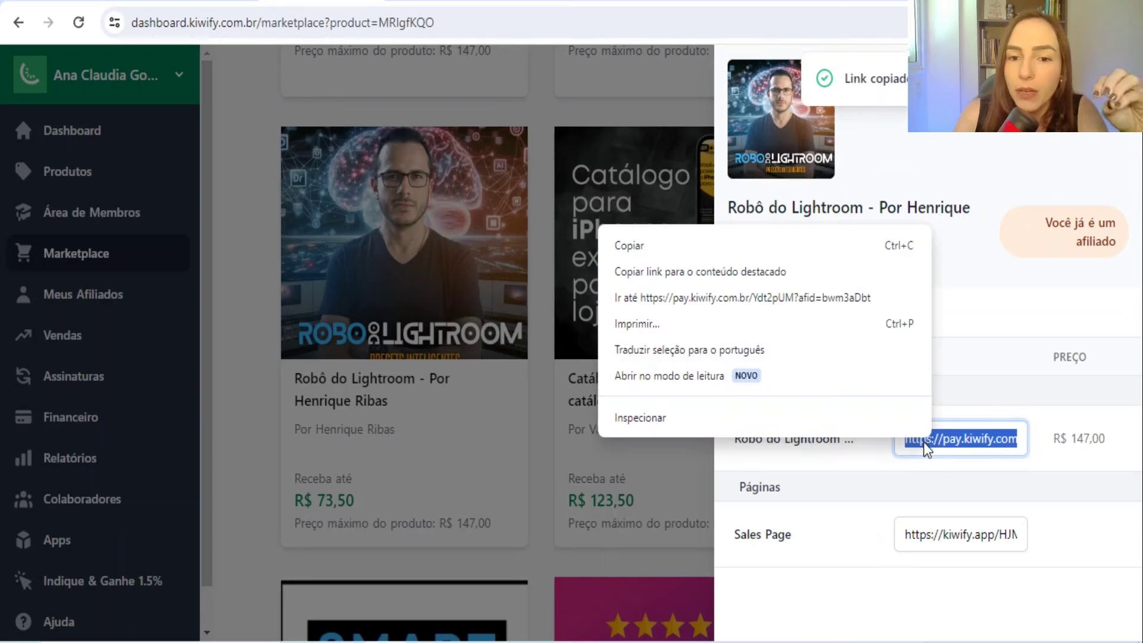
{"action": "left_click", "coordinate": [655, 250]}
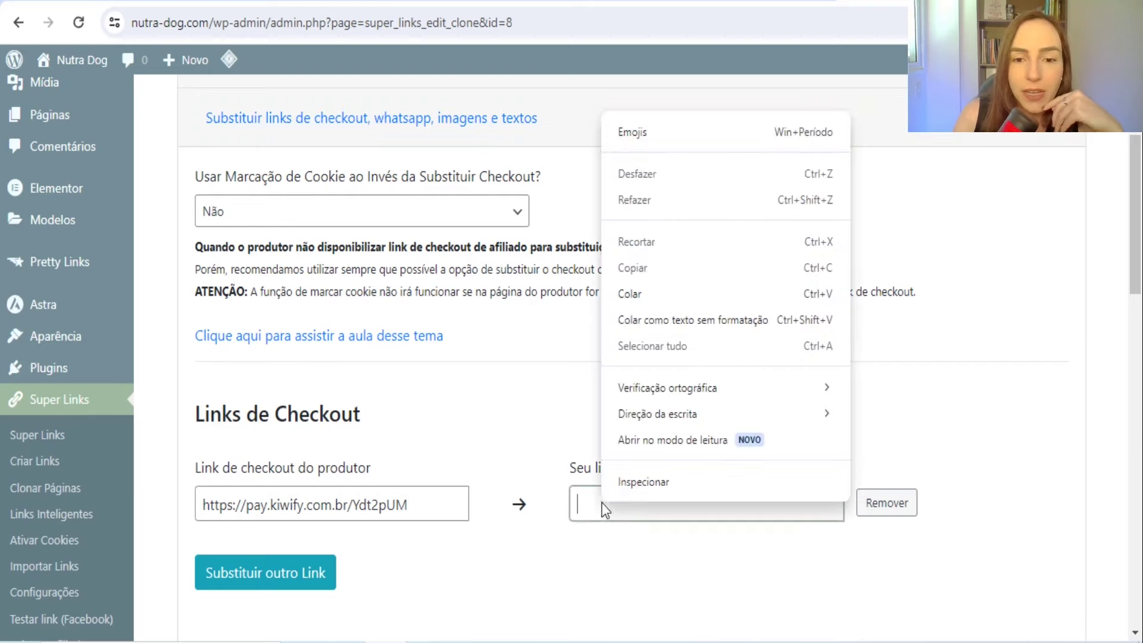
{"action": "left_click", "coordinate": [671, 321]}
Update the cloned page and return to the list of cloned pages
{"action": "scroll", "coordinate": [664, 345], "scroll_direction": "down", "scroll_amount": 15}
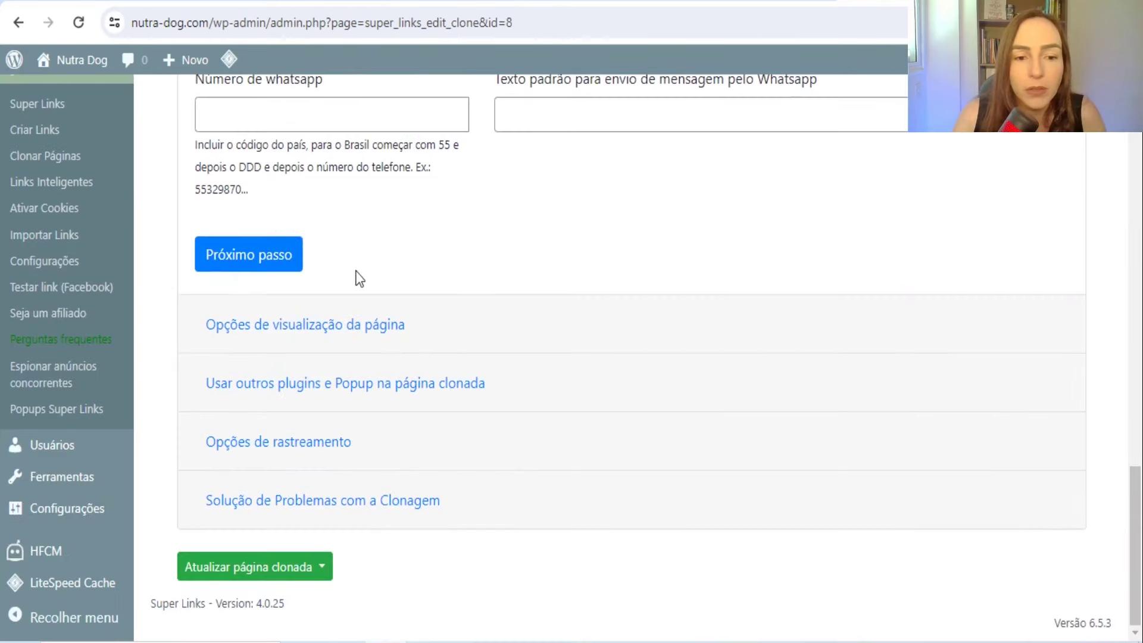
{"action": "left_click", "coordinate": [321, 567]}
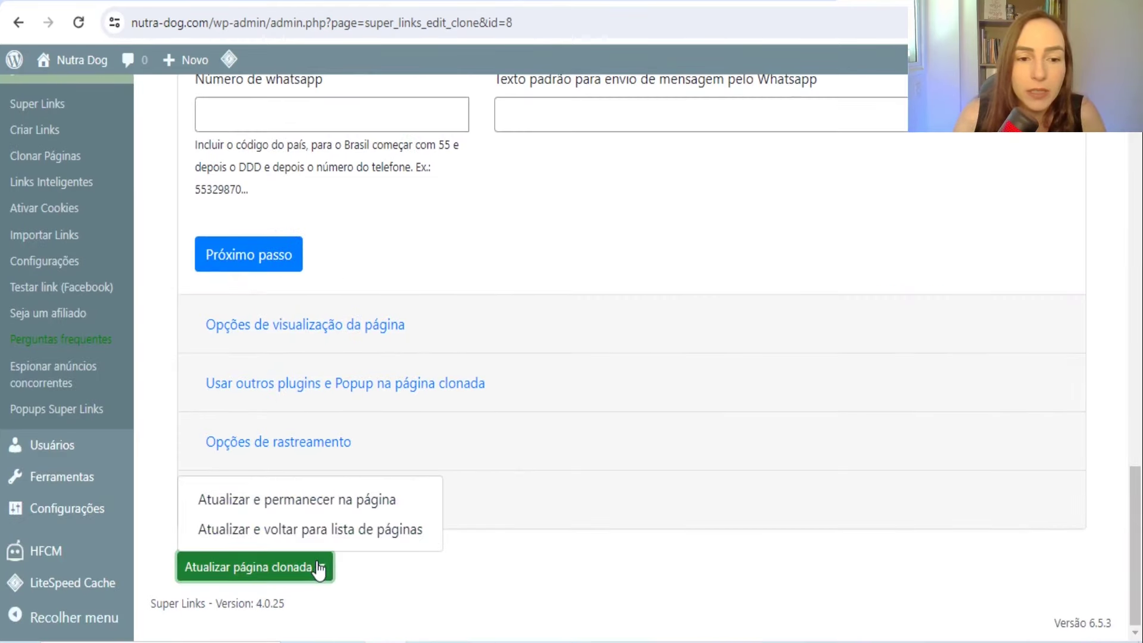
{"action": "left_click", "coordinate": [277, 533]}
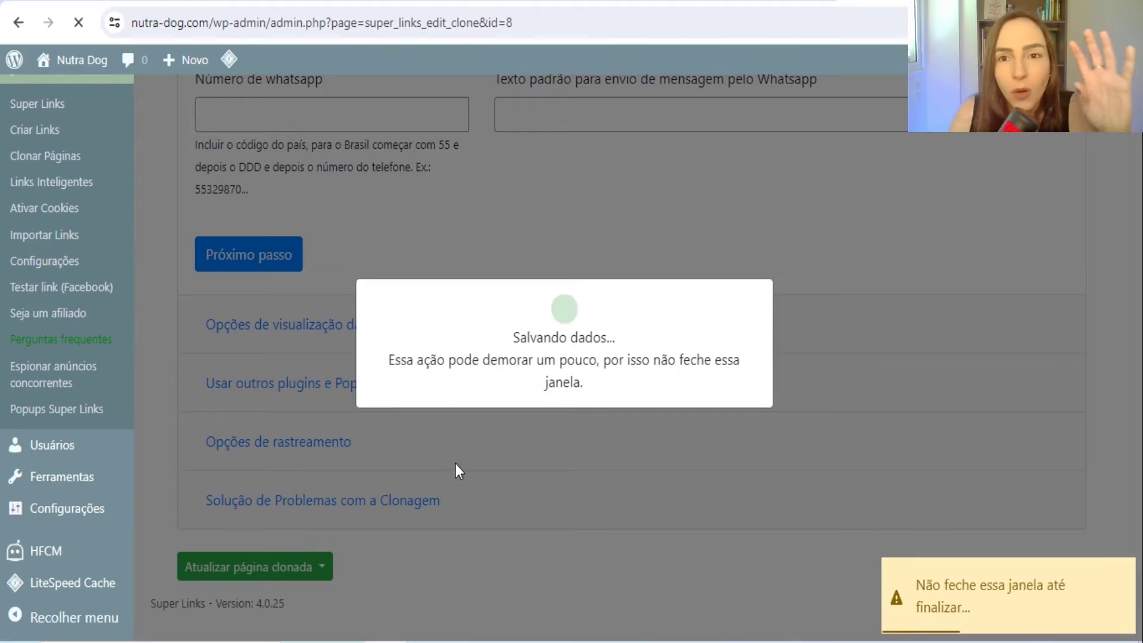
{"action": "scroll", "coordinate": [496, 415], "scroll_direction": "down", "scroll_amount": 3}
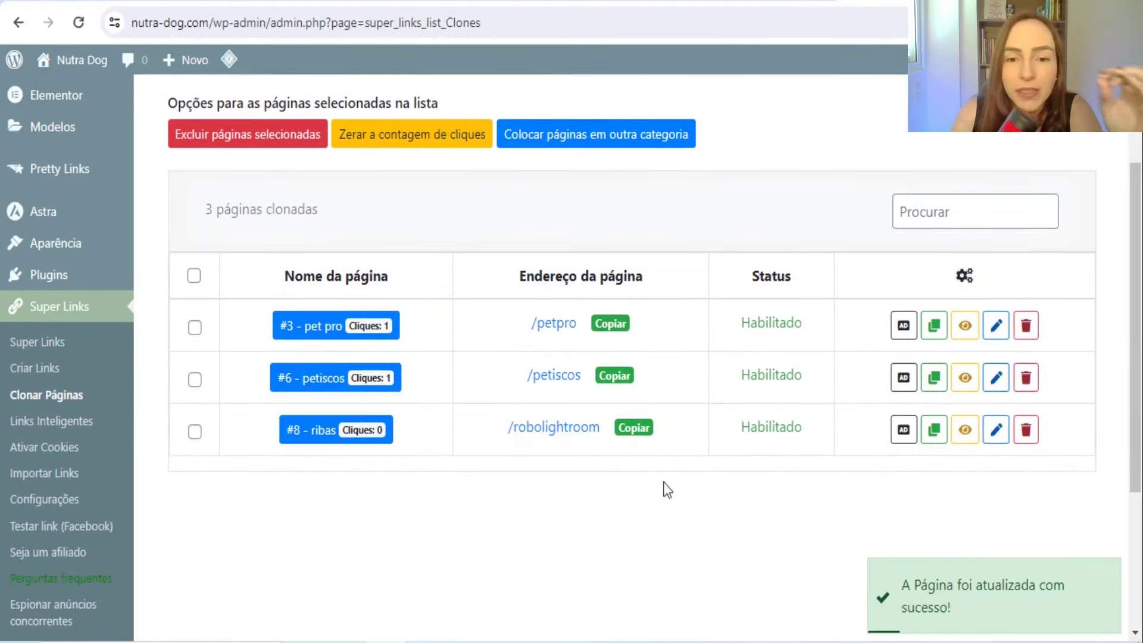
Open the cloned /robolightroom page, check its content down to the price offer, and test the offer's BAIXAR AGORA checkout link
{"action": "left_click", "coordinate": [533, 431]}
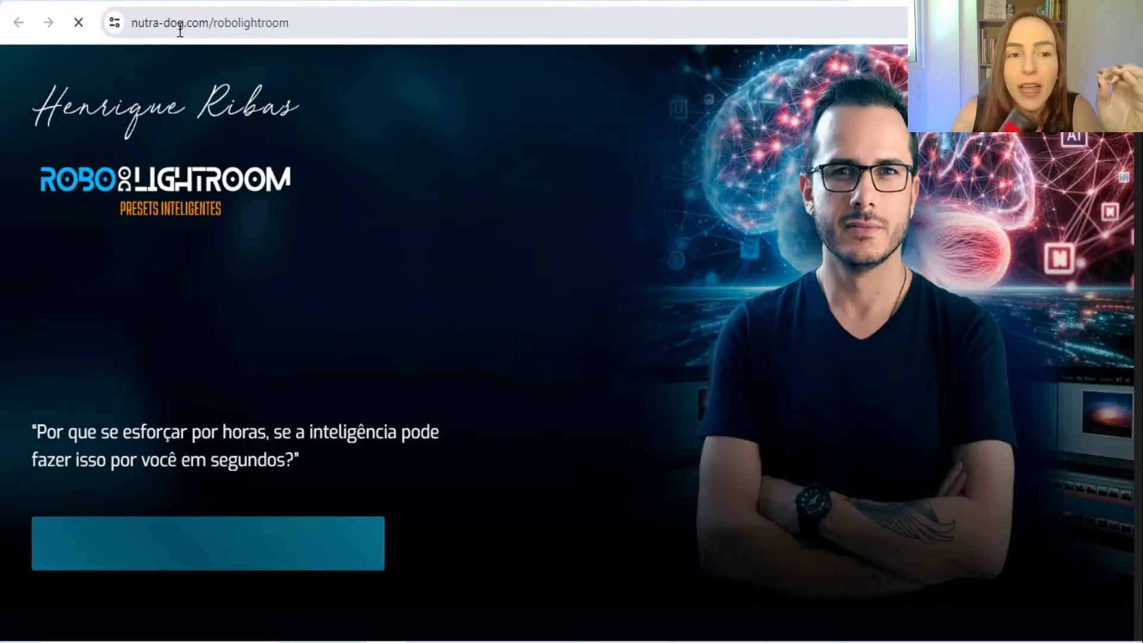
{"action": "scroll", "coordinate": [580, 238], "scroll_direction": "down", "scroll_amount": 2}
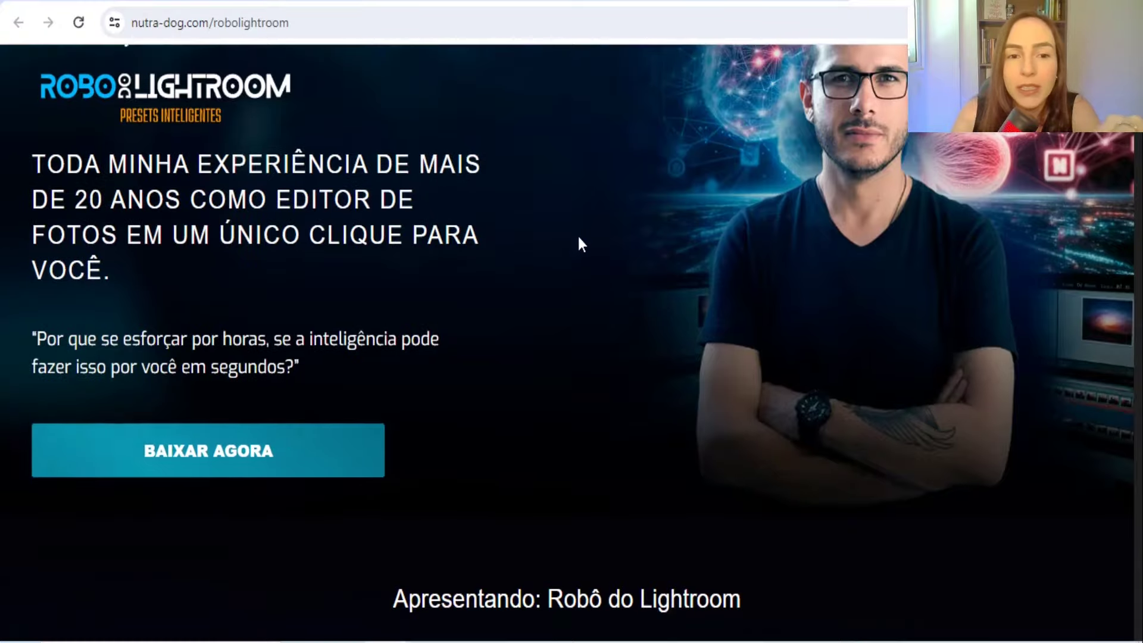
{"action": "scroll", "coordinate": [579, 238], "scroll_direction": "down", "scroll_amount": 10}
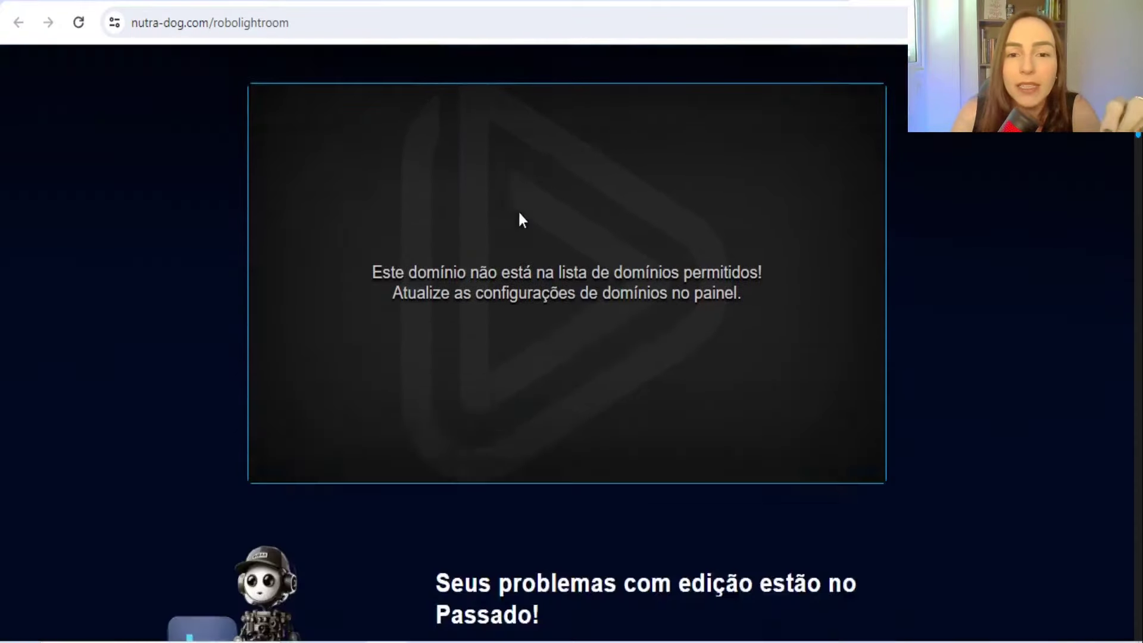
{"action": "scroll", "coordinate": [519, 213], "scroll_direction": "down", "scroll_amount": 20}
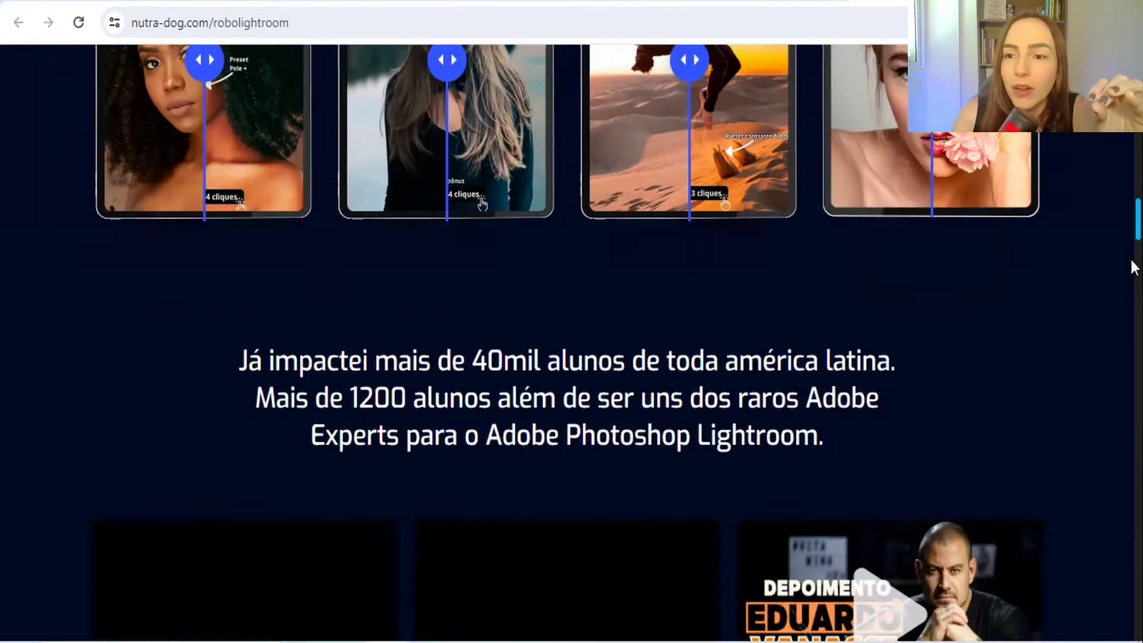
{"action": "left_click_drag", "start_coordinate": [1133, 267], "coordinate": [1113, 516]}
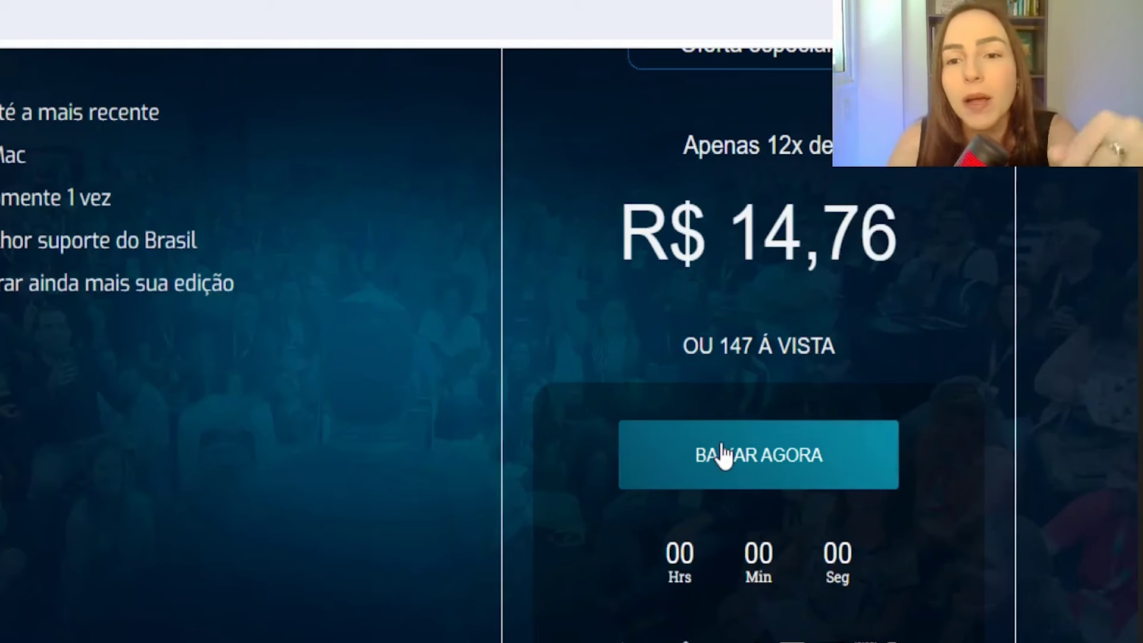
{"action": "left_click", "coordinate": [722, 456]}
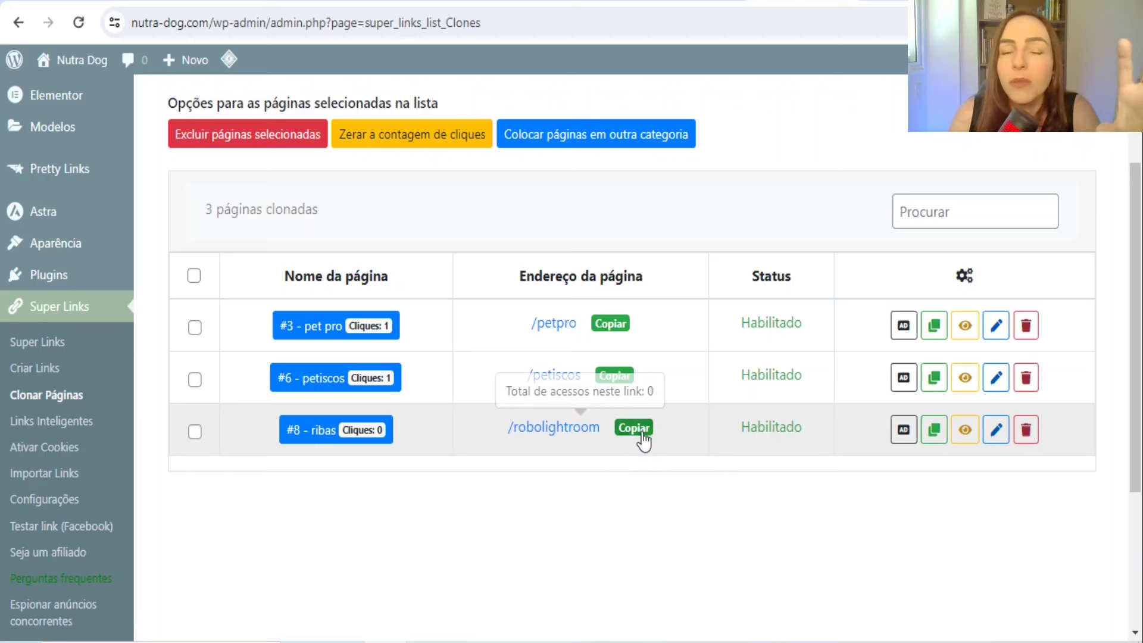
Copy the cloned /robolightroom page address, enter it as the ad's final URL in Google Ads, and continue to the budget
{"action": "left_click", "coordinate": [643, 435]}
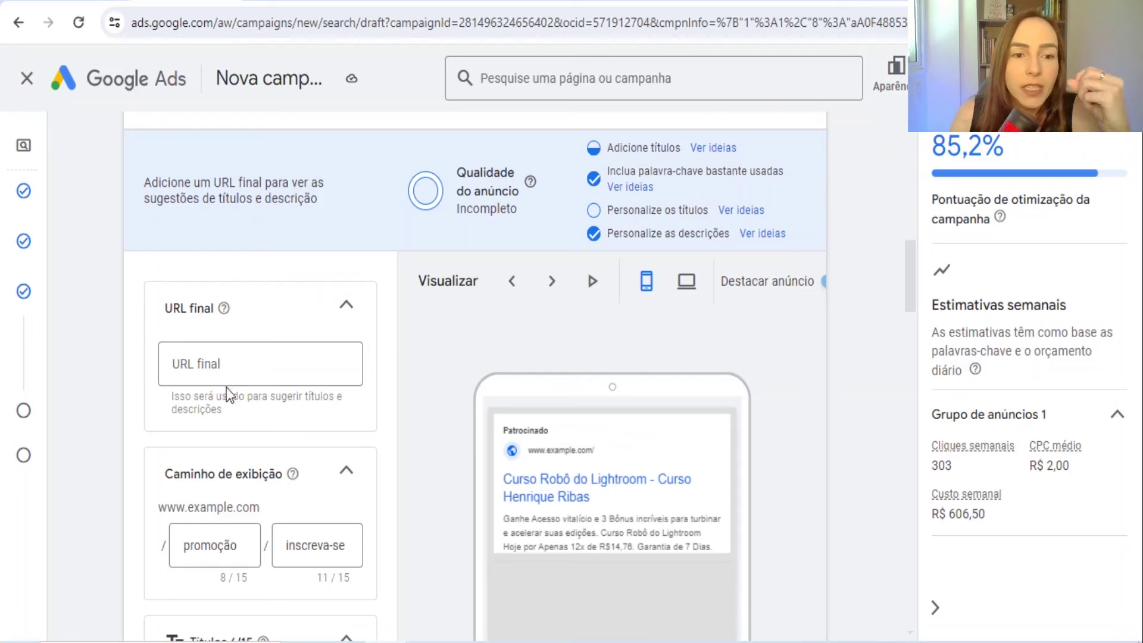
{"action": "right_click", "coordinate": [212, 369]}
{"action": "left_click", "coordinate": [277, 213]}
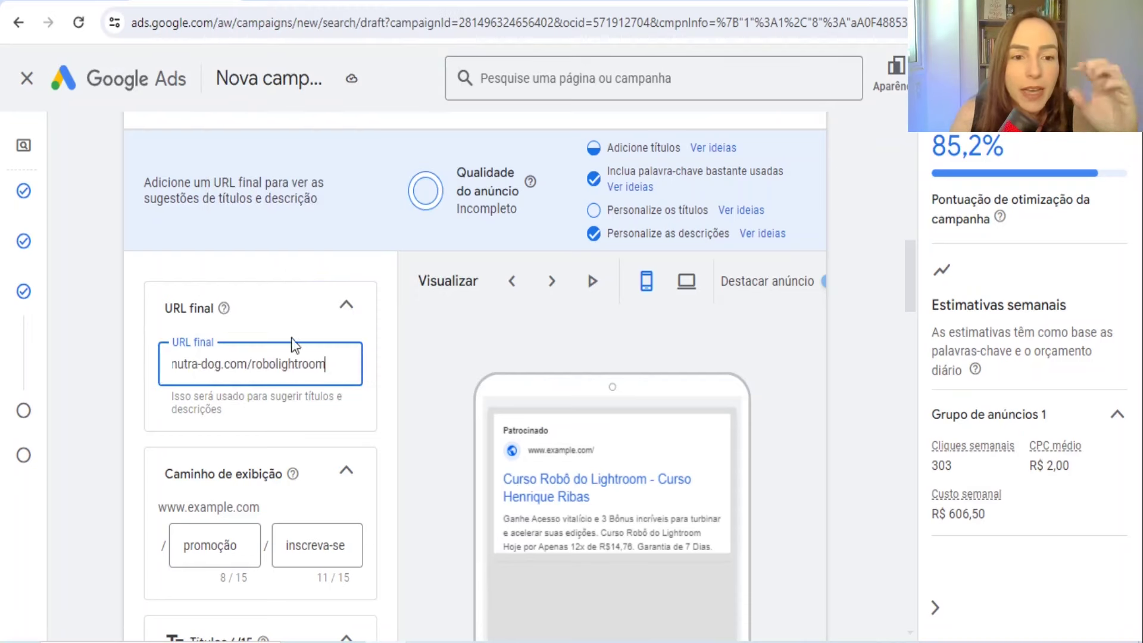
{"action": "left_click", "coordinate": [400, 377]}
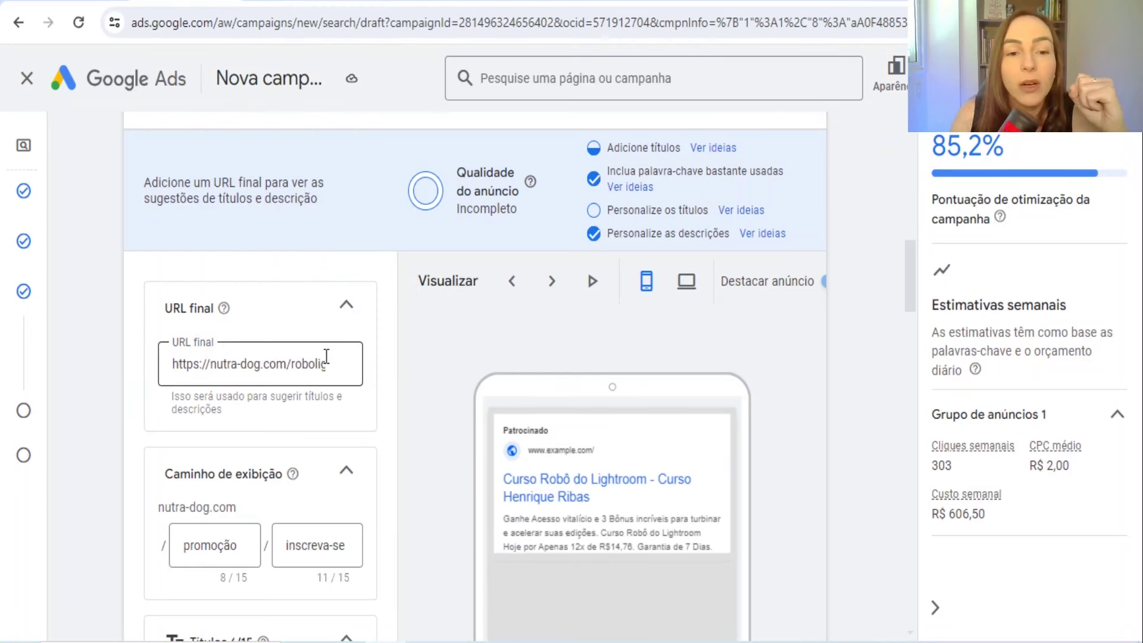
{"action": "scroll", "coordinate": [337, 363], "scroll_direction": "down", "scroll_amount": 15}
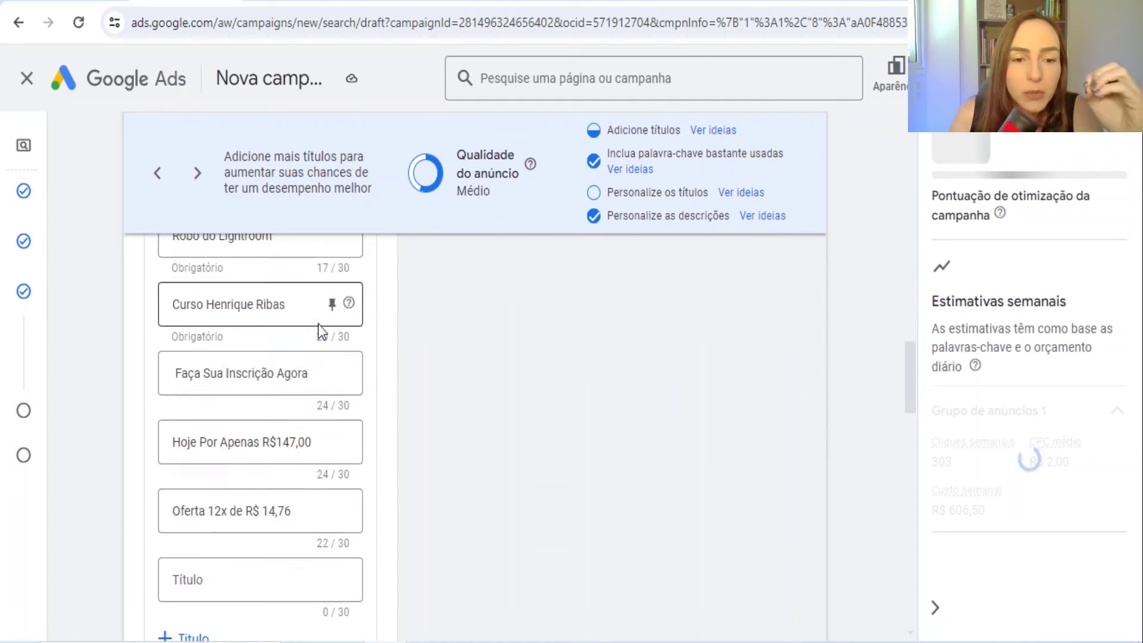
{"action": "scroll", "coordinate": [318, 326], "scroll_direction": "down", "scroll_amount": 10}
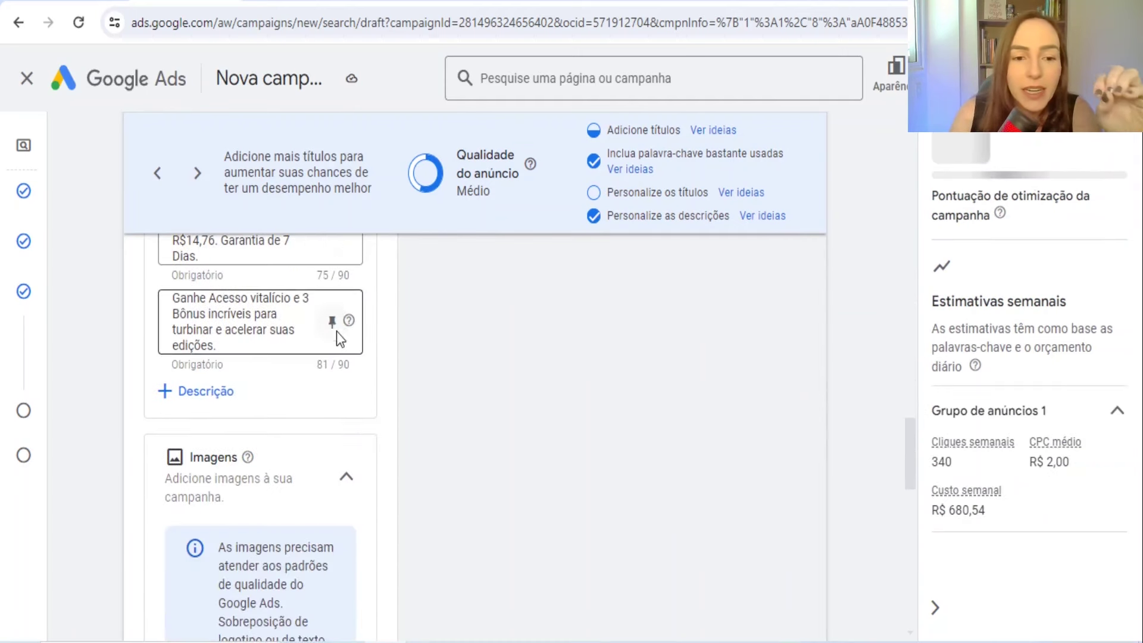
{"action": "scroll", "coordinate": [337, 340], "scroll_direction": "down", "scroll_amount": 5}
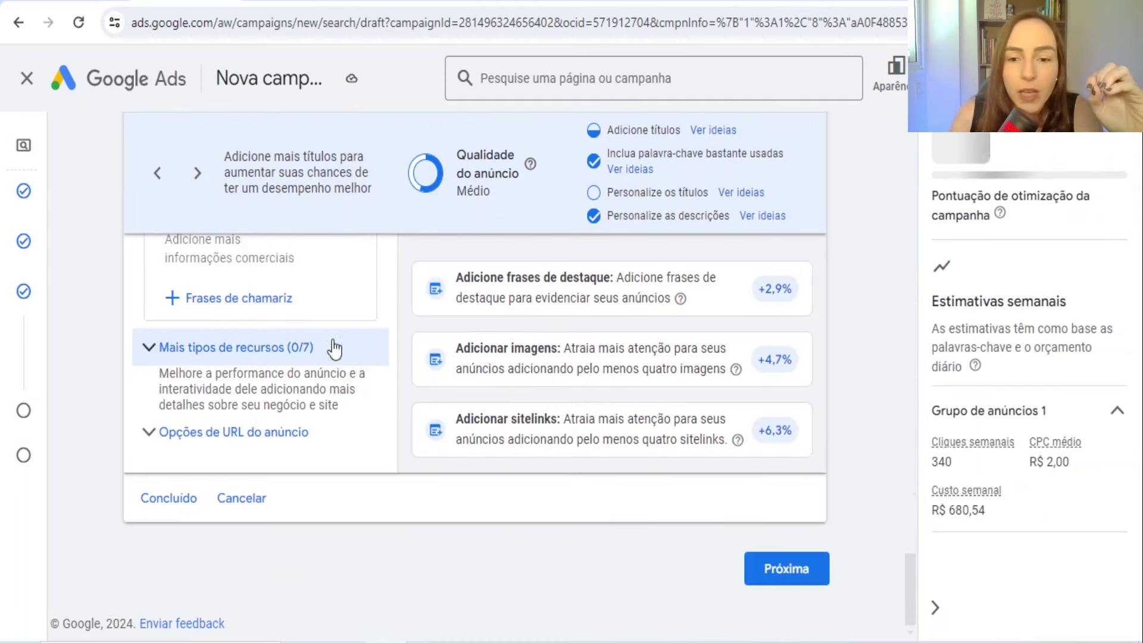
{"action": "left_click", "coordinate": [786, 569]}
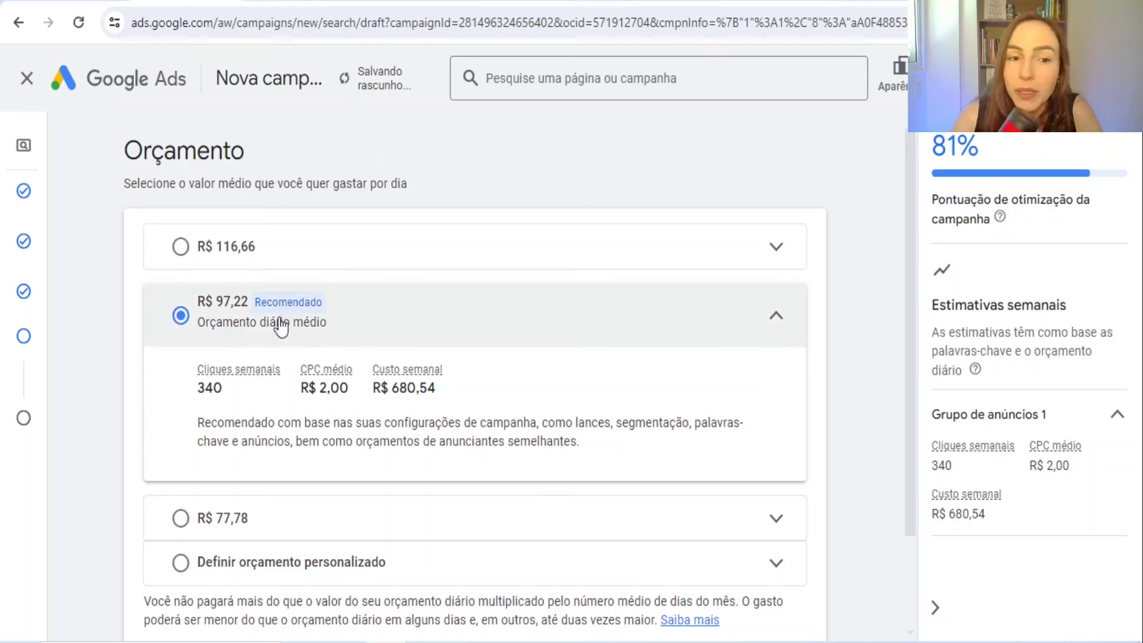
Define a custom average daily budget of R$ 20,00 for the campaign and continue to the review
{"action": "scroll", "coordinate": [301, 313], "scroll_direction": "down", "scroll_amount": 2}
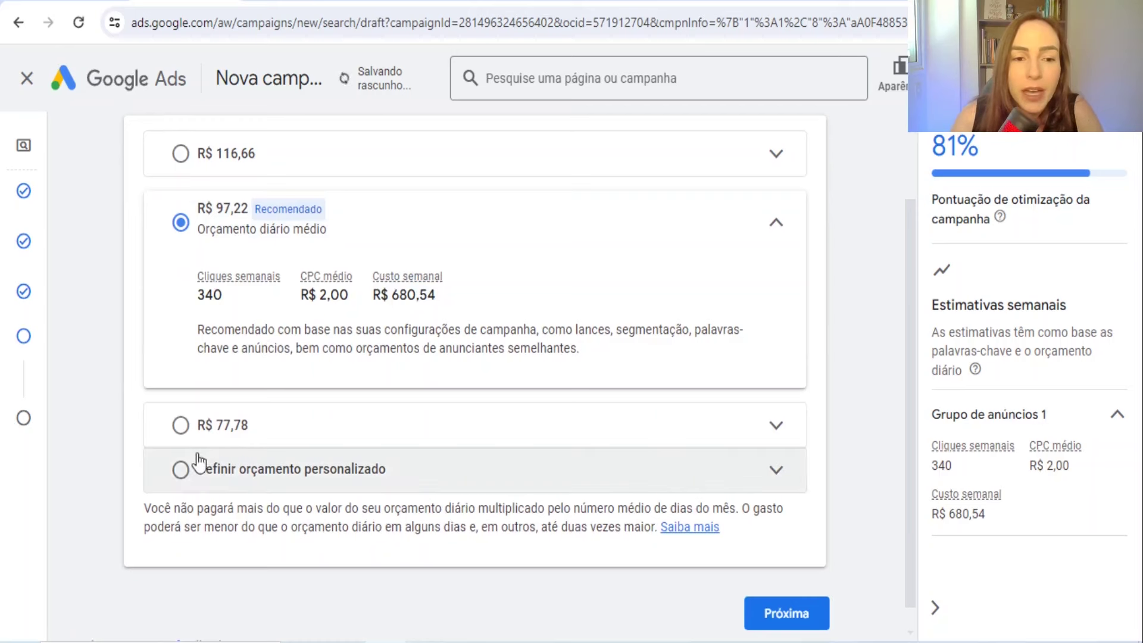
{"action": "left_click", "coordinate": [181, 470]}
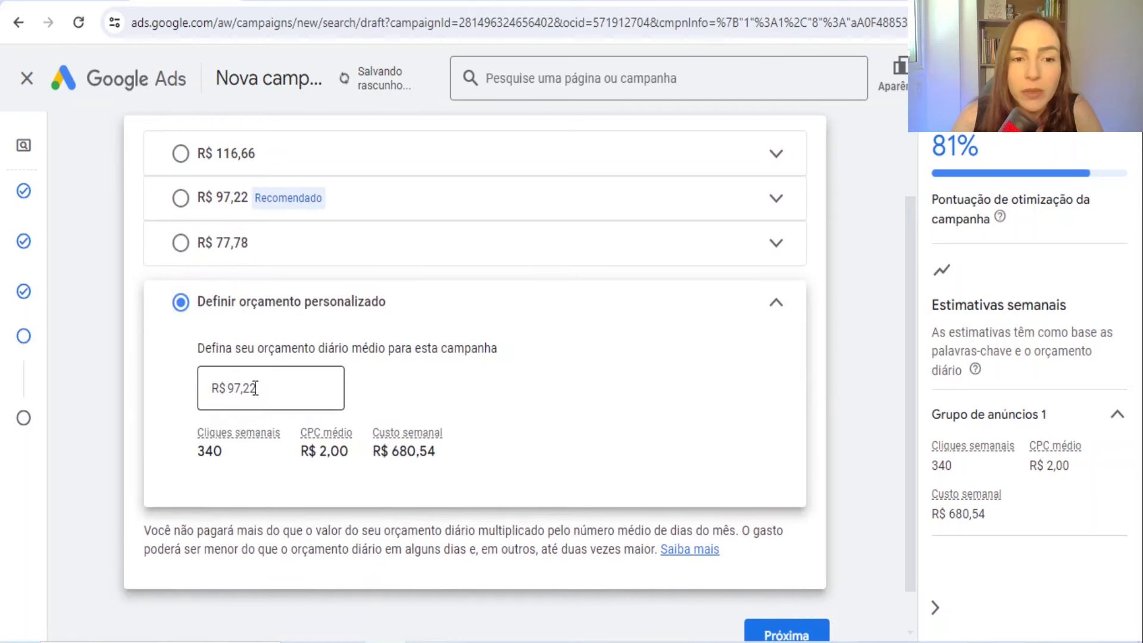
{"action": "left_click_drag", "start_coordinate": [273, 398], "coordinate": [213, 396]}
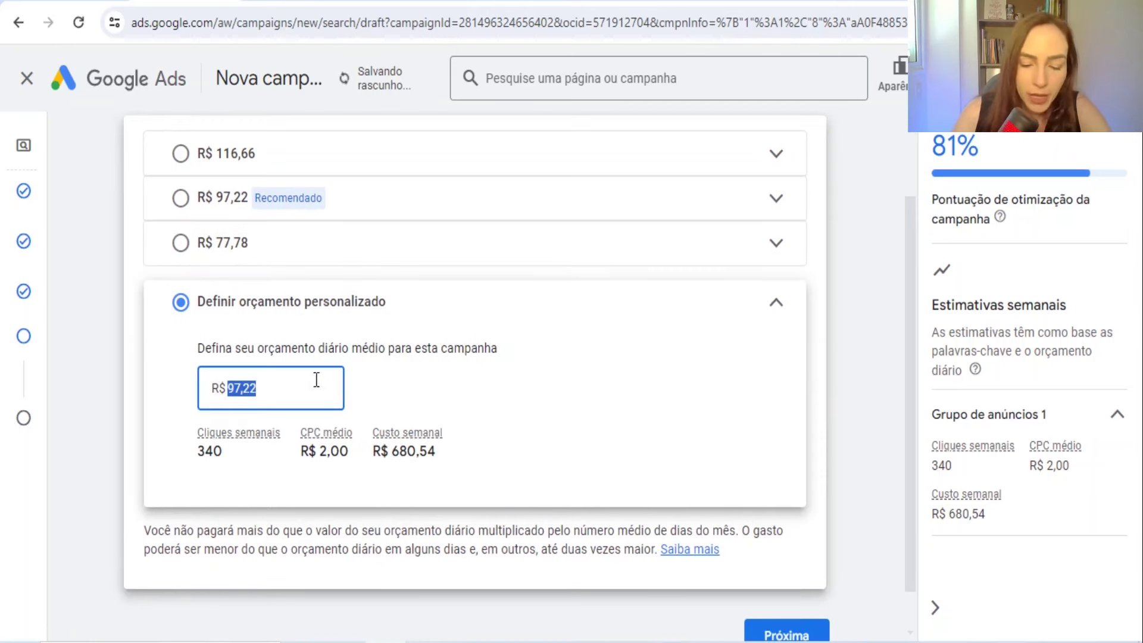
{"action": "key", "text": "BackSpace"}
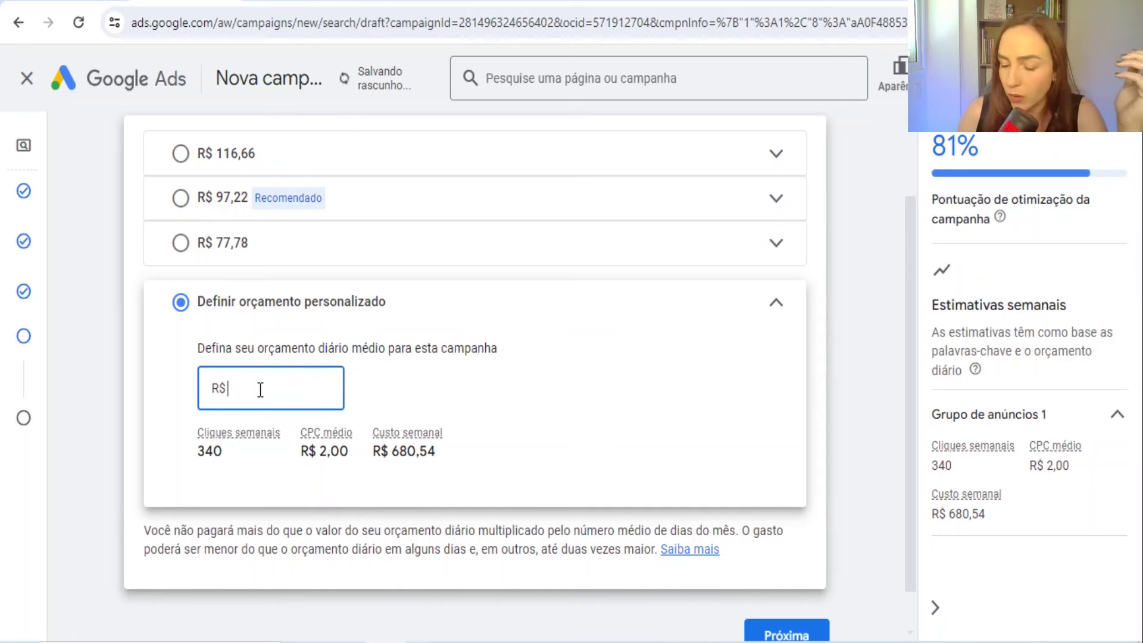
{"action": "left_click", "coordinate": [417, 410]}
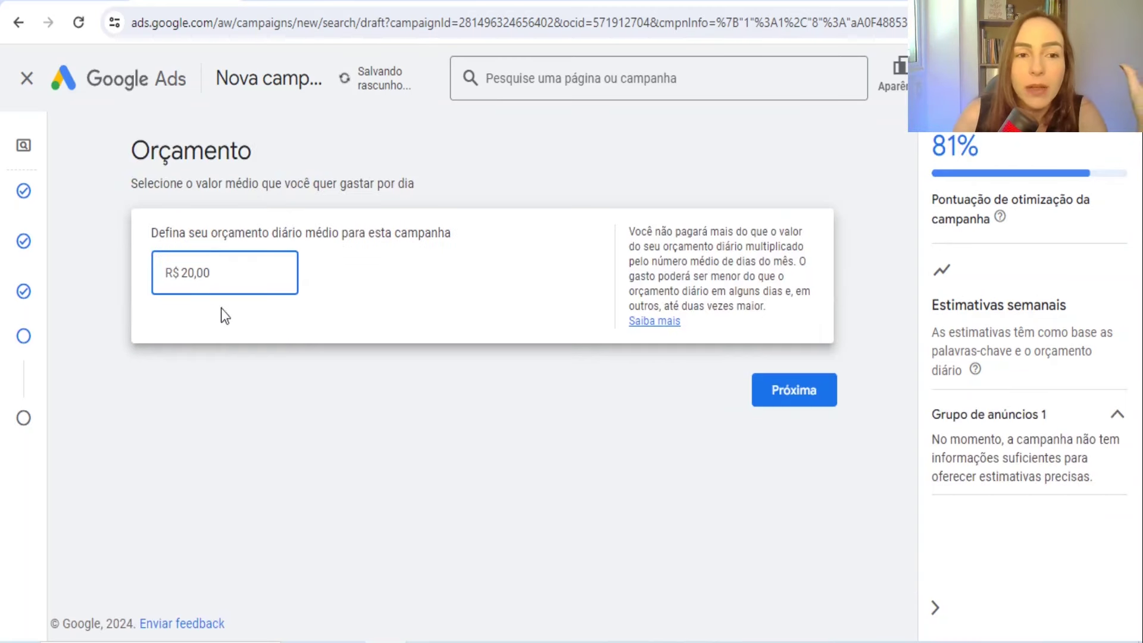
{"action": "left_click", "coordinate": [181, 276]}
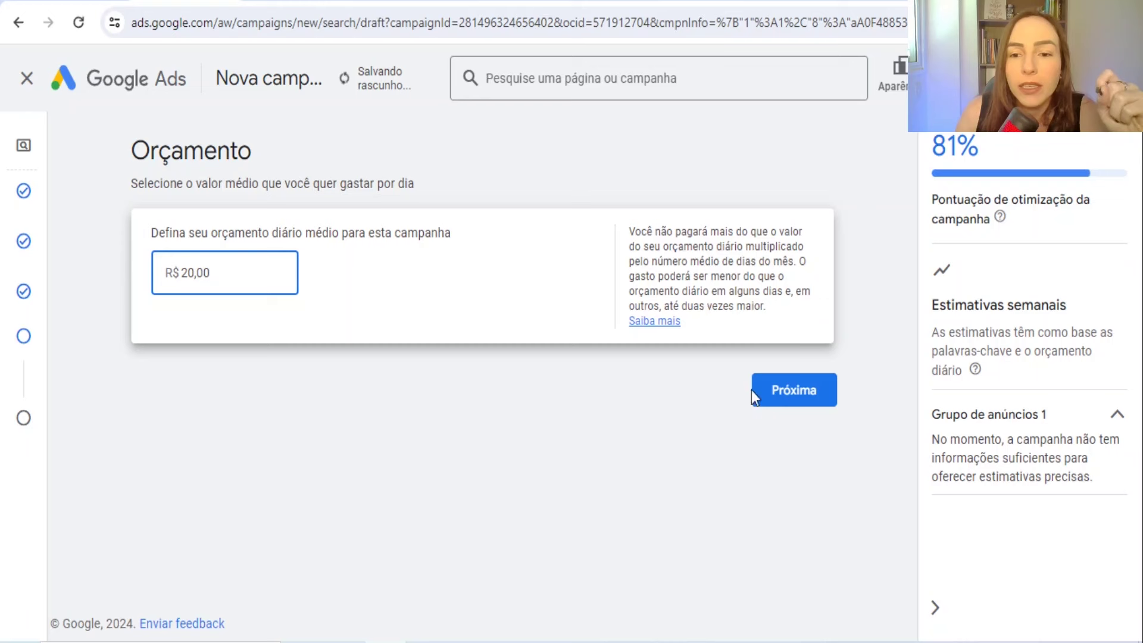
{"action": "left_click", "coordinate": [754, 392]}
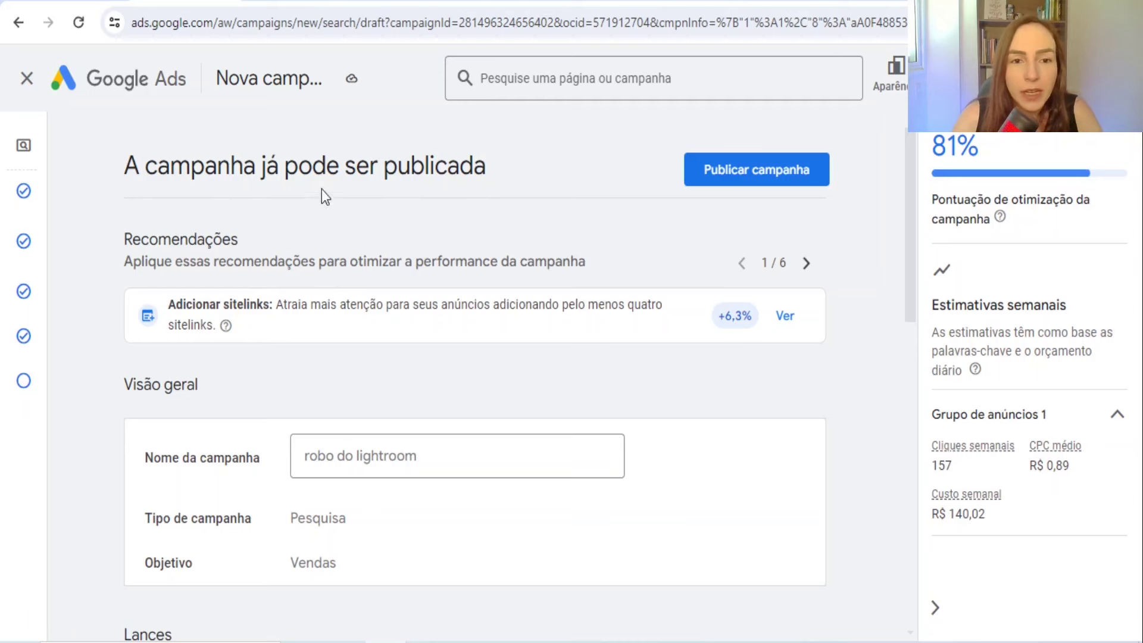
Review the campaign summary from the campaign name down to the budget and publish the campaign
{"action": "scroll", "coordinate": [427, 368], "scroll_direction": "down", "scroll_amount": 3}
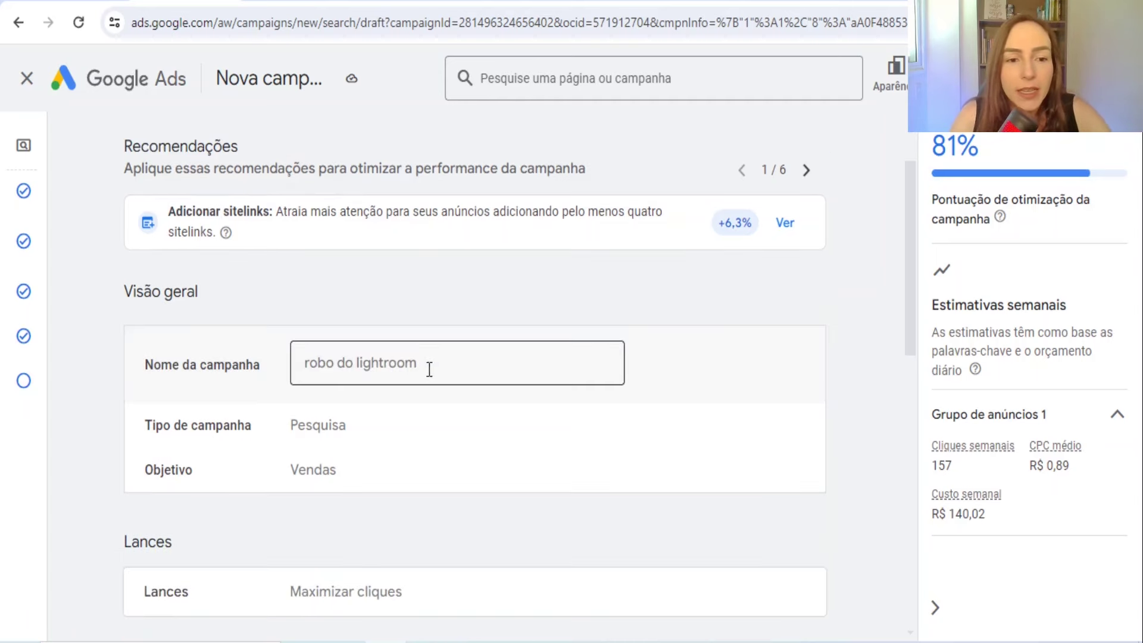
{"action": "scroll", "coordinate": [306, 347], "scroll_direction": "down", "scroll_amount": 3}
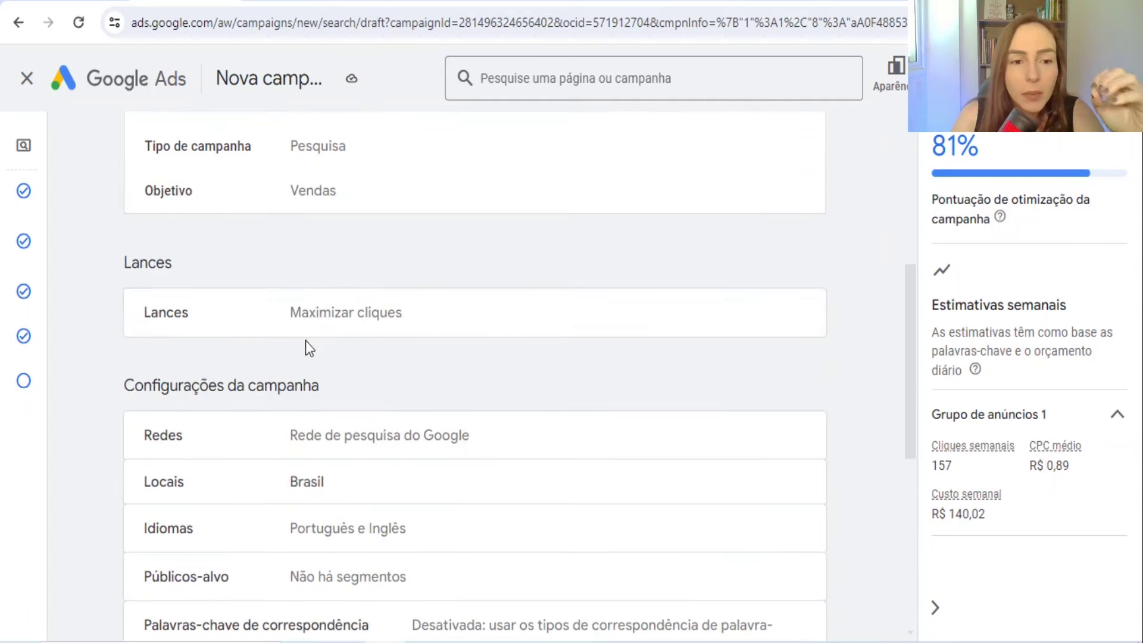
{"action": "scroll", "coordinate": [373, 337], "scroll_direction": "down", "scroll_amount": 2}
{"action": "scroll", "coordinate": [369, 363], "scroll_direction": "down", "scroll_amount": 5}
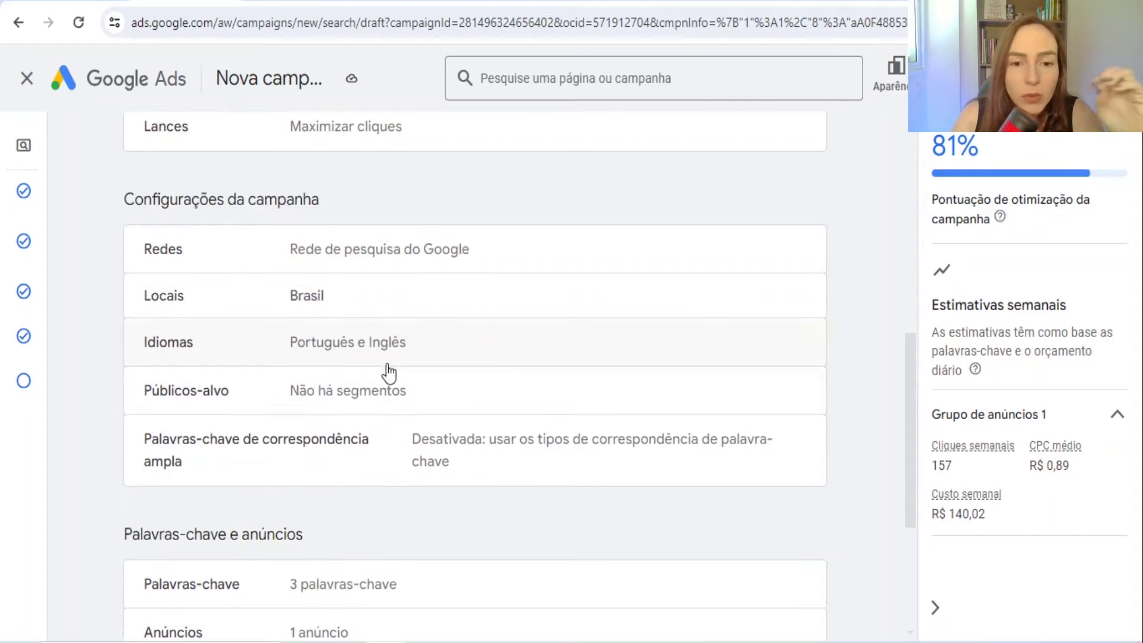
{"action": "scroll", "coordinate": [391, 398], "scroll_direction": "up", "scroll_amount": 3}
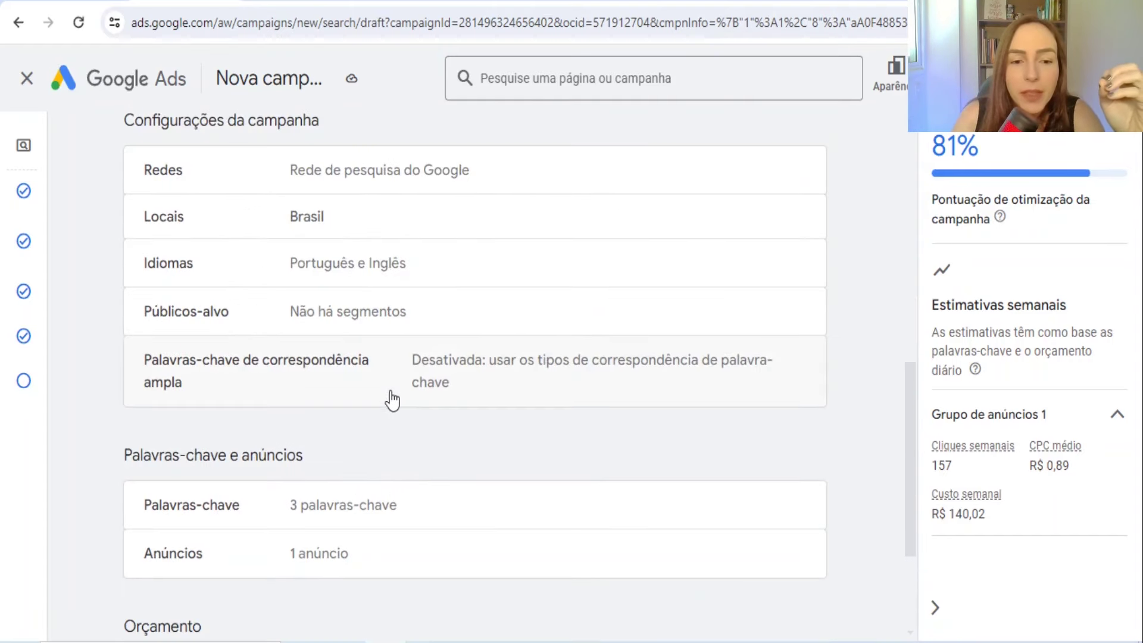
{"action": "scroll", "coordinate": [417, 411], "scroll_direction": "down", "scroll_amount": 3}
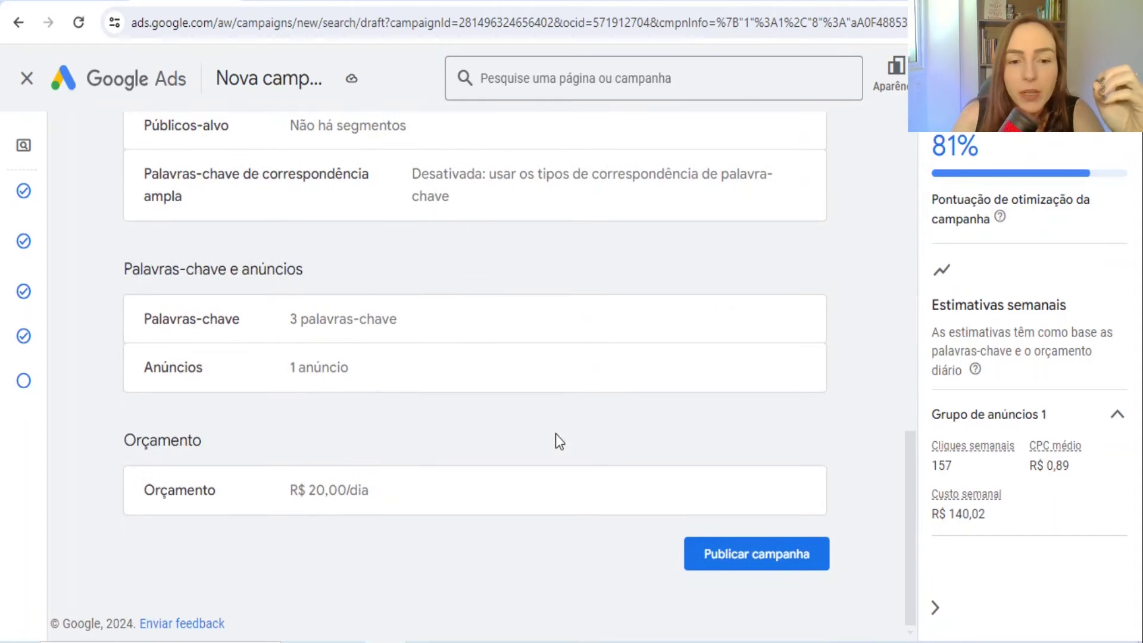
{"action": "left_click", "coordinate": [741, 557]}
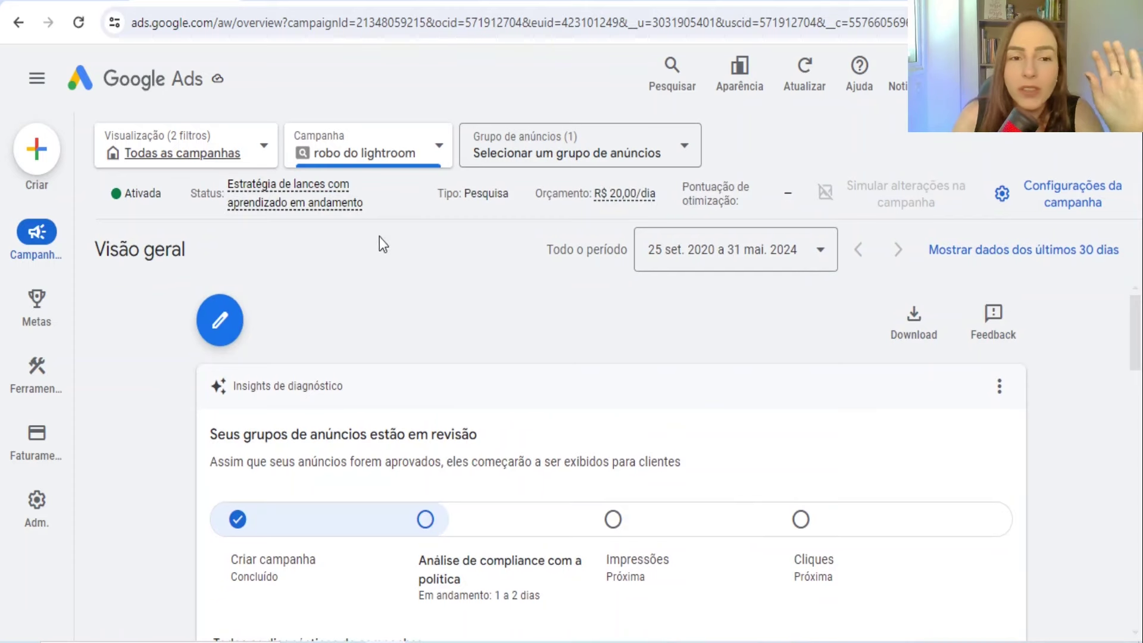
Examine the published campaign's bid strategy status, ad review progress and campaign diagnostics in the overview
{"action": "scroll", "coordinate": [485, 307], "scroll_direction": "down", "scroll_amount": 2}
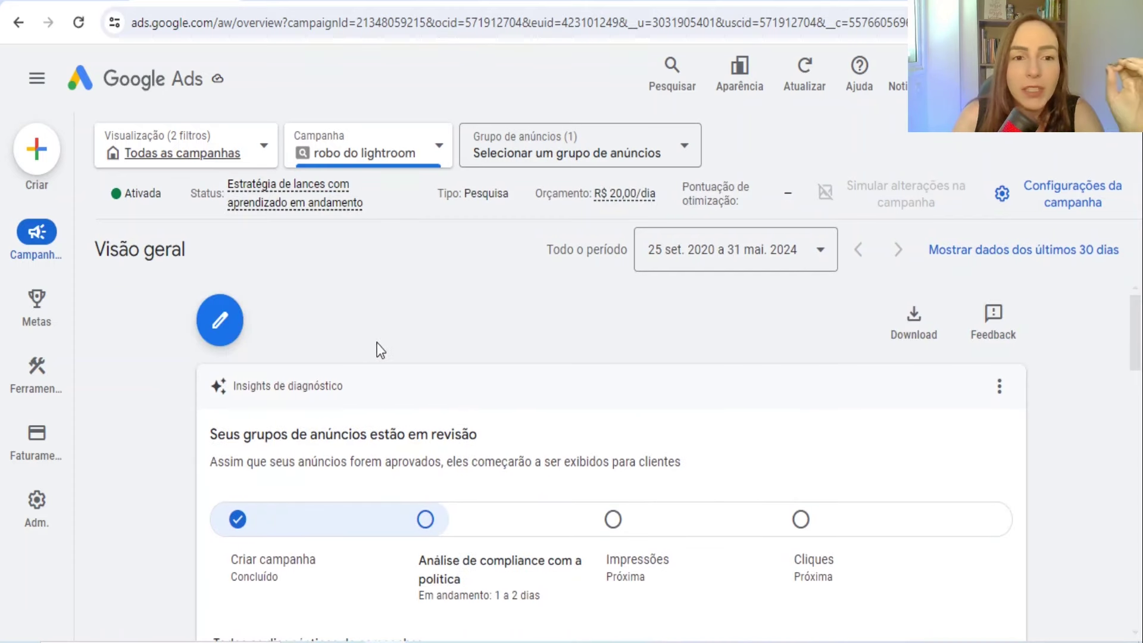
{"action": "mouse_move", "coordinate": [265, 202]}
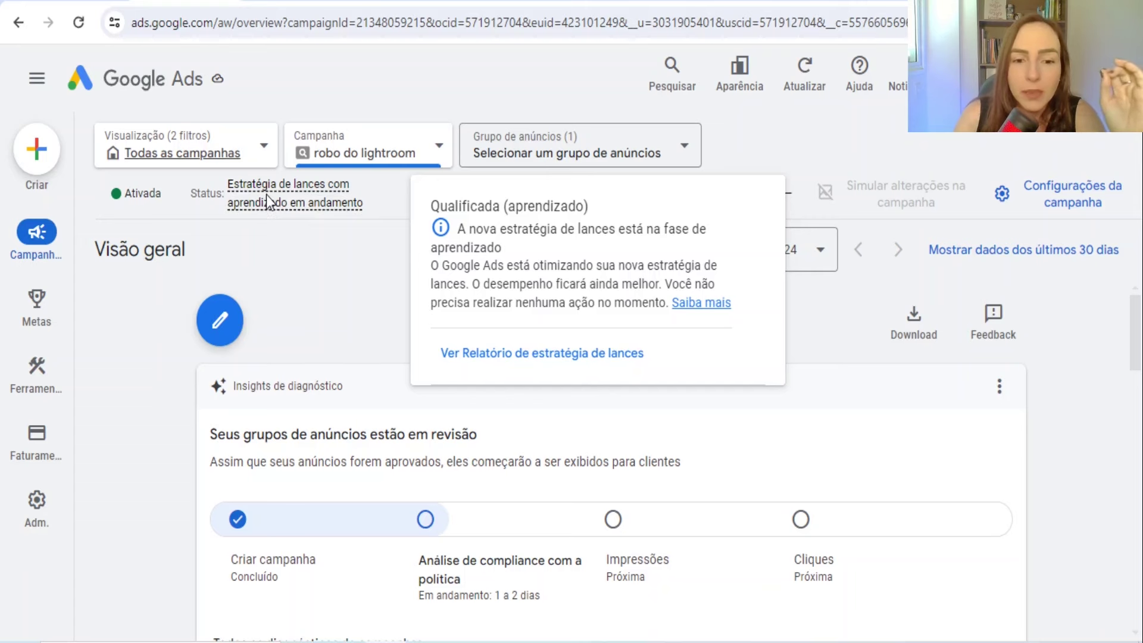
{"action": "scroll", "coordinate": [388, 493], "scroll_direction": "down", "scroll_amount": 2}
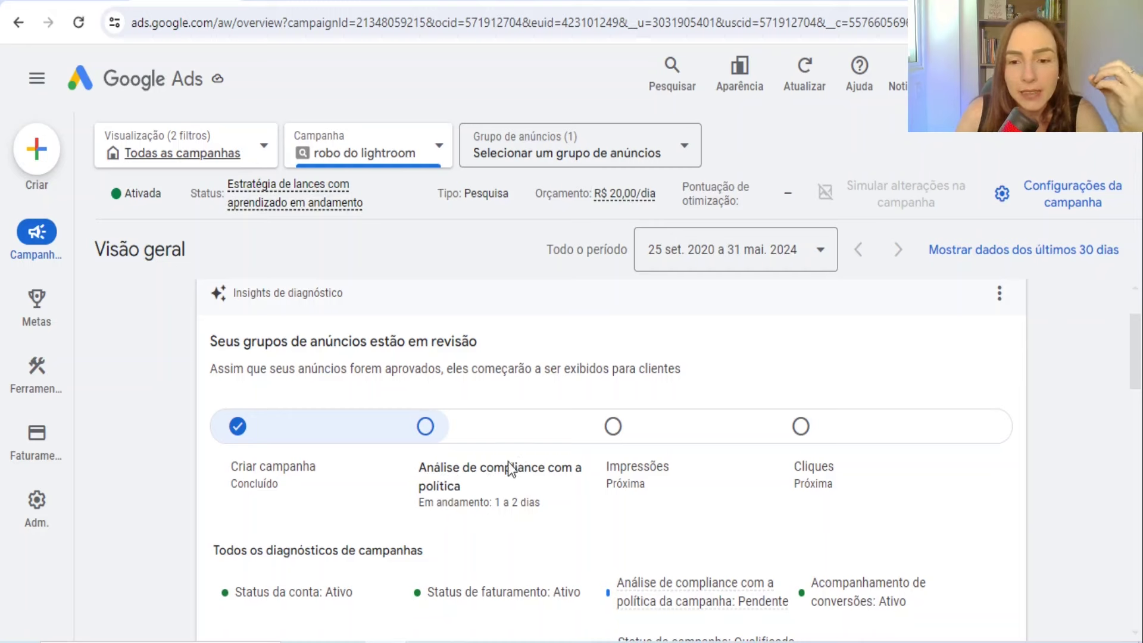
{"action": "scroll", "coordinate": [508, 463], "scroll_direction": "down", "scroll_amount": 2}
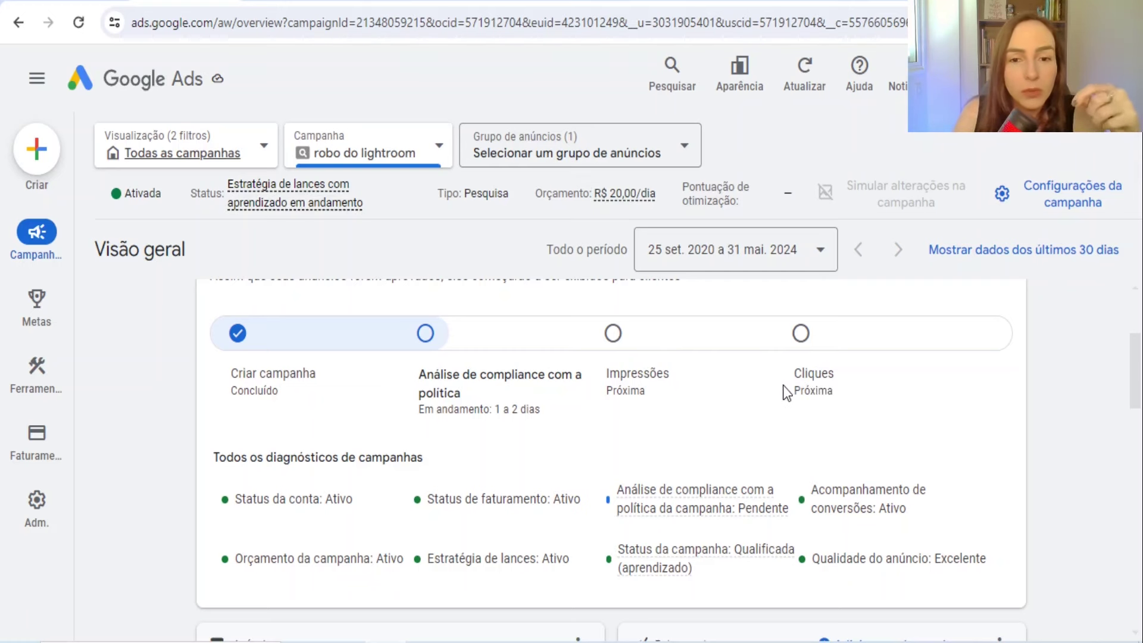
Open Grupo de anúncios 1 from the robo do lightroom campaign in the campaign list and check its search keywords' statuses
{"action": "left_click", "coordinate": [36, 233]}
{"action": "left_click", "coordinate": [153, 334]}
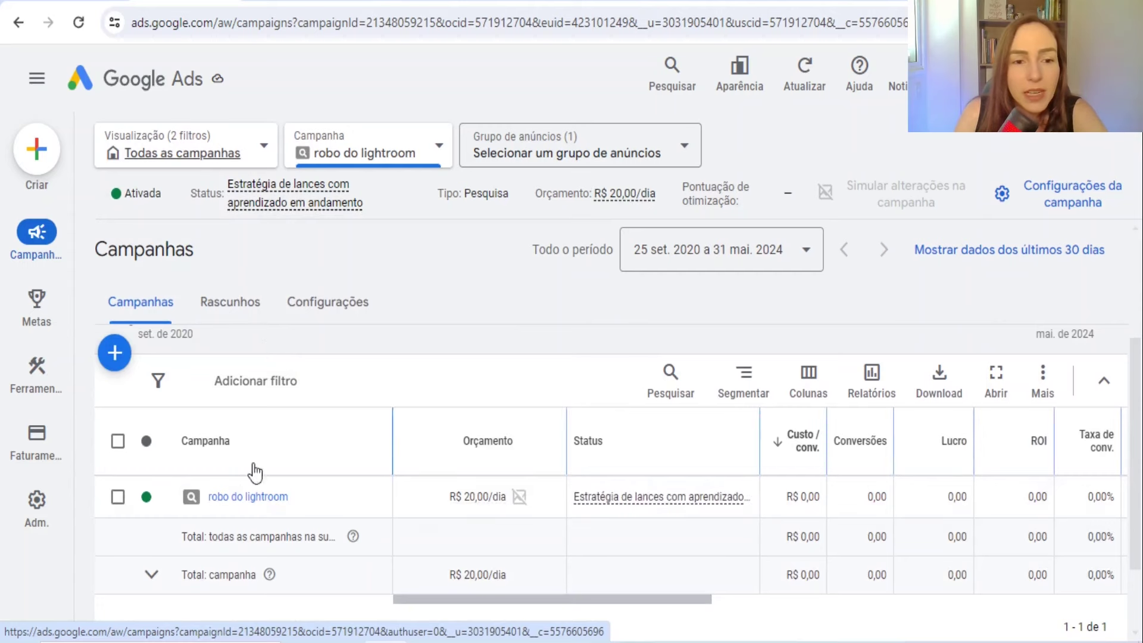
{"action": "left_click", "coordinate": [224, 497]}
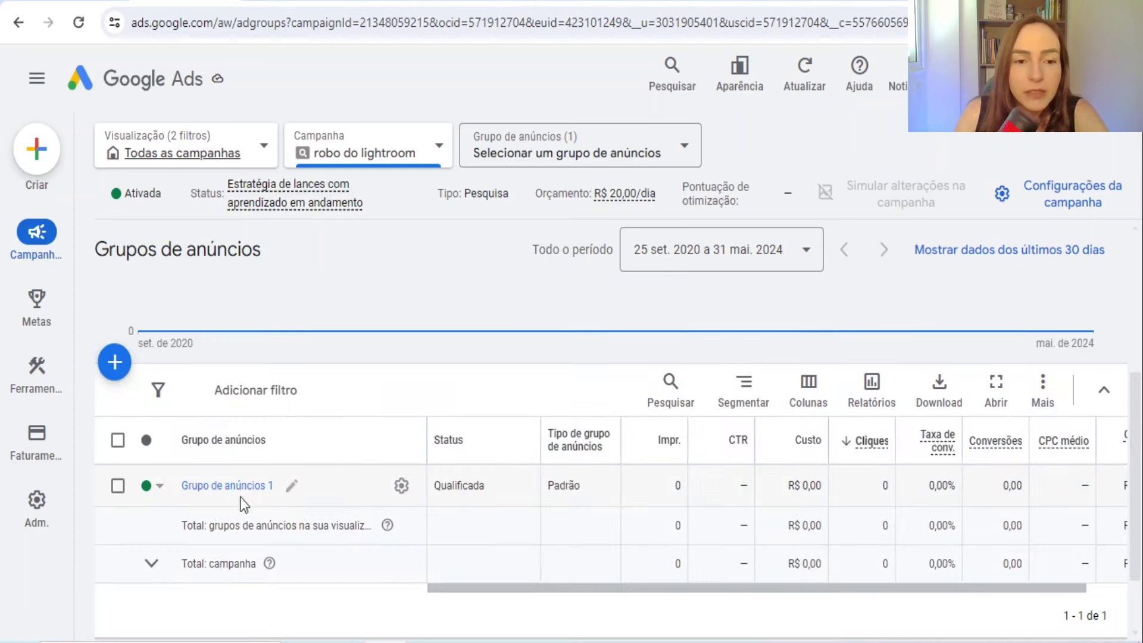
{"action": "left_click", "coordinate": [239, 486]}
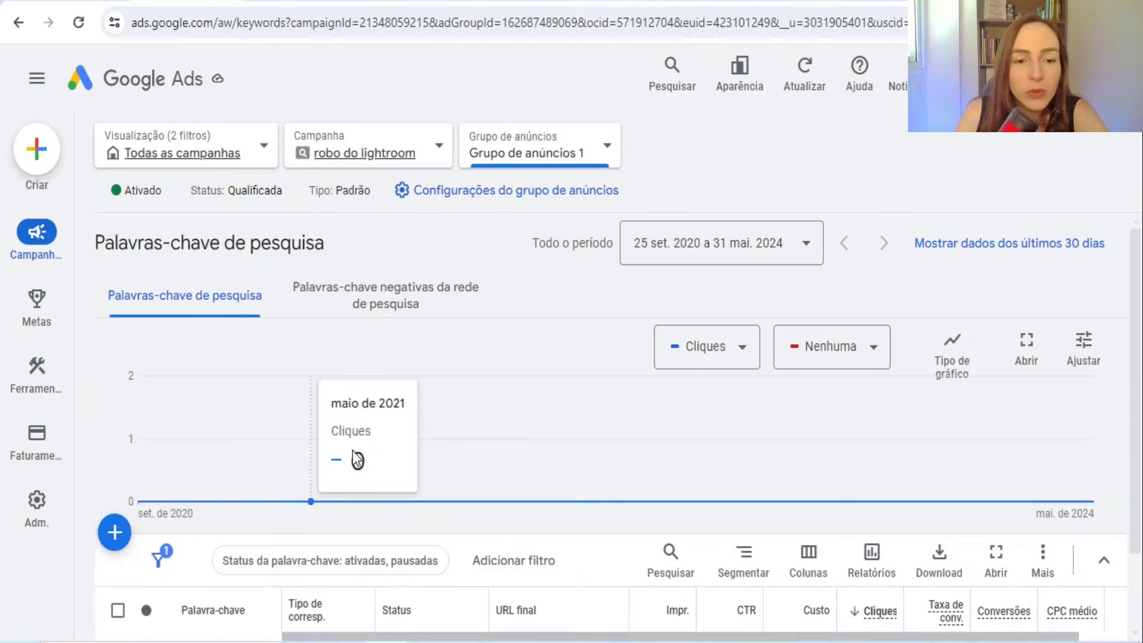
{"action": "scroll", "coordinate": [357, 460], "scroll_direction": "down", "scroll_amount": 5}
{"action": "scroll", "coordinate": [362, 508], "scroll_direction": "up", "scroll_amount": 2}
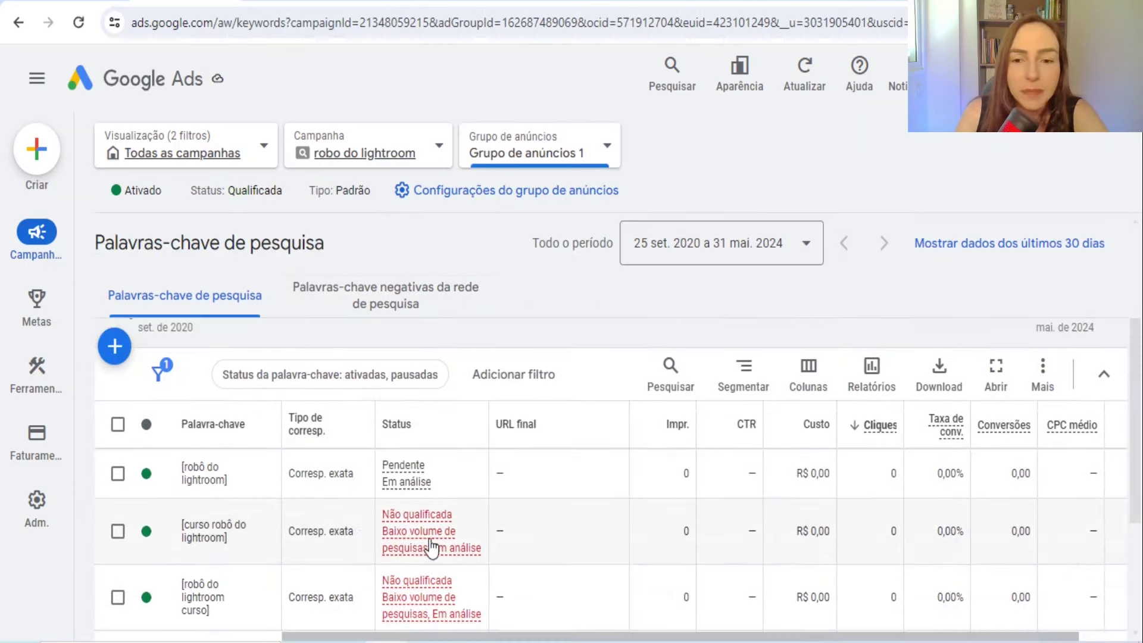
Show the ads of Grupo de anúncios 1 and check the review status of the responsive search ad
{"action": "mouse_move", "coordinate": [36, 235]}
{"action": "left_click", "coordinate": [154, 427]}
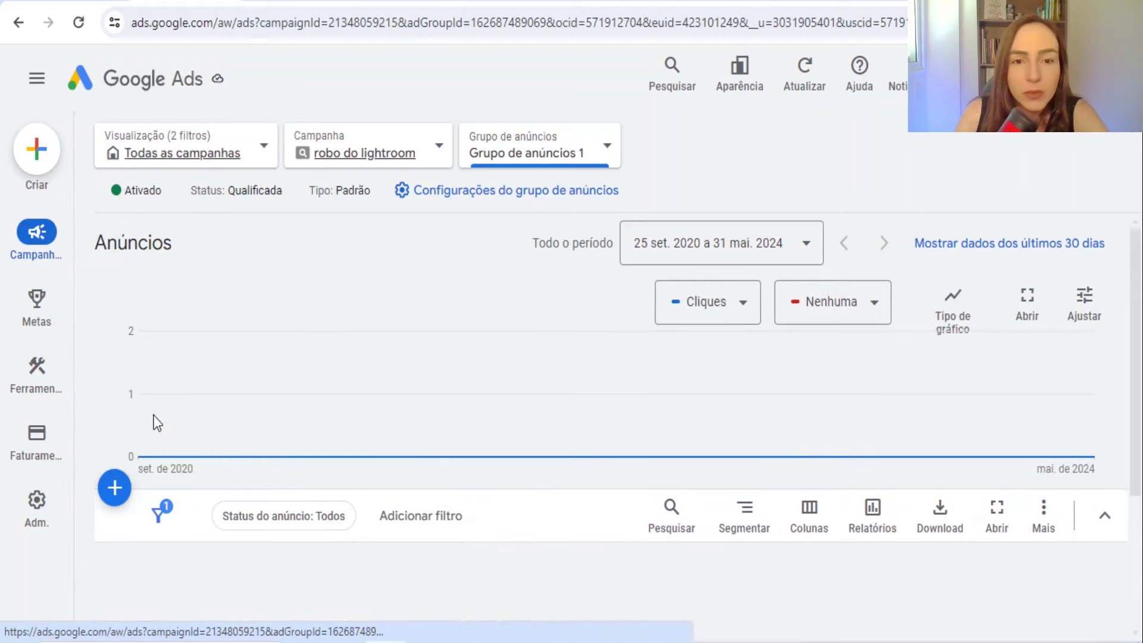
{"action": "scroll", "coordinate": [154, 422], "scroll_direction": "down", "scroll_amount": 3}
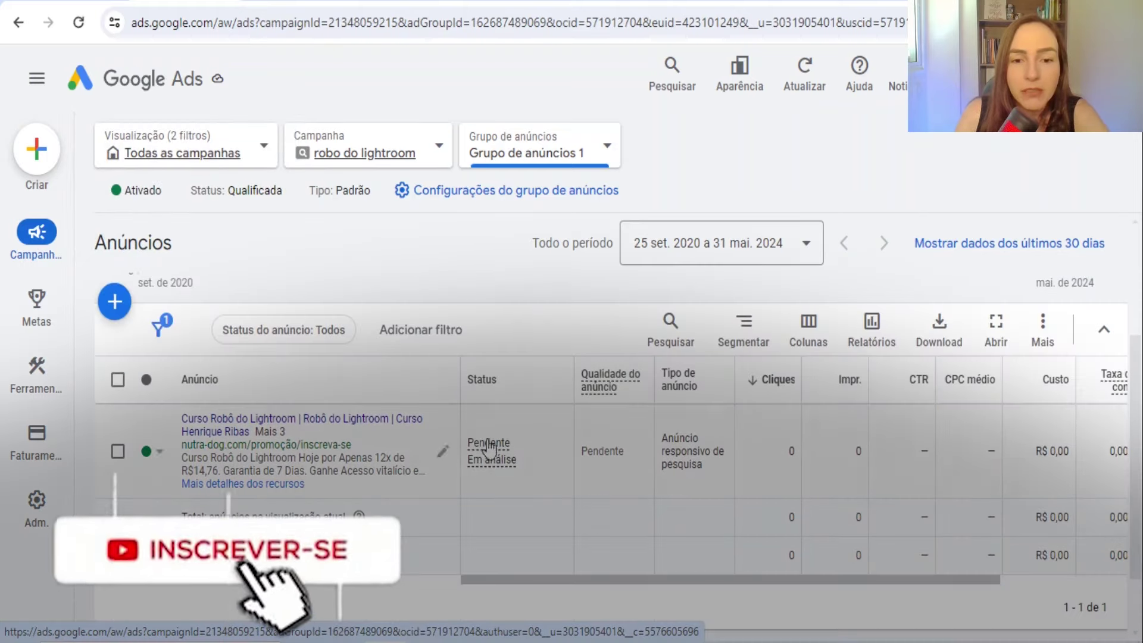
{"action": "mouse_move", "coordinate": [490, 450]}
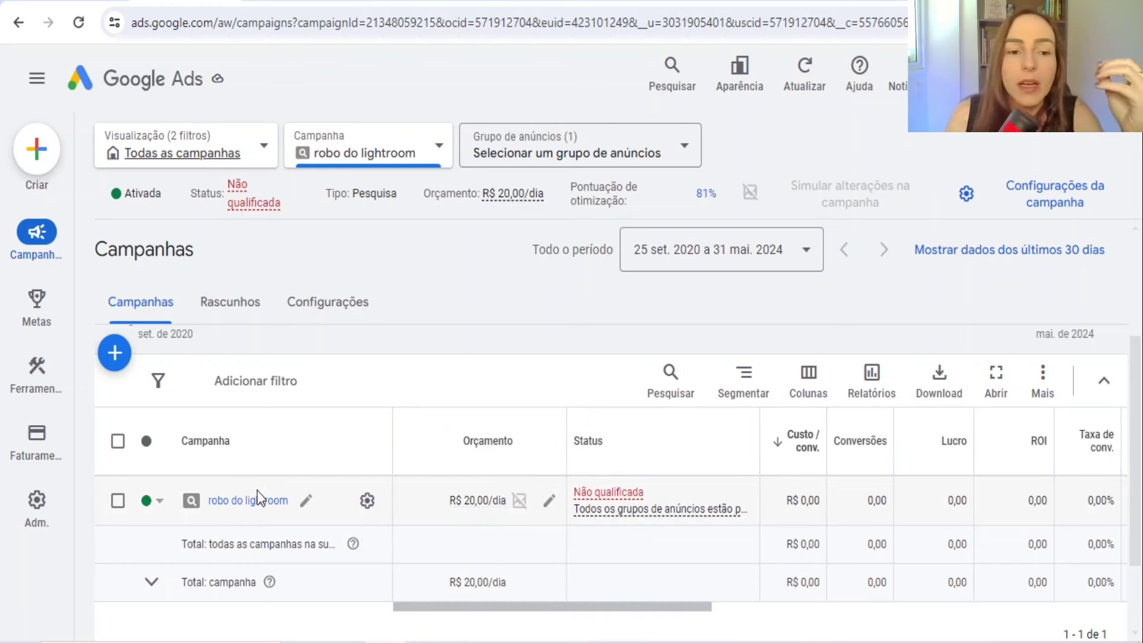
Open the status options of the robo do lightroom campaign in the campaign list
{"action": "left_click", "coordinate": [160, 506]}
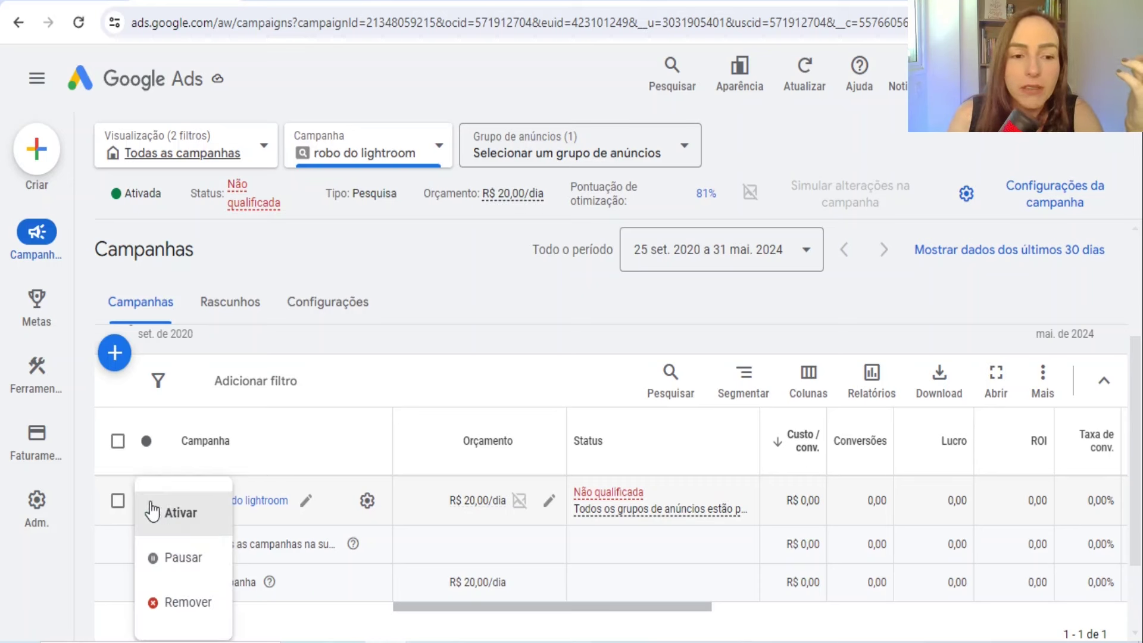